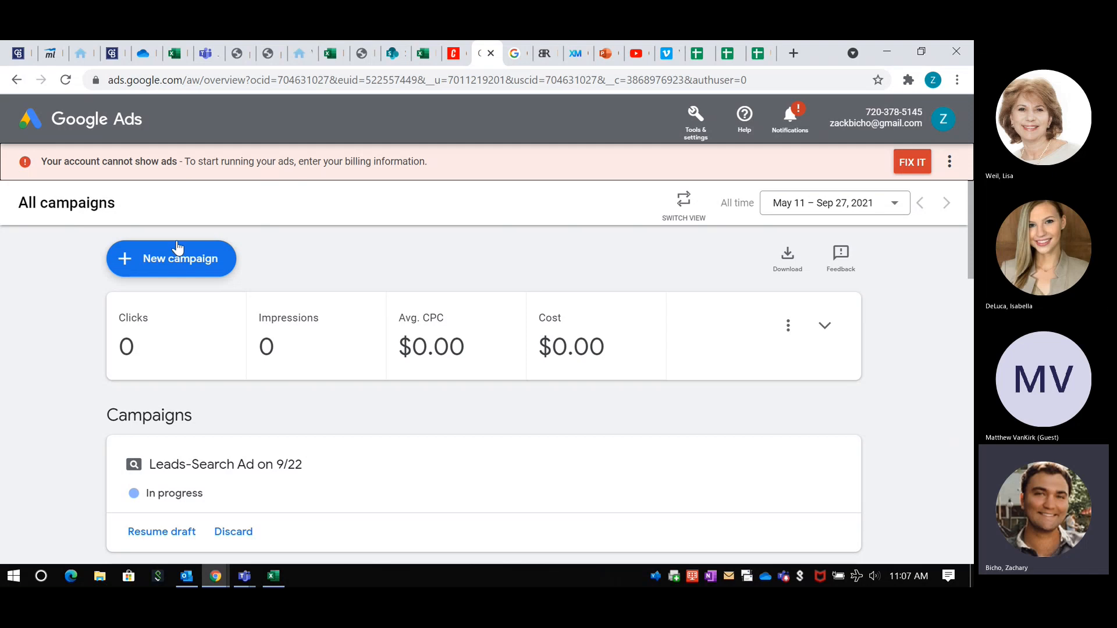
Step: Start a new campaign and choose Leads as its goal
{"action": "left_click", "coordinate": [153, 264]}
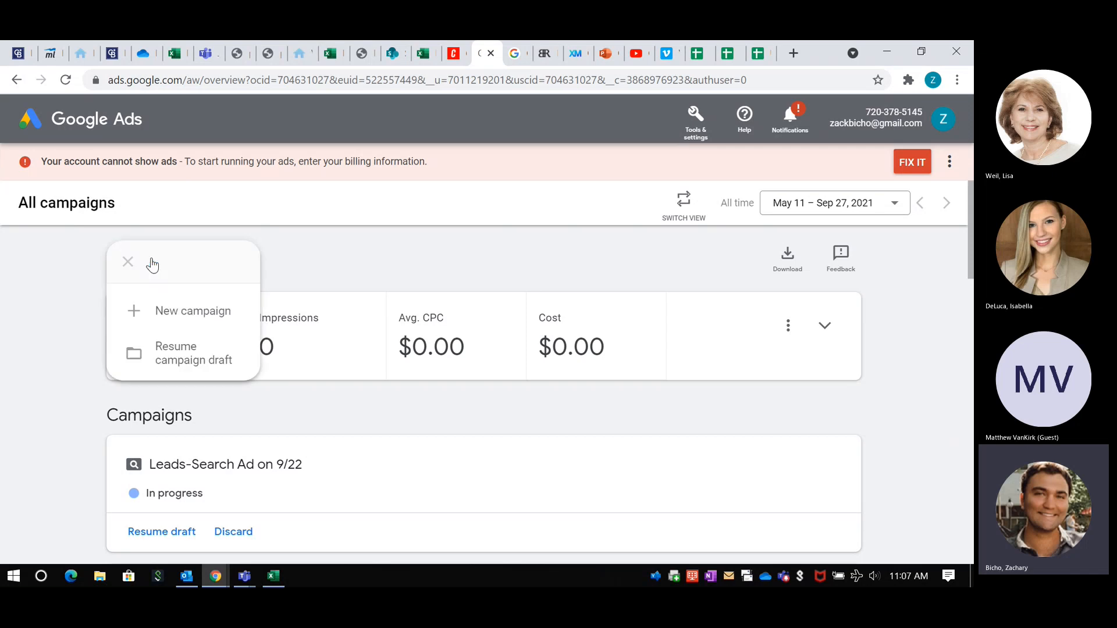
{"action": "left_click", "coordinate": [168, 310]}
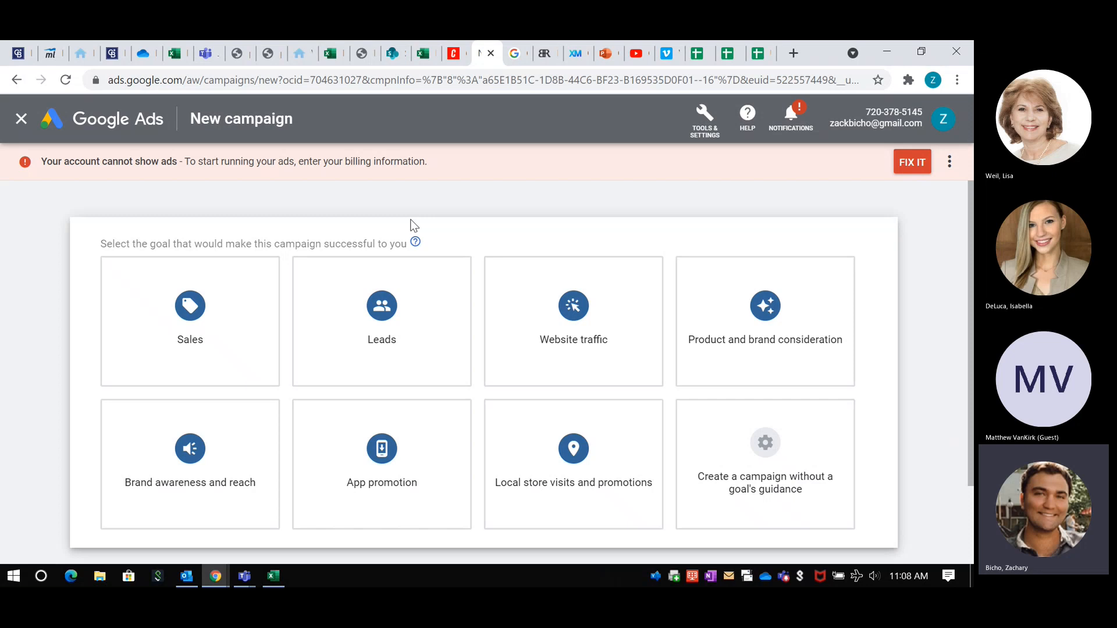
{"action": "scroll", "coordinate": [190, 228], "scroll_direction": "down", "scroll_amount": 1}
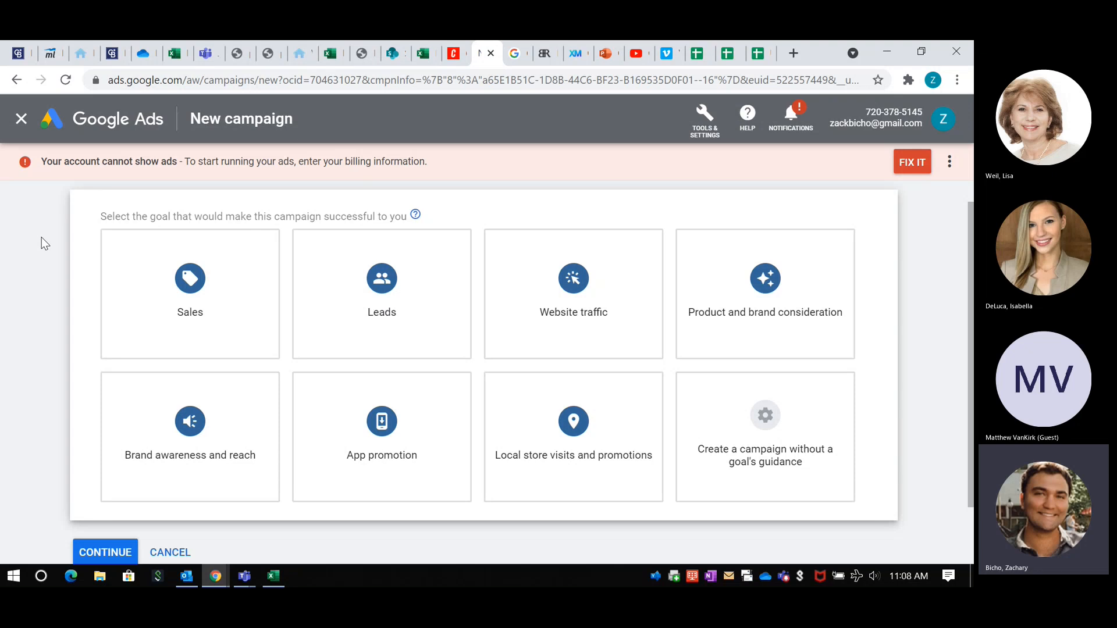
{"action": "mouse_move", "coordinate": [251, 305]}
{"action": "mouse_move", "coordinate": [437, 293]}
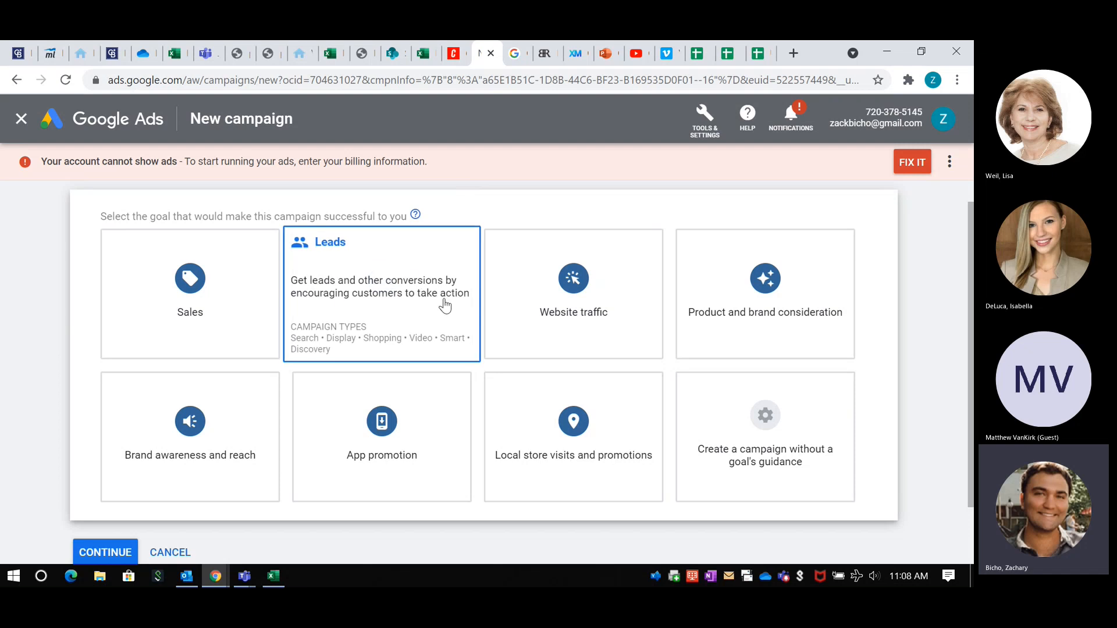
{"action": "mouse_move", "coordinate": [572, 318]}
{"action": "left_click", "coordinate": [384, 270]}
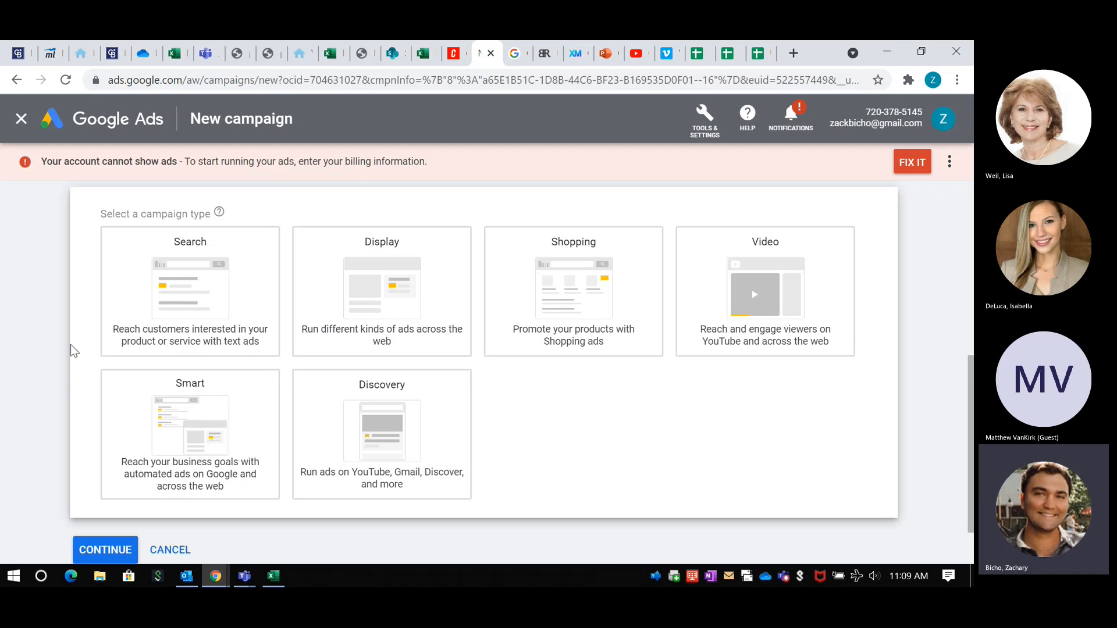
Step: Search Google in a new browser tab for "homes for sale in millstone" and examine the ads among the results
{"action": "left_click", "coordinate": [794, 53]}
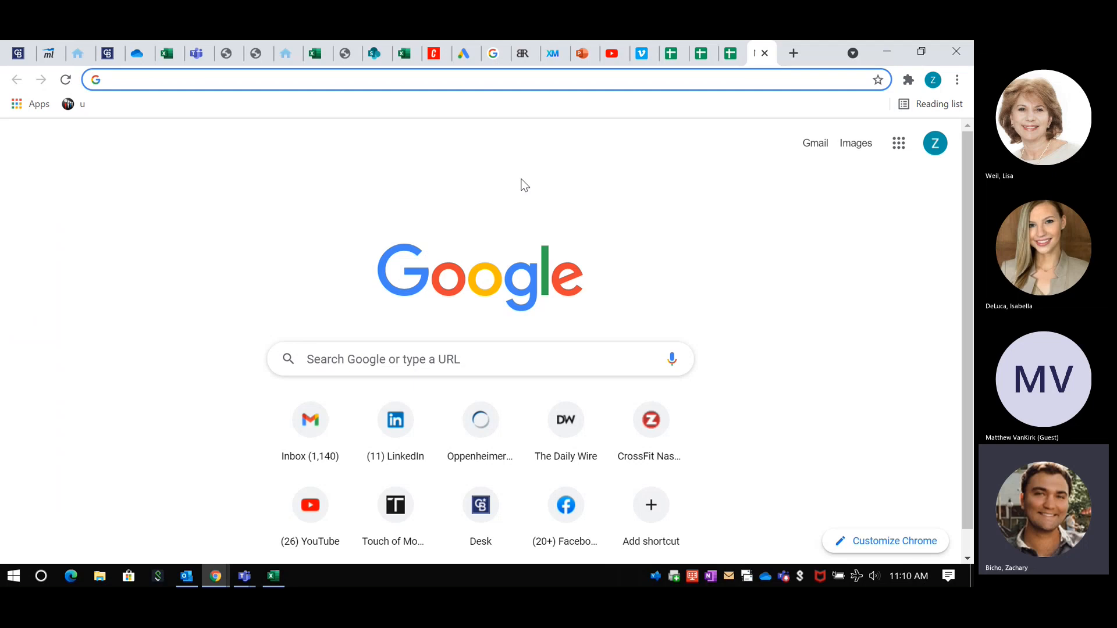
{"action": "type", "text": "homes for"}
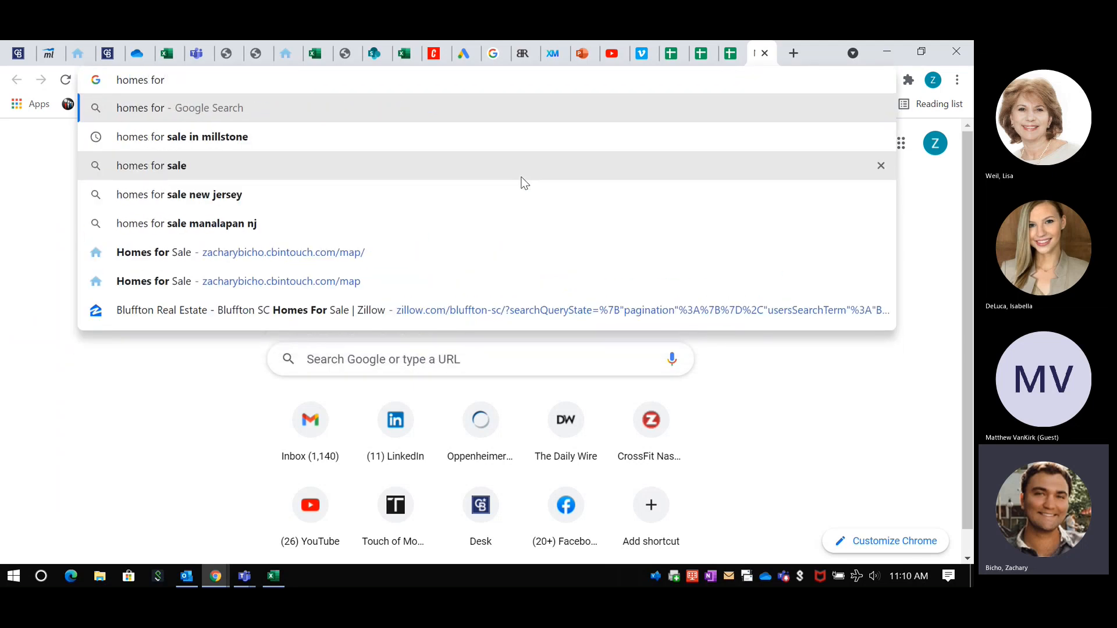
{"action": "key", "text": "Down"}
{"action": "key", "text": "Return"}
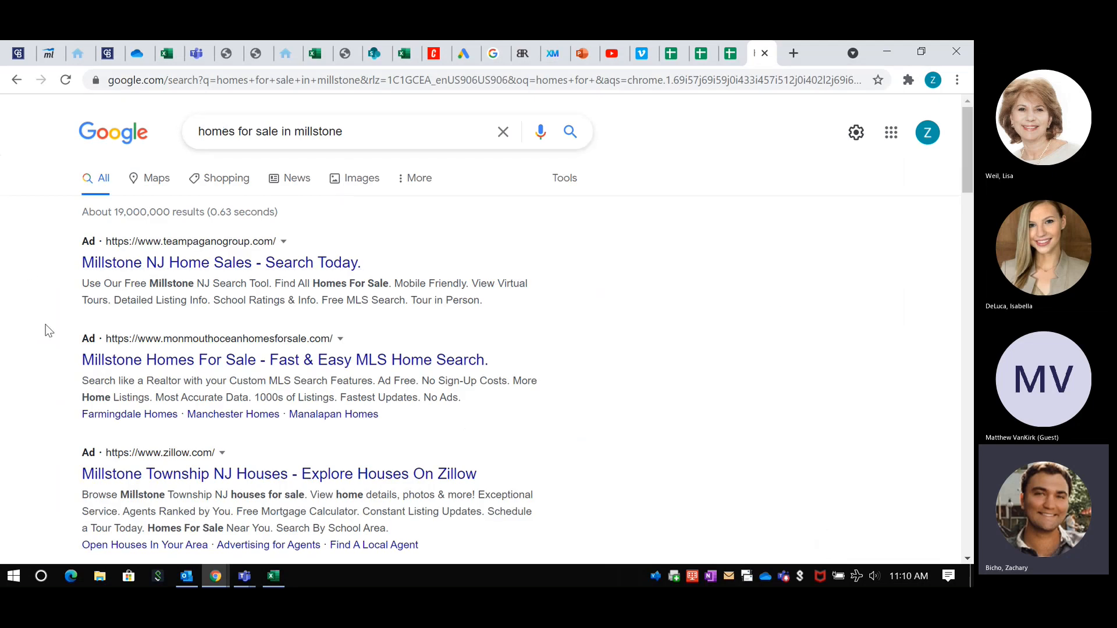
{"action": "scroll", "coordinate": [27, 265], "scroll_direction": "down", "scroll_amount": 1}
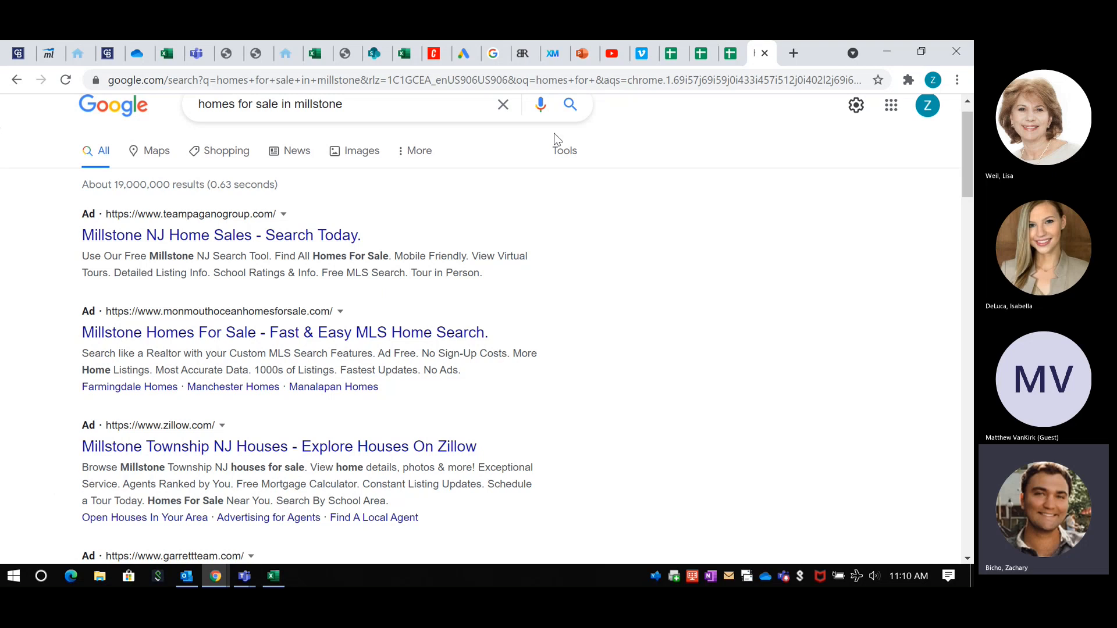
Step: Back in the Google Ads tab, start a new Search campaign that reaches its goal through lead form submissions, without resuming a saved draft
{"action": "left_click", "coordinate": [463, 50]}
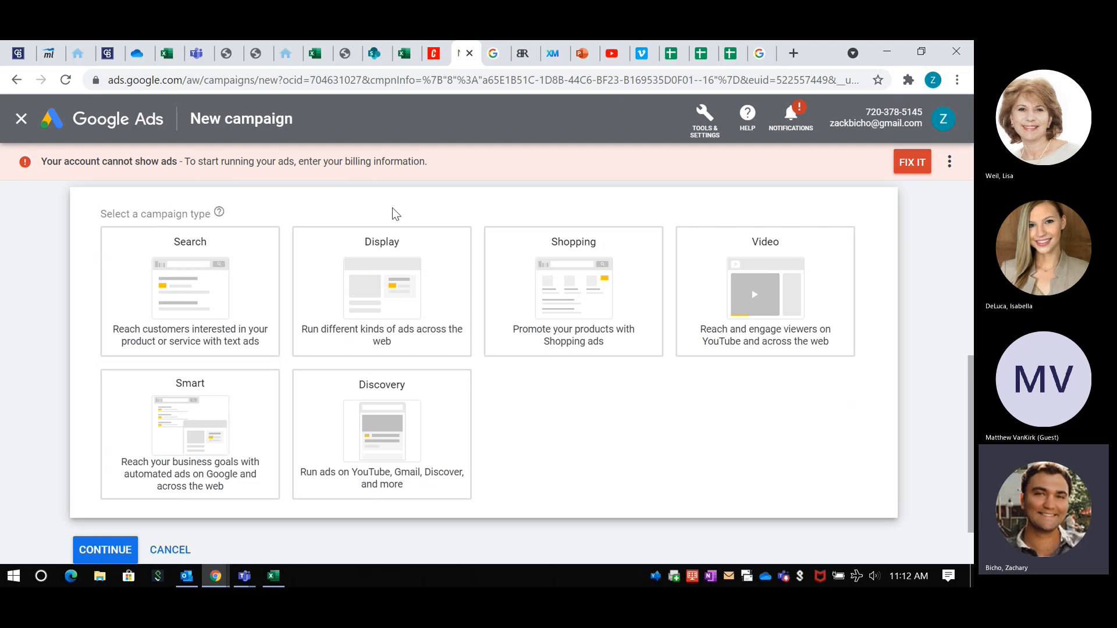
{"action": "left_click", "coordinate": [379, 290]}
{"action": "left_click", "coordinate": [193, 266]}
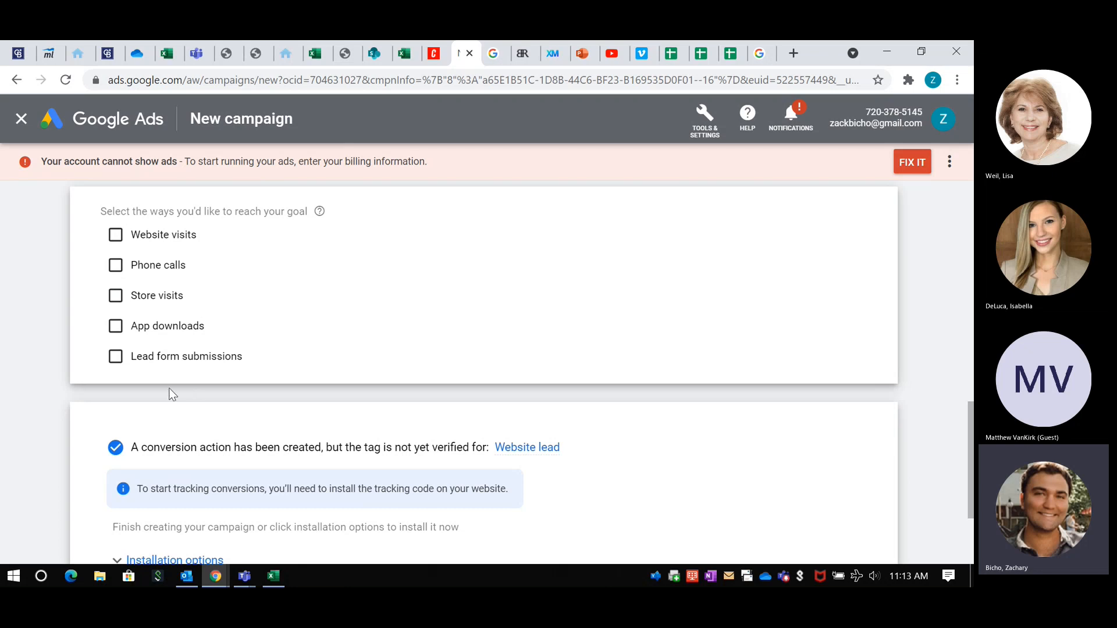
{"action": "left_click", "coordinate": [115, 357]}
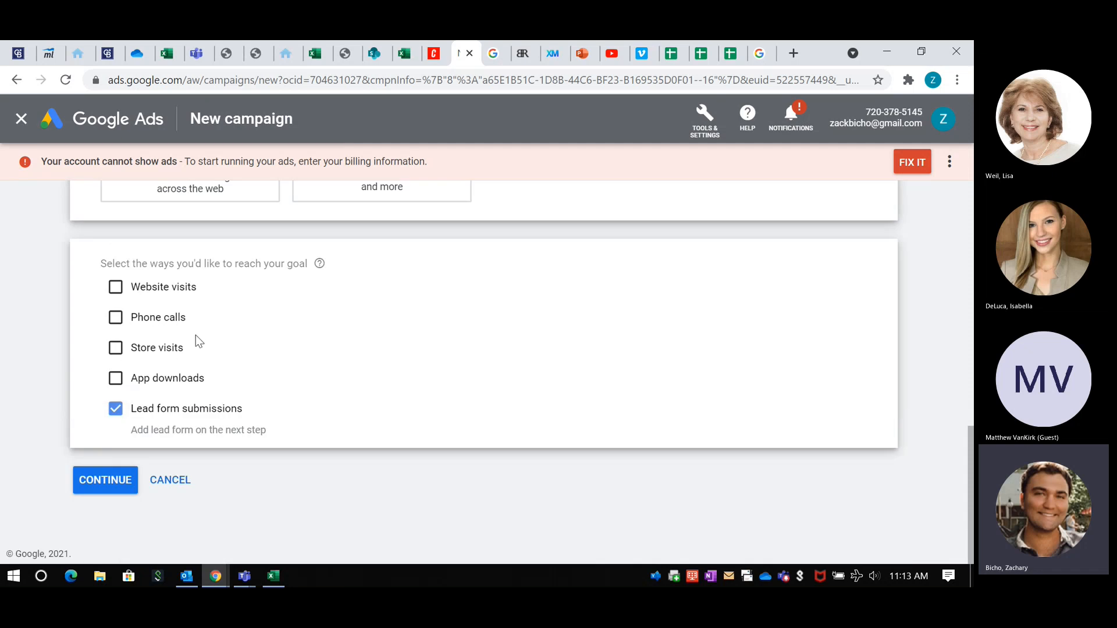
{"action": "left_click", "coordinate": [102, 482]}
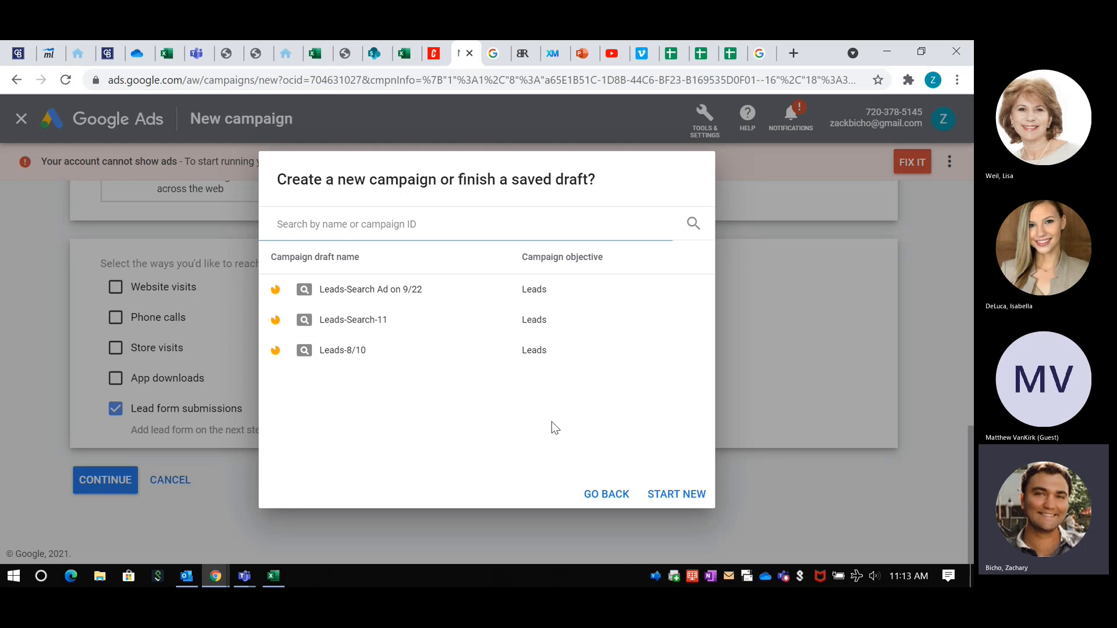
{"action": "left_click", "coordinate": [690, 495]}
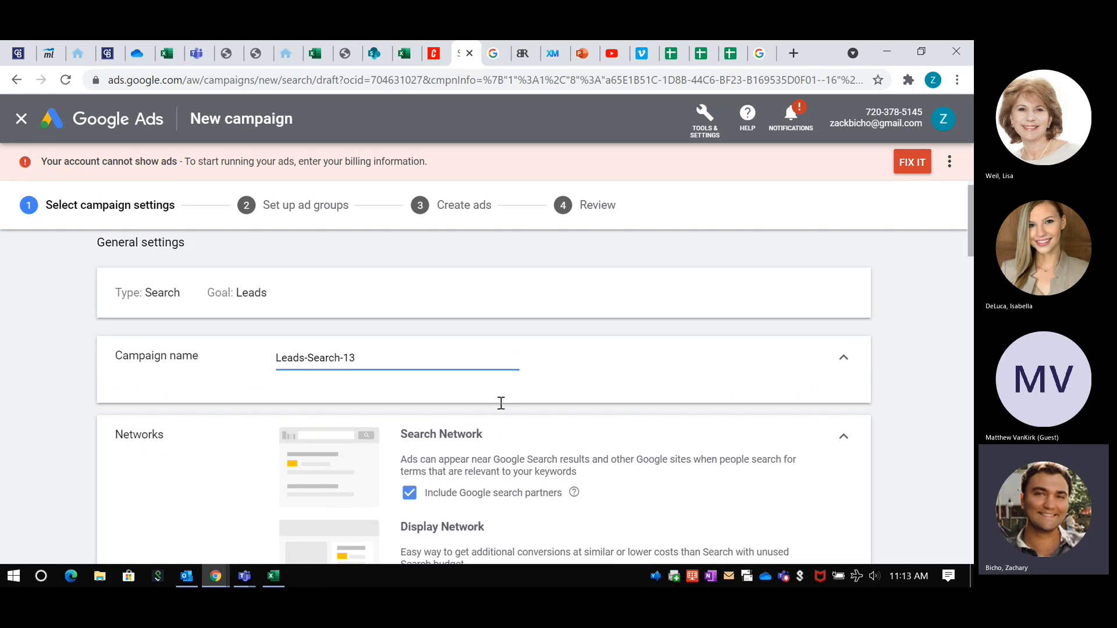
Step: Exclude the Google Display Network from the campaign's networks
{"action": "scroll", "coordinate": [268, 285], "scroll_direction": "down", "scroll_amount": 1}
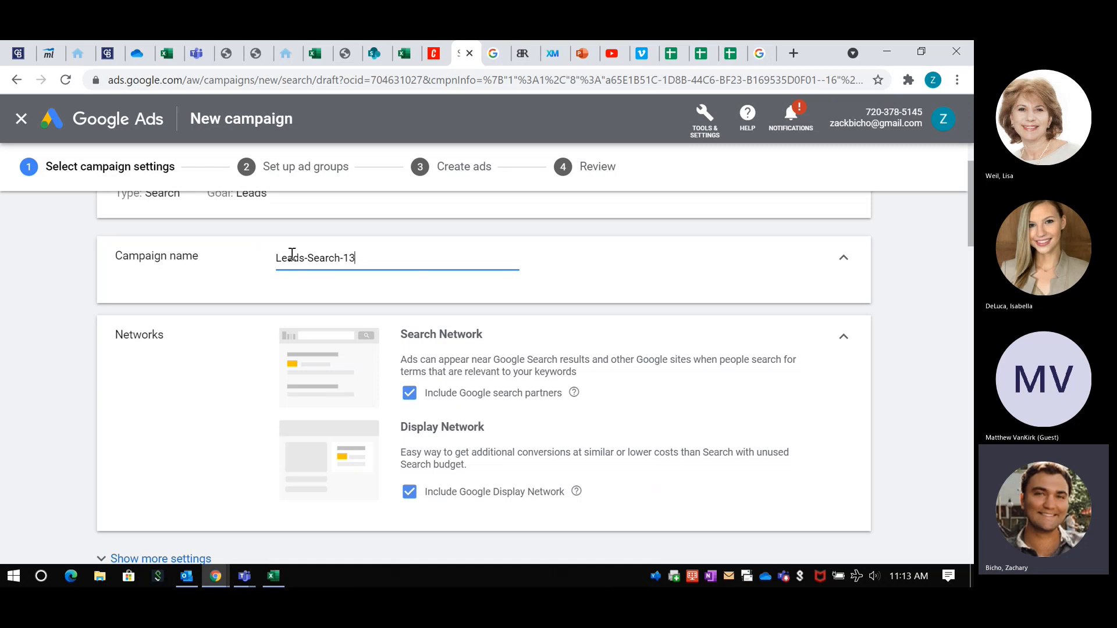
{"action": "scroll", "coordinate": [165, 314], "scroll_direction": "down", "scroll_amount": 1}
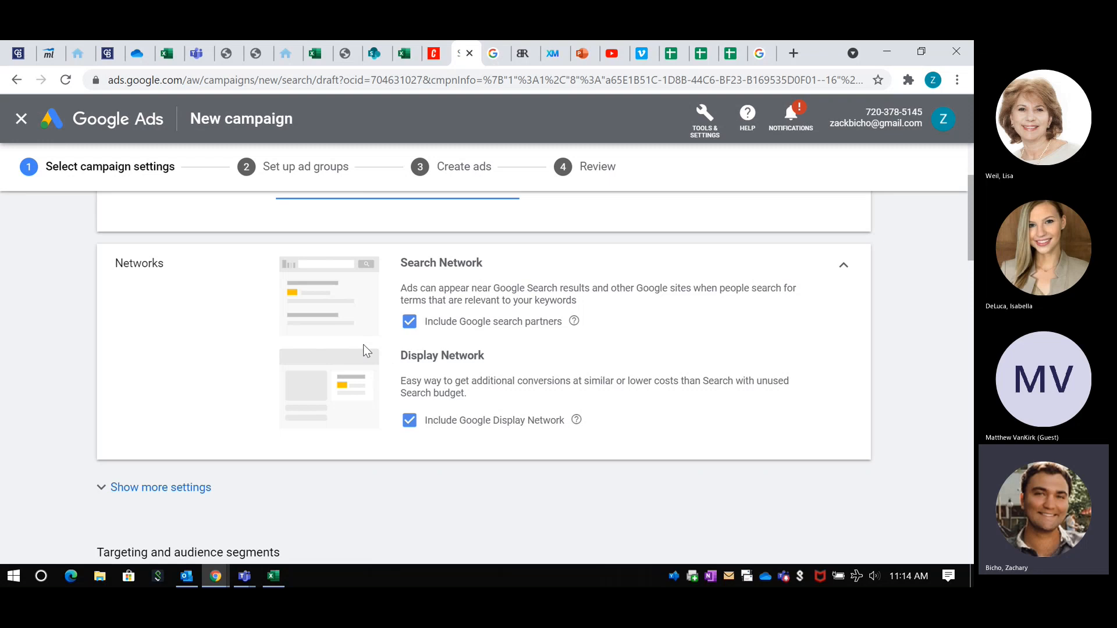
{"action": "left_click", "coordinate": [409, 422]}
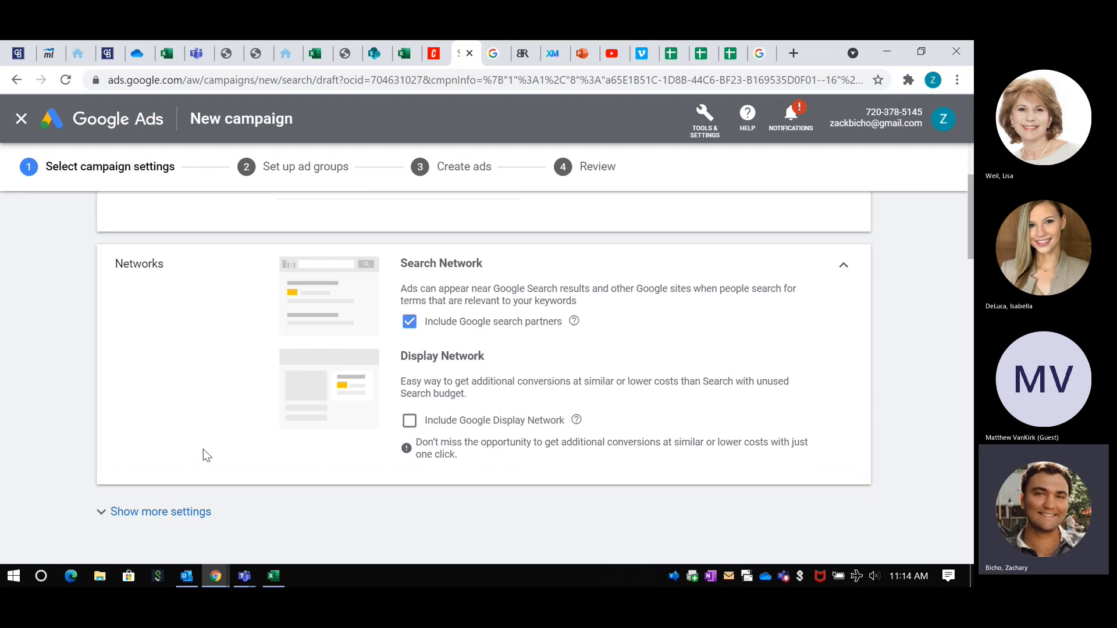
Step: Show the additional campaign settings and set the campaign's end date to Oct 5, 2021
{"action": "scroll", "coordinate": [143, 406], "scroll_direction": "down", "scroll_amount": 1}
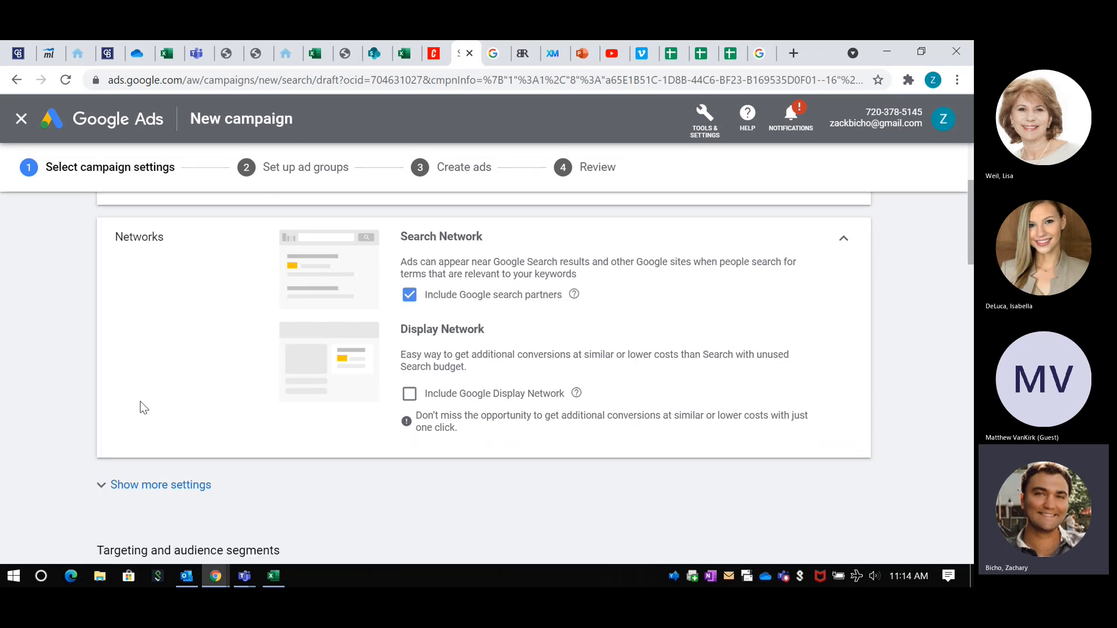
{"action": "scroll", "coordinate": [141, 401], "scroll_direction": "down", "scroll_amount": 5}
{"action": "scroll", "coordinate": [141, 403], "scroll_direction": "up", "scroll_amount": 4}
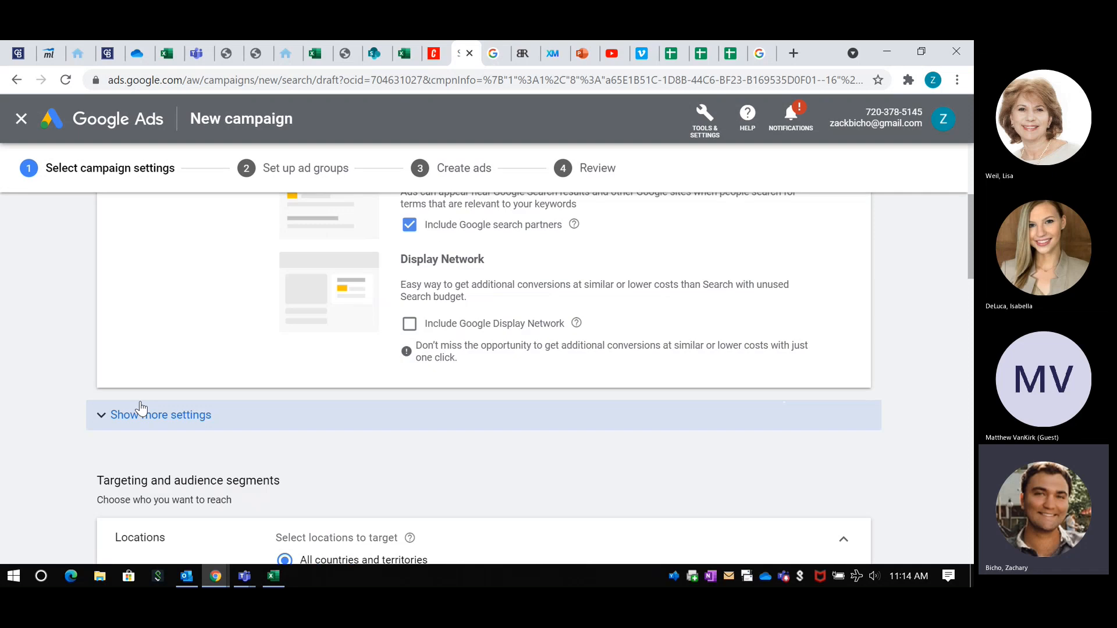
{"action": "left_click", "coordinate": [135, 416]}
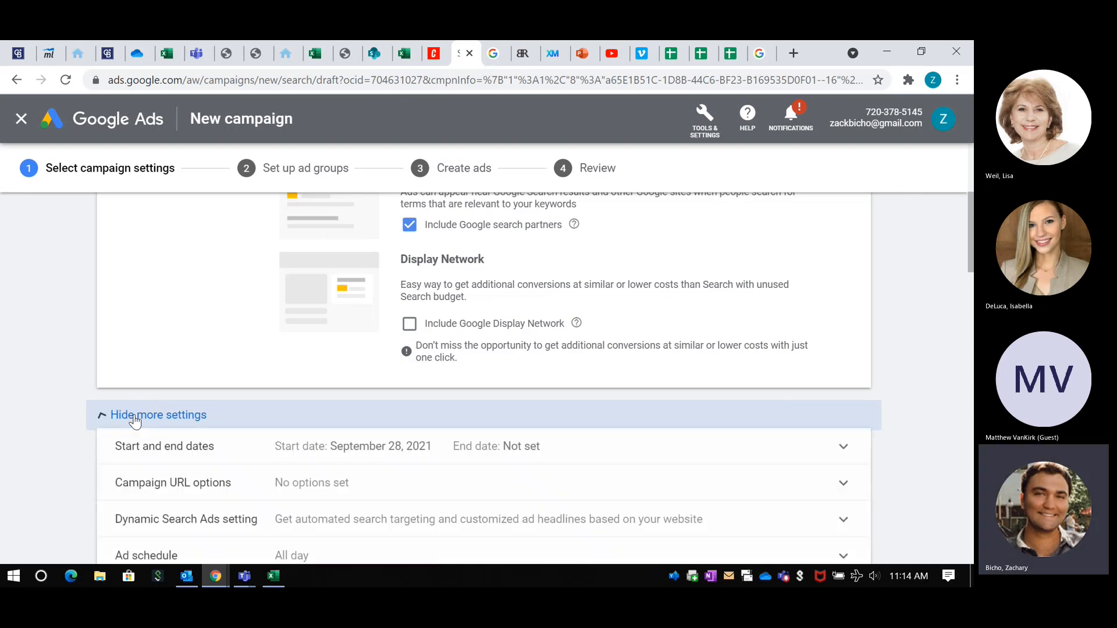
{"action": "scroll", "coordinate": [281, 391], "scroll_direction": "down", "scroll_amount": 3}
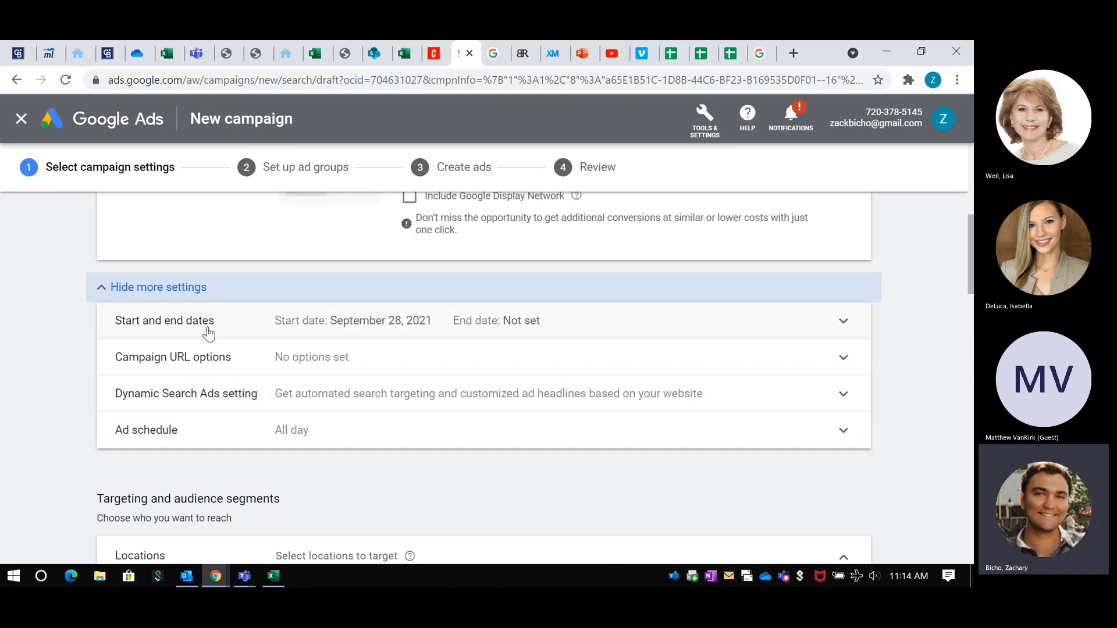
{"action": "scroll", "coordinate": [245, 337], "scroll_direction": "down", "scroll_amount": 1}
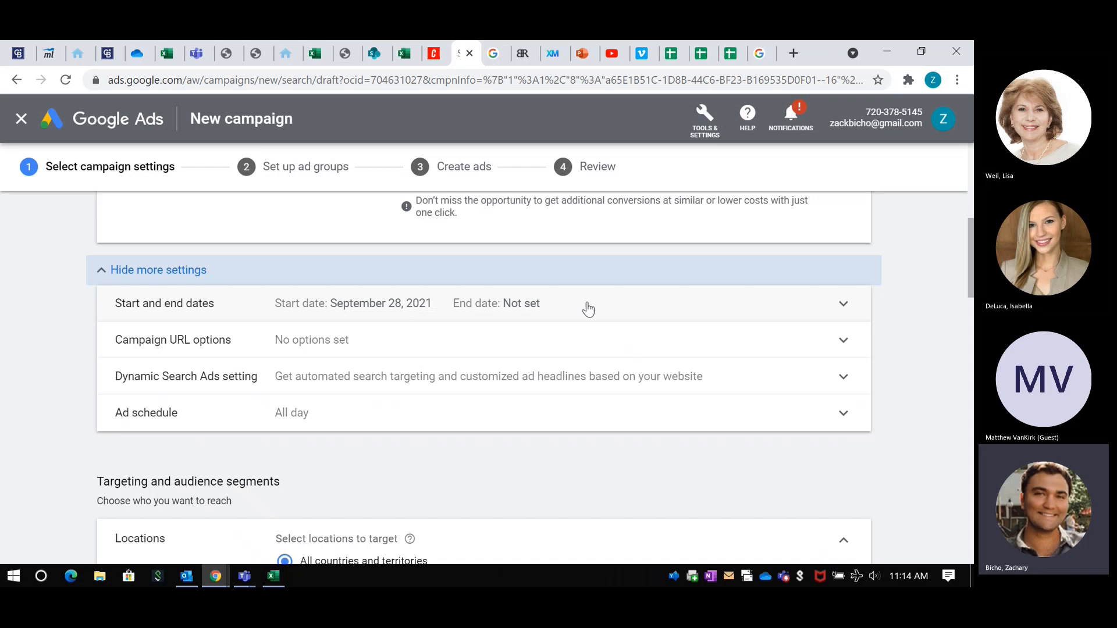
{"action": "left_click", "coordinate": [699, 313]}
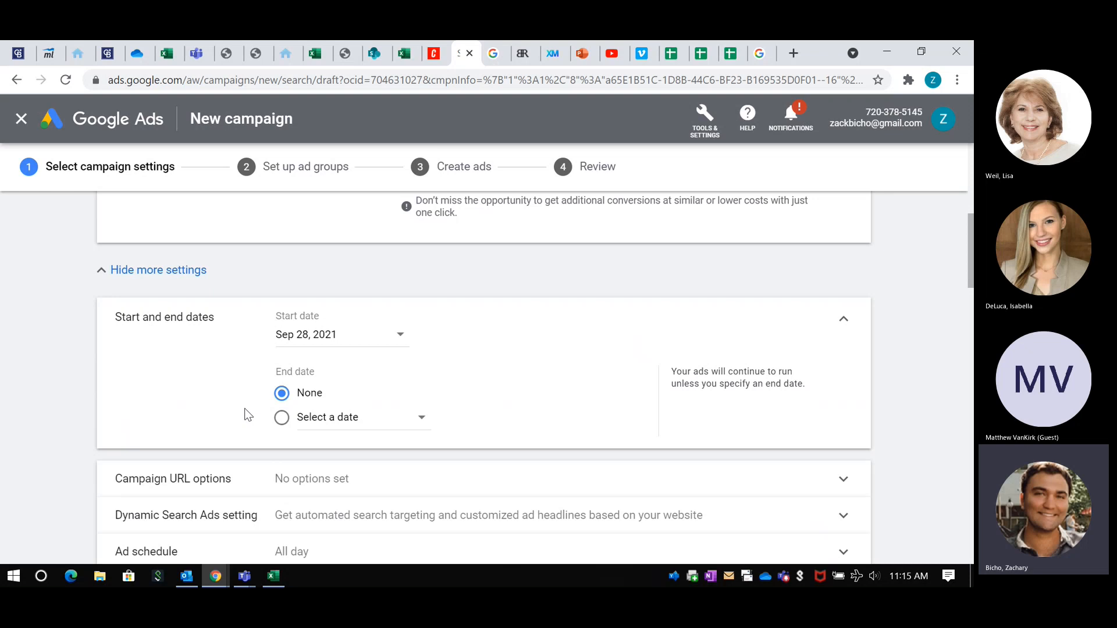
{"action": "left_click", "coordinate": [282, 418]}
{"action": "left_click", "coordinate": [375, 426]}
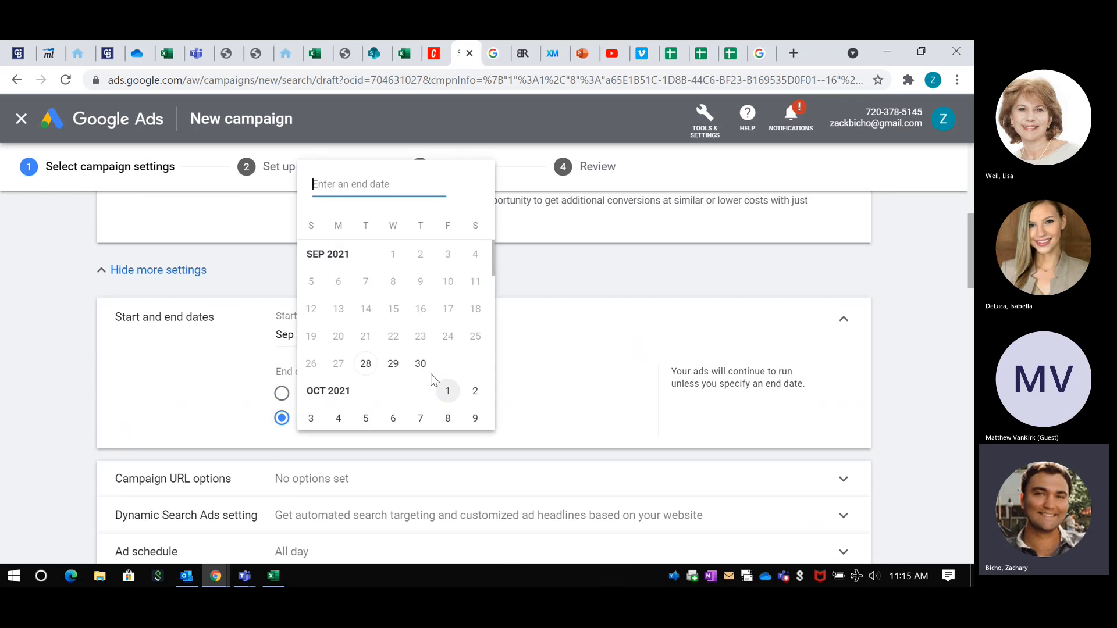
{"action": "left_click", "coordinate": [366, 418]}
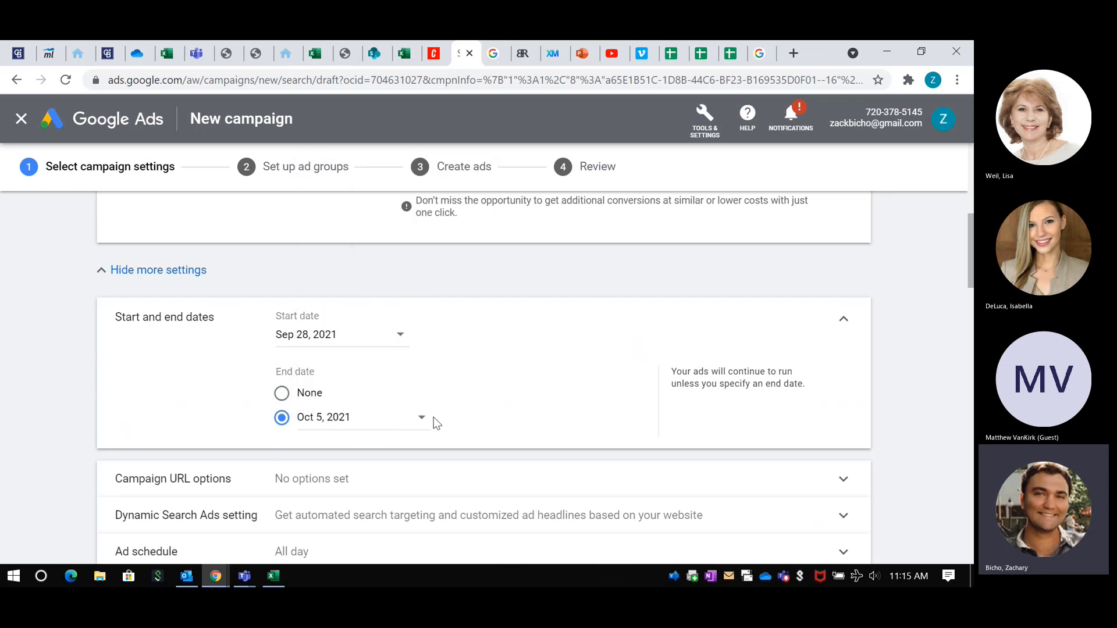
Step: Examine the Dynamic Search Ads domain, language and targeting source options, as well as the days and hours of the ad schedule
{"action": "scroll", "coordinate": [551, 401], "scroll_direction": "down", "scroll_amount": 4}
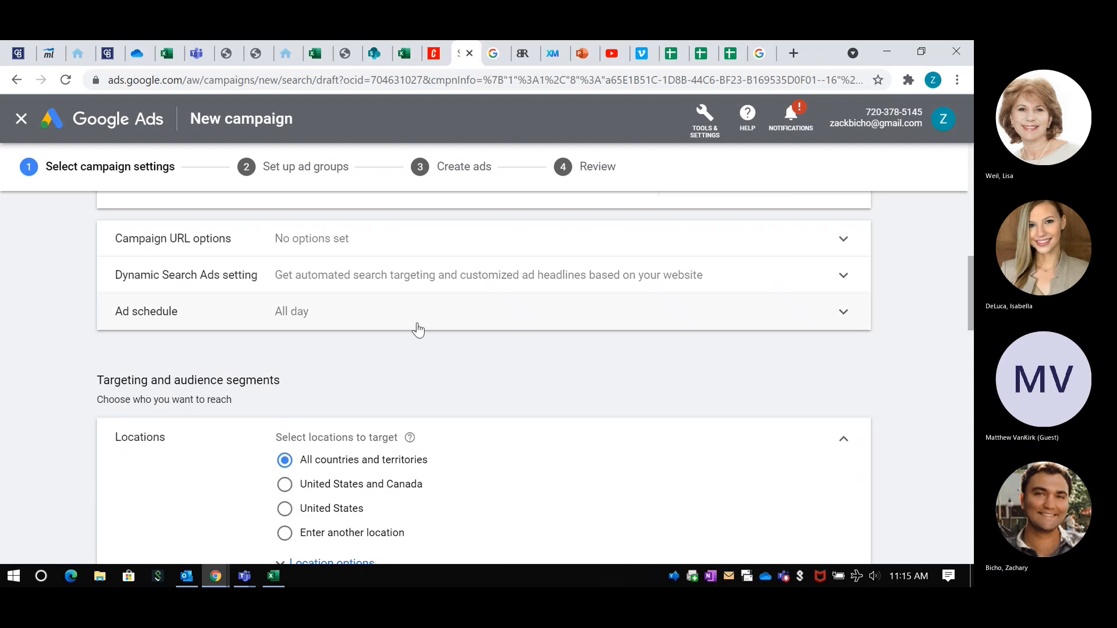
{"action": "scroll", "coordinate": [402, 326], "scroll_direction": "up", "scroll_amount": 1}
{"action": "left_click", "coordinate": [361, 341]}
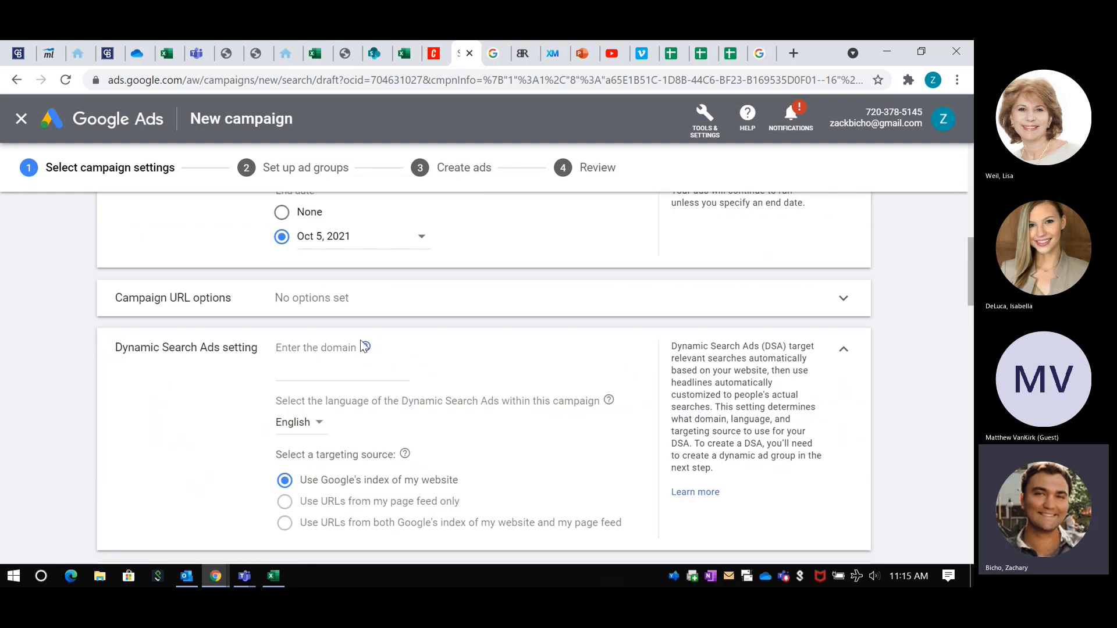
{"action": "scroll", "coordinate": [401, 385], "scroll_direction": "down", "scroll_amount": 1}
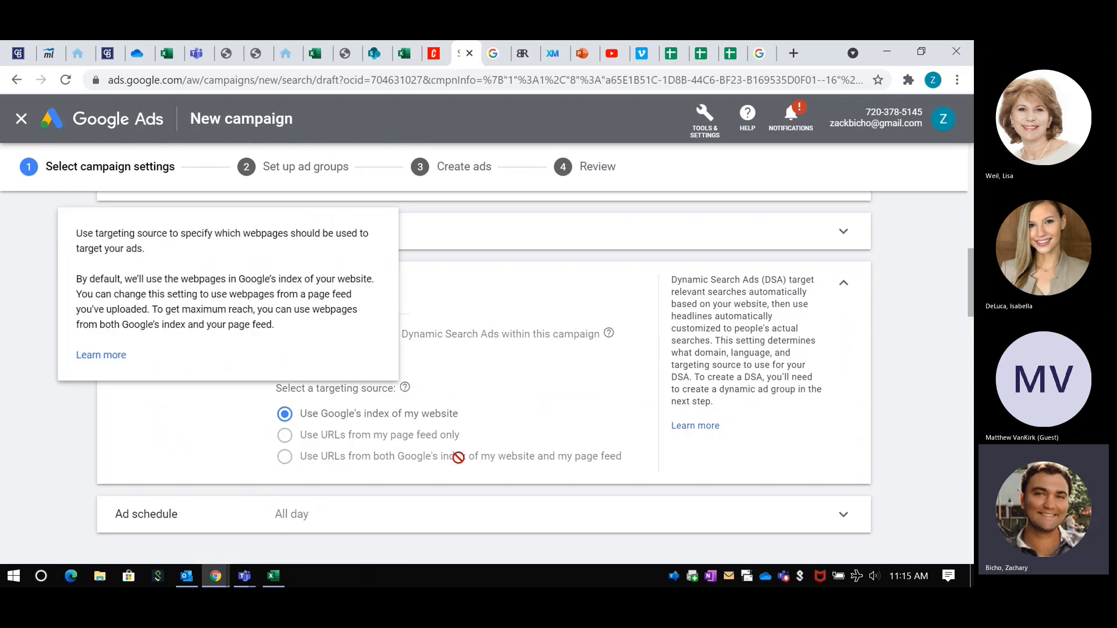
{"action": "scroll", "coordinate": [532, 414], "scroll_direction": "down", "scroll_amount": 2}
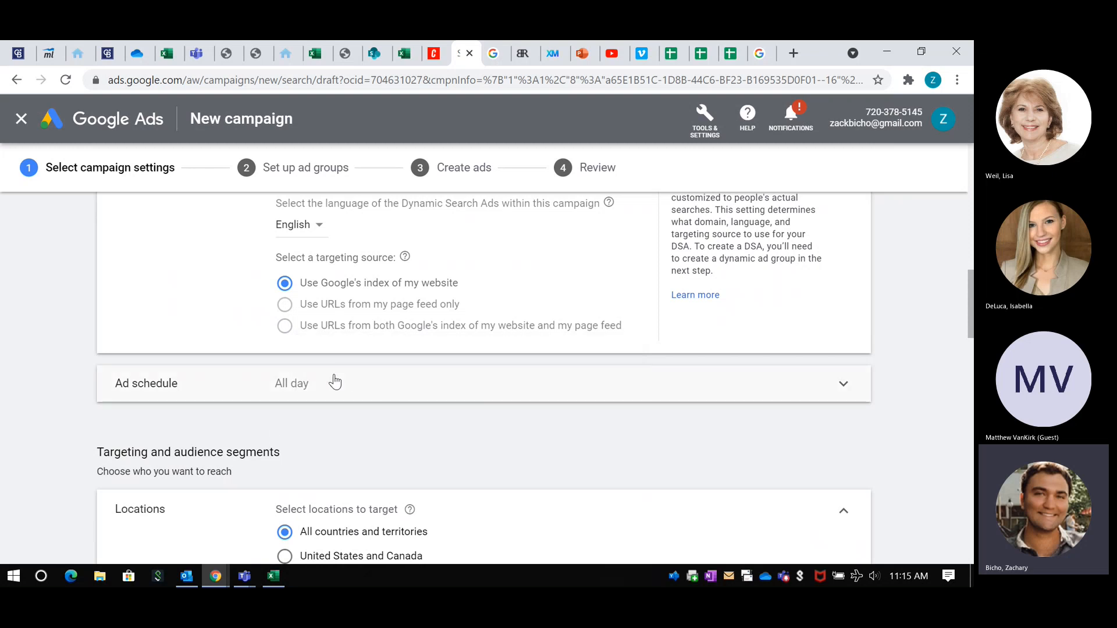
{"action": "scroll", "coordinate": [332, 382], "scroll_direction": "up", "scroll_amount": 5}
{"action": "scroll", "coordinate": [279, 404], "scroll_direction": "down", "scroll_amount": 5}
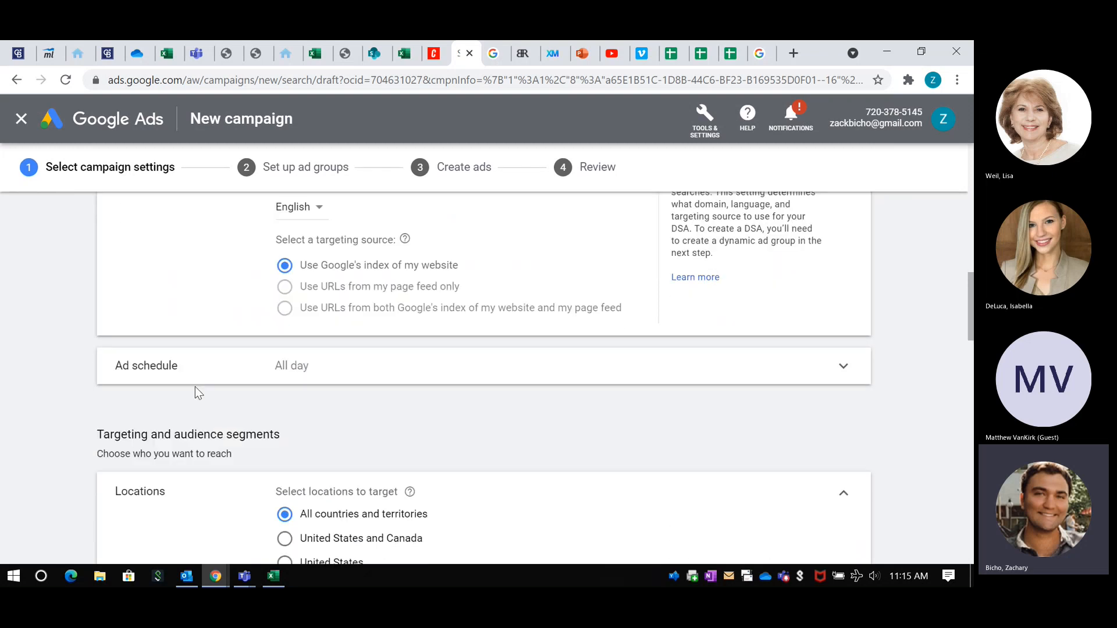
{"action": "left_click", "coordinate": [259, 378]}
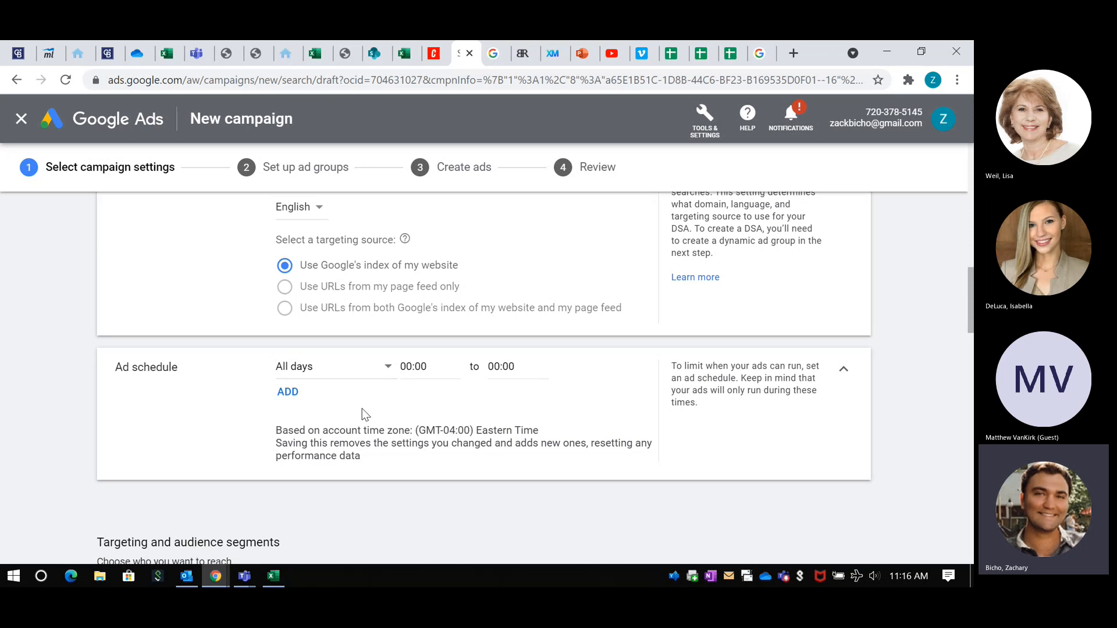
{"action": "left_click", "coordinate": [844, 376]}
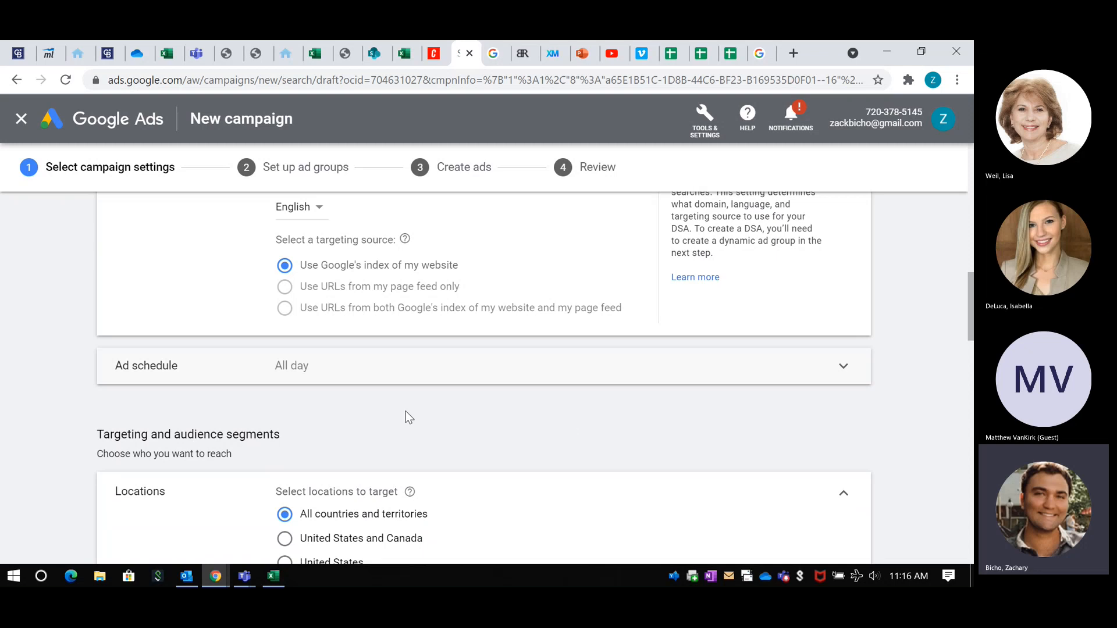
Step: Choose to enter another location as the campaign's target and open the advanced location search
{"action": "scroll", "coordinate": [406, 417], "scroll_direction": "down", "scroll_amount": 1}
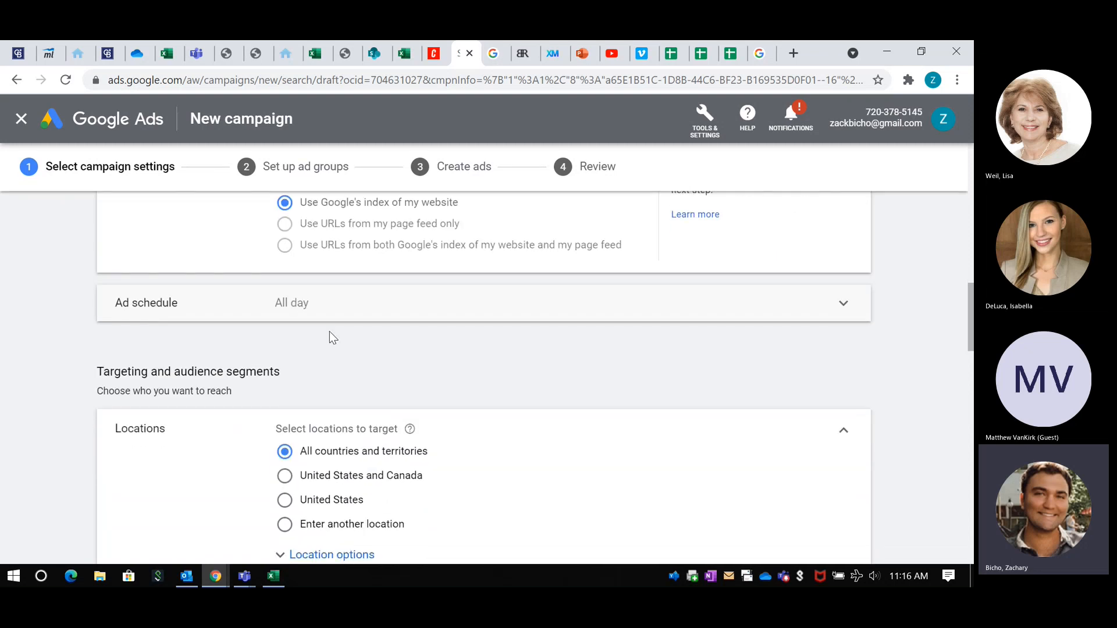
{"action": "scroll", "coordinate": [330, 336], "scroll_direction": "down", "scroll_amount": 2}
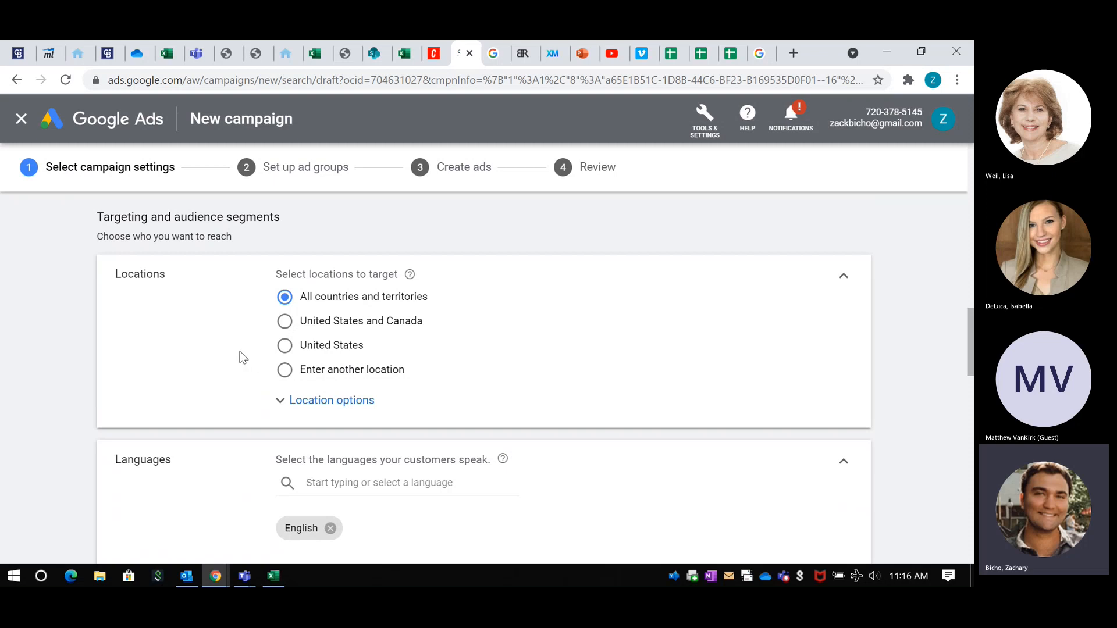
{"action": "left_click", "coordinate": [285, 372]}
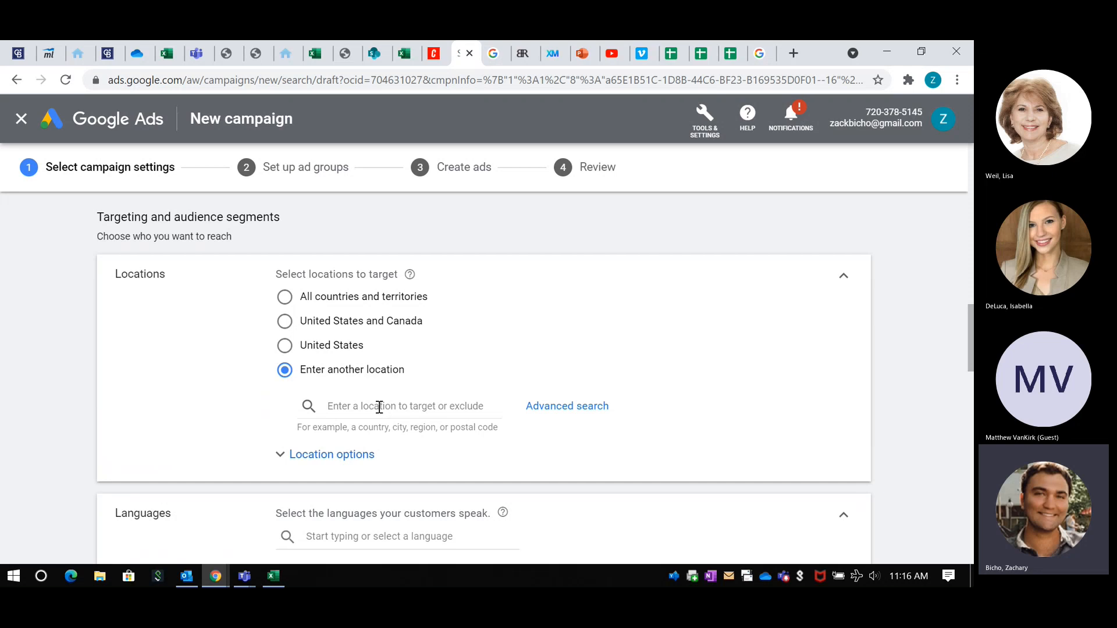
{"action": "left_click", "coordinate": [578, 413]}
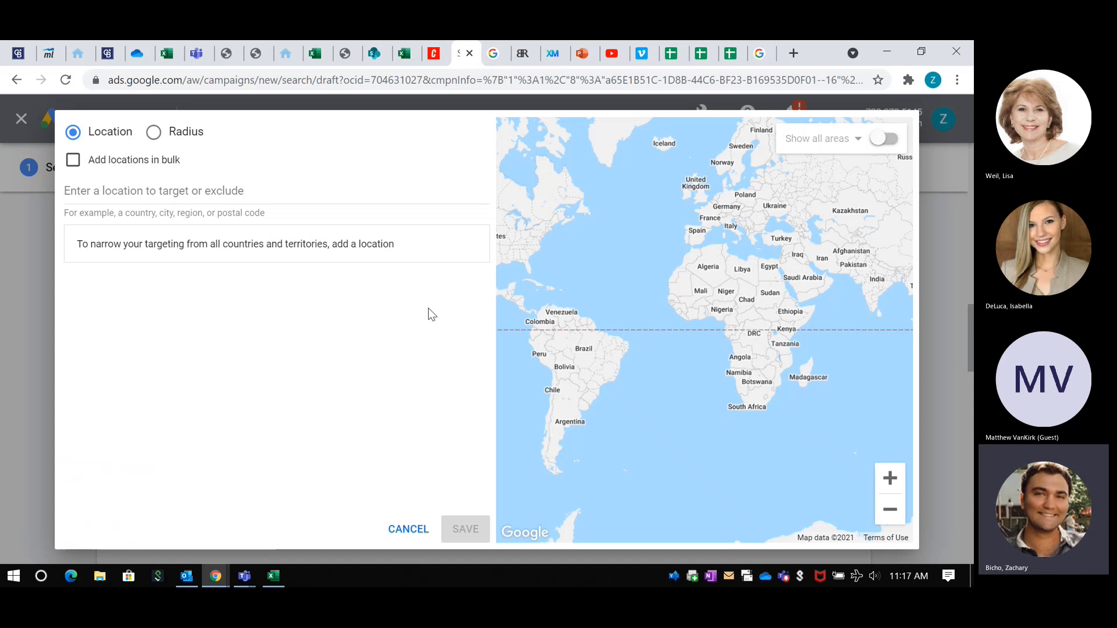
Step: Try targeting the city of Princeton, New Jersey, United States, and remove it from the targeted locations again
{"action": "left_click_drag", "start_coordinate": [563, 282], "coordinate": [718, 322]}
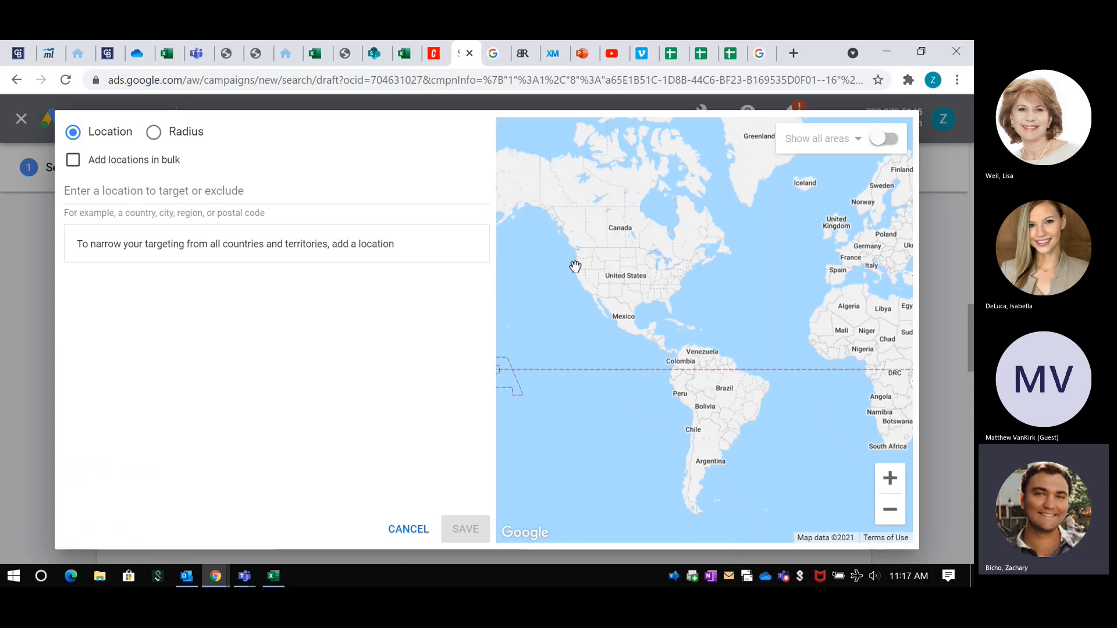
{"action": "left_click", "coordinate": [120, 192]}
{"action": "type", "text": "p"}
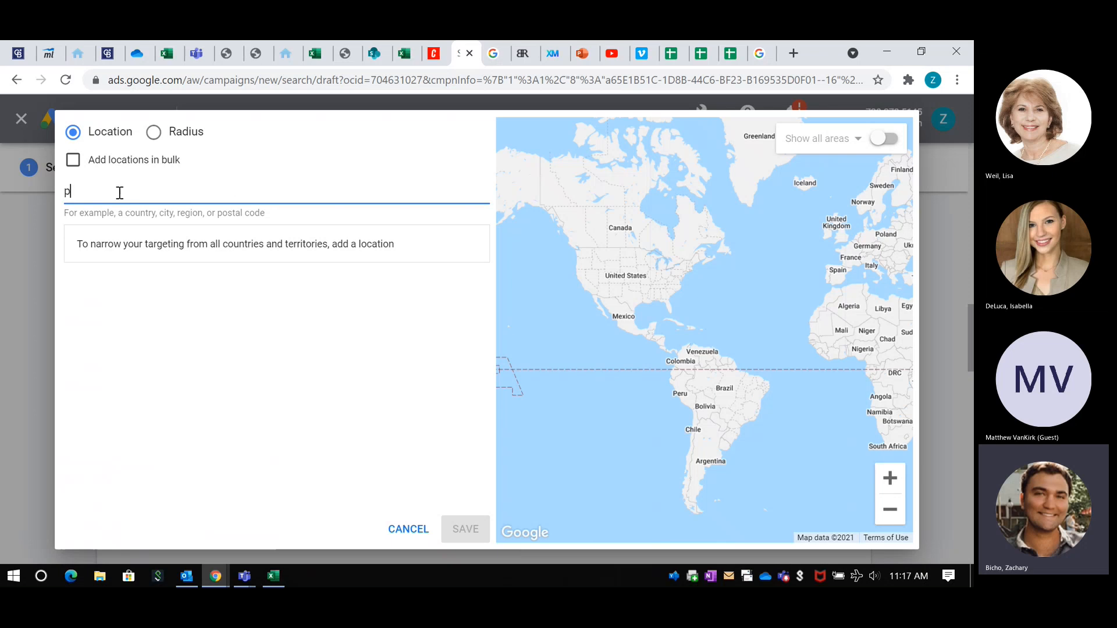
{"action": "type", "text": "rin"}
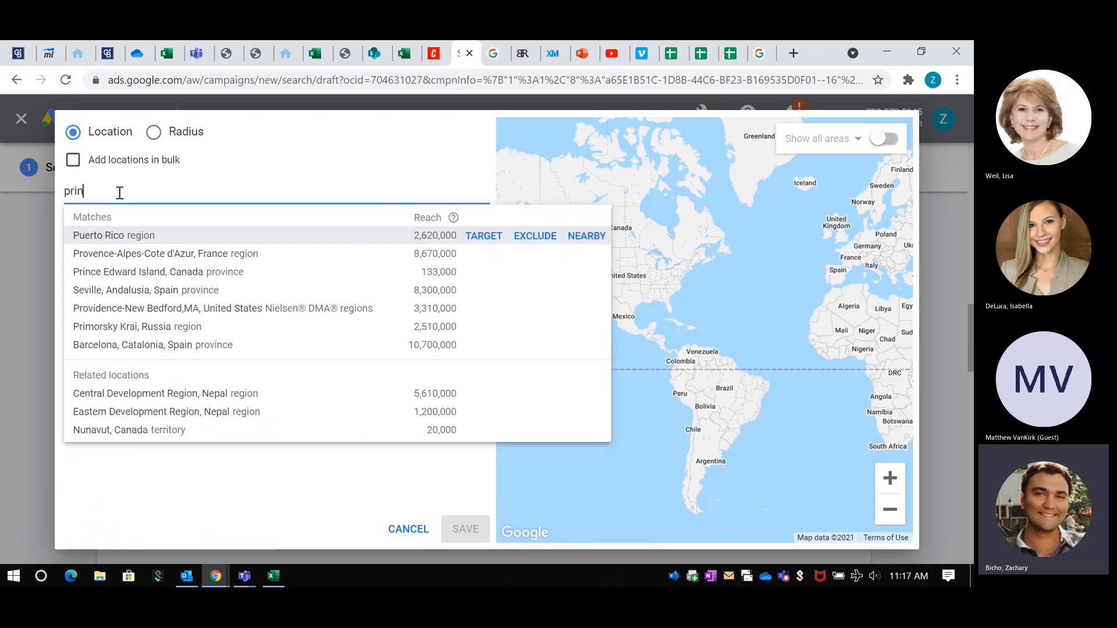
{"action": "type", "text": "ceton"}
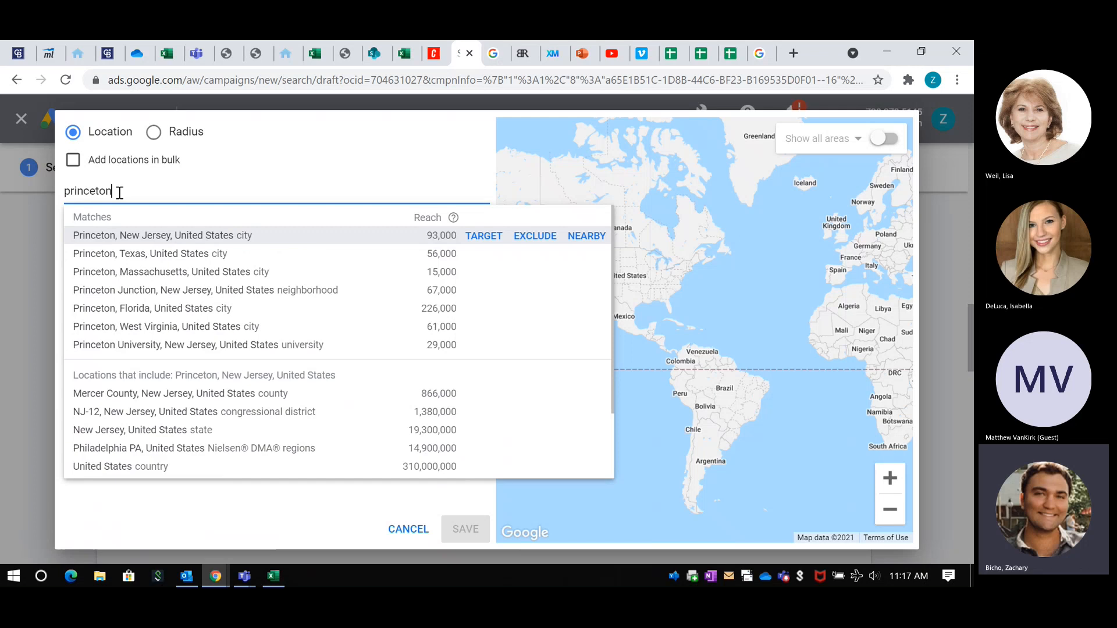
{"action": "left_click", "coordinate": [149, 239]}
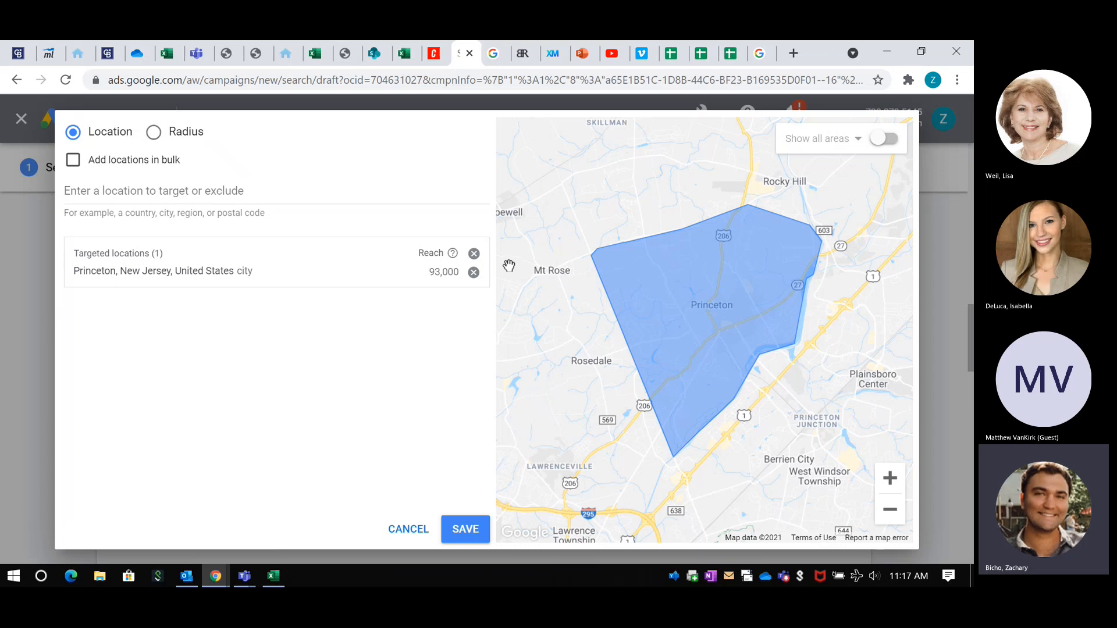
{"action": "left_click", "coordinate": [474, 273]}
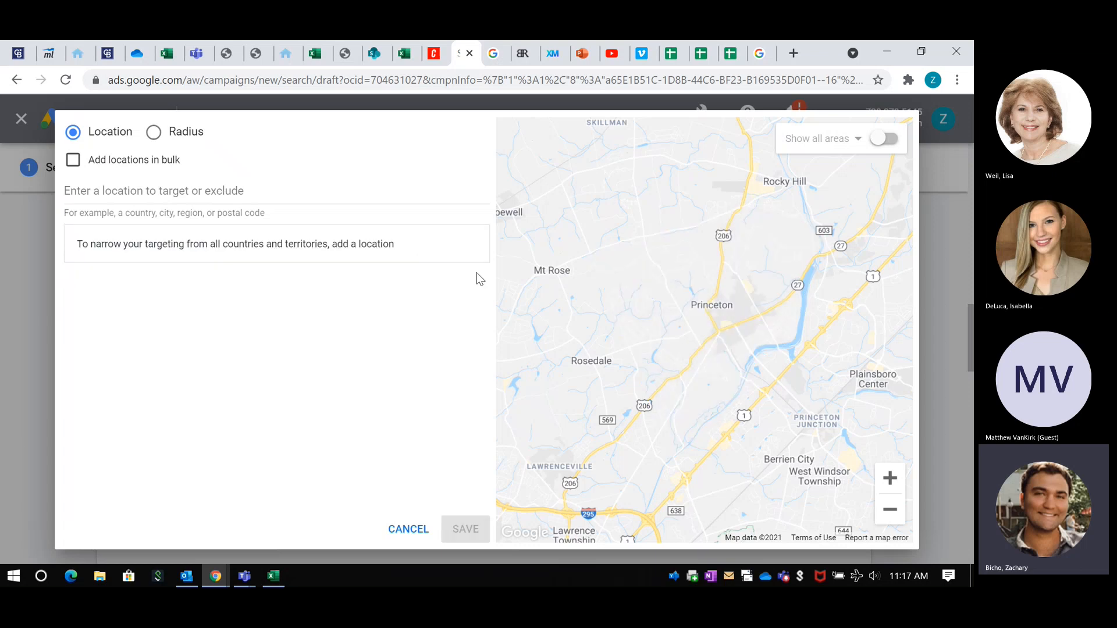
Step: Switch to radius targeting and target a 20 mi radius around Princeton, NJ
{"action": "left_click", "coordinate": [153, 133]}
{"action": "left_click", "coordinate": [82, 190]}
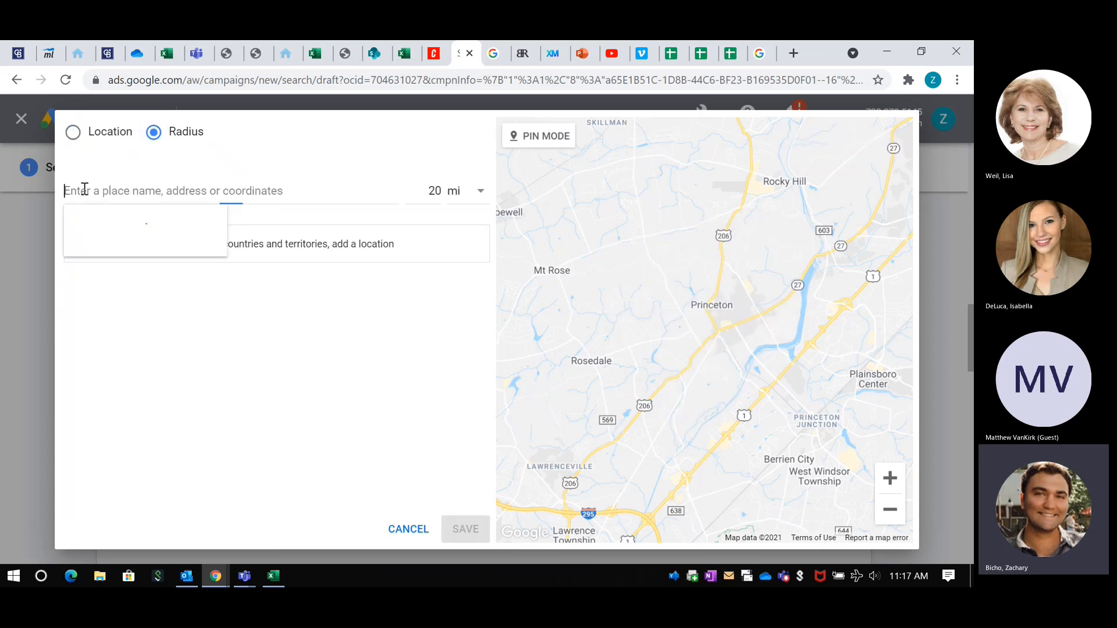
{"action": "type", "text": "princ"}
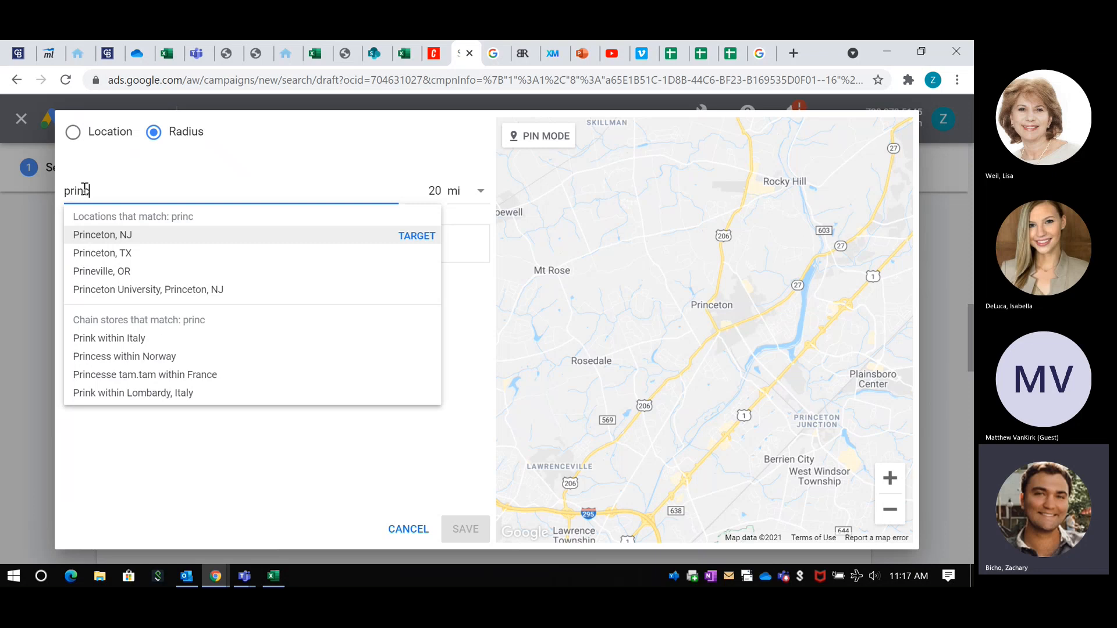
{"action": "left_click", "coordinate": [124, 235]}
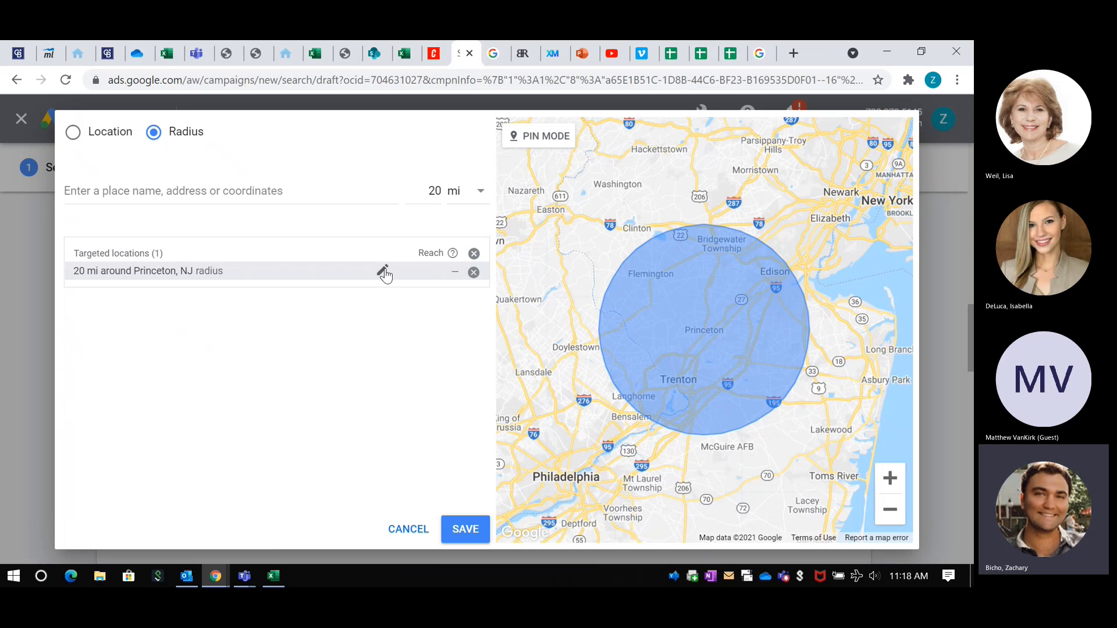
Step: Set the target radius around Princeton, NJ to 2 mi
{"action": "left_click", "coordinate": [383, 273]}
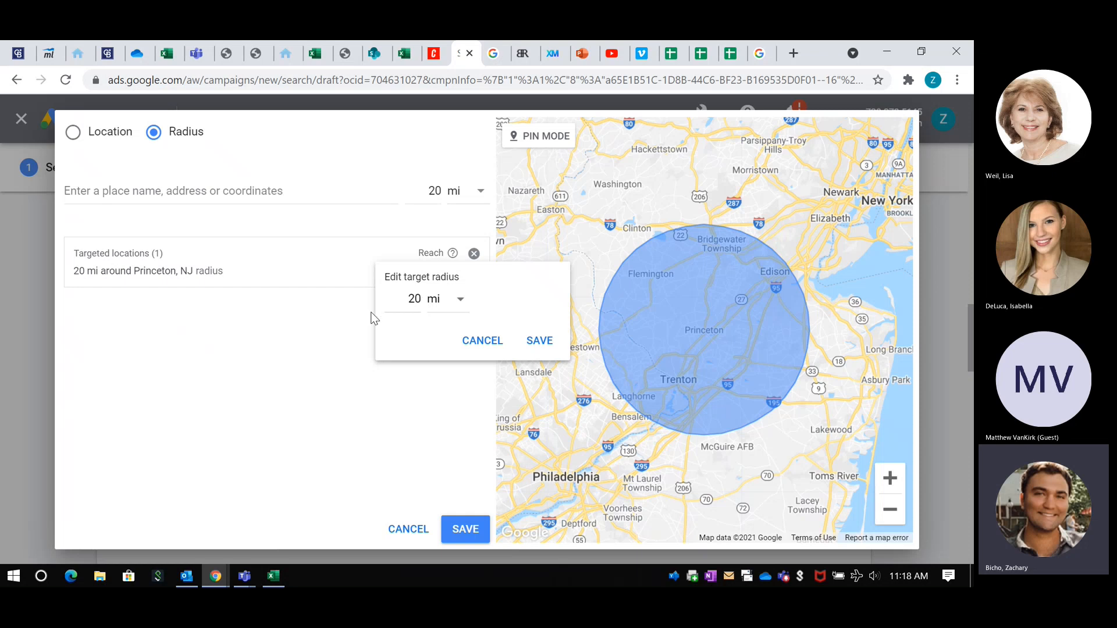
{"action": "left_click", "coordinate": [420, 299]}
{"action": "key", "text": "BackSpace"}
{"action": "left_click", "coordinate": [521, 344]}
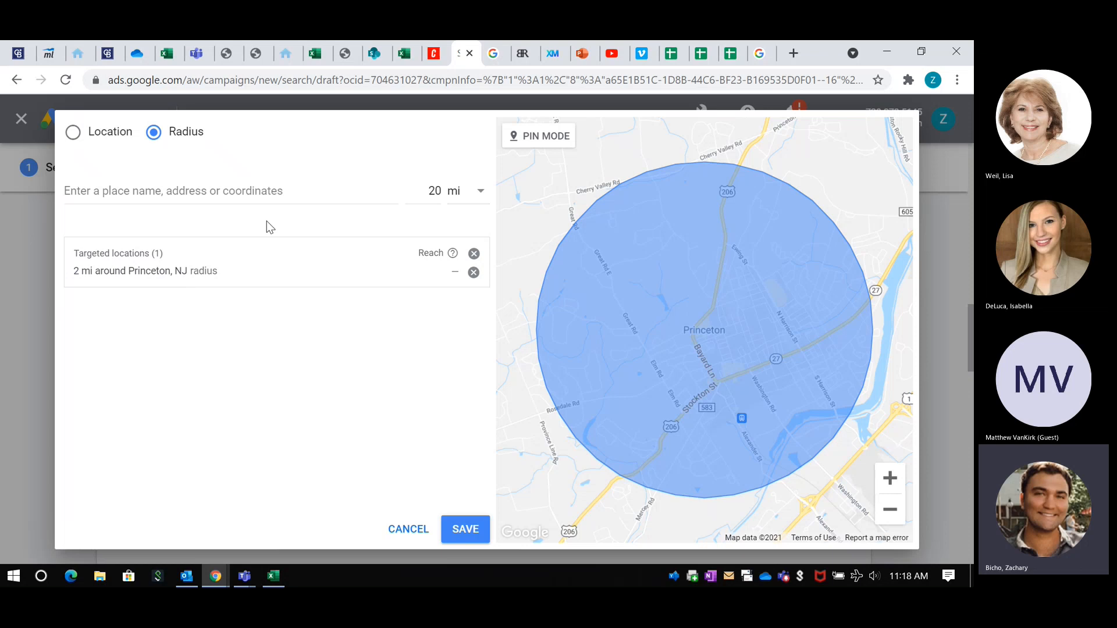
Step: Add a 20 mi radius around New York, NY to the targeted locations and save the location targeting
{"action": "left_click", "coordinate": [210, 190]}
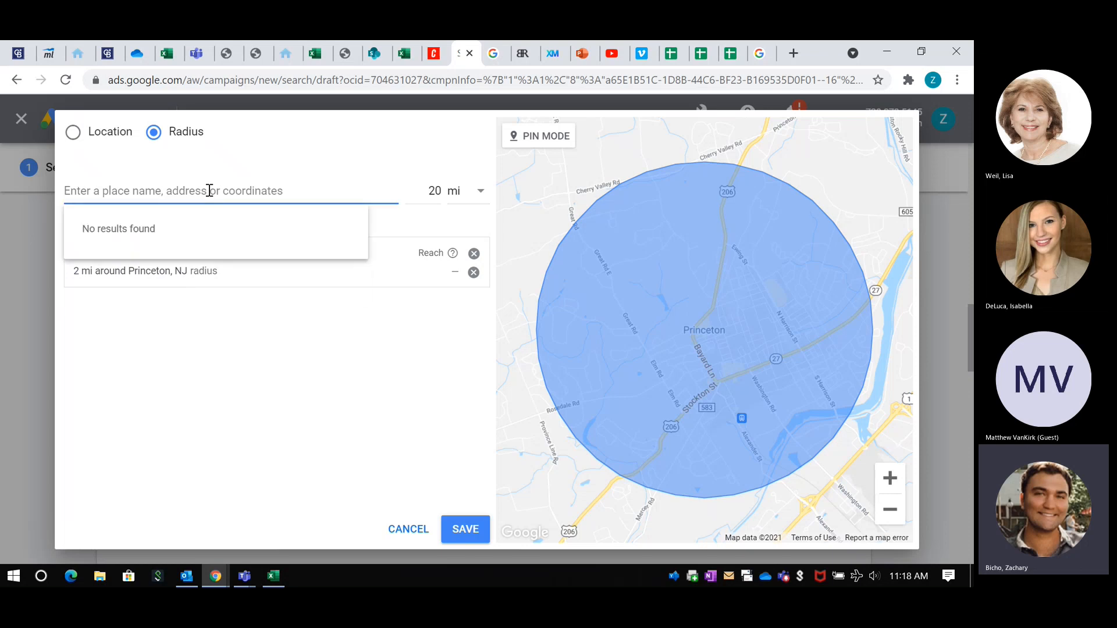
{"action": "type", "text": "newy"}
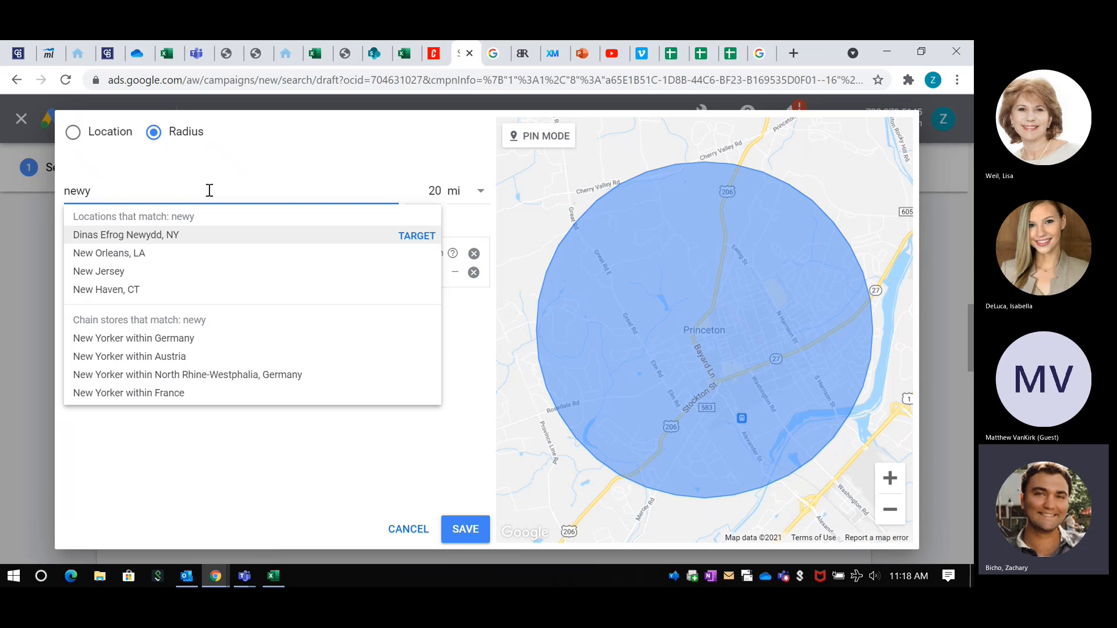
{"action": "left_click", "coordinate": [135, 235]}
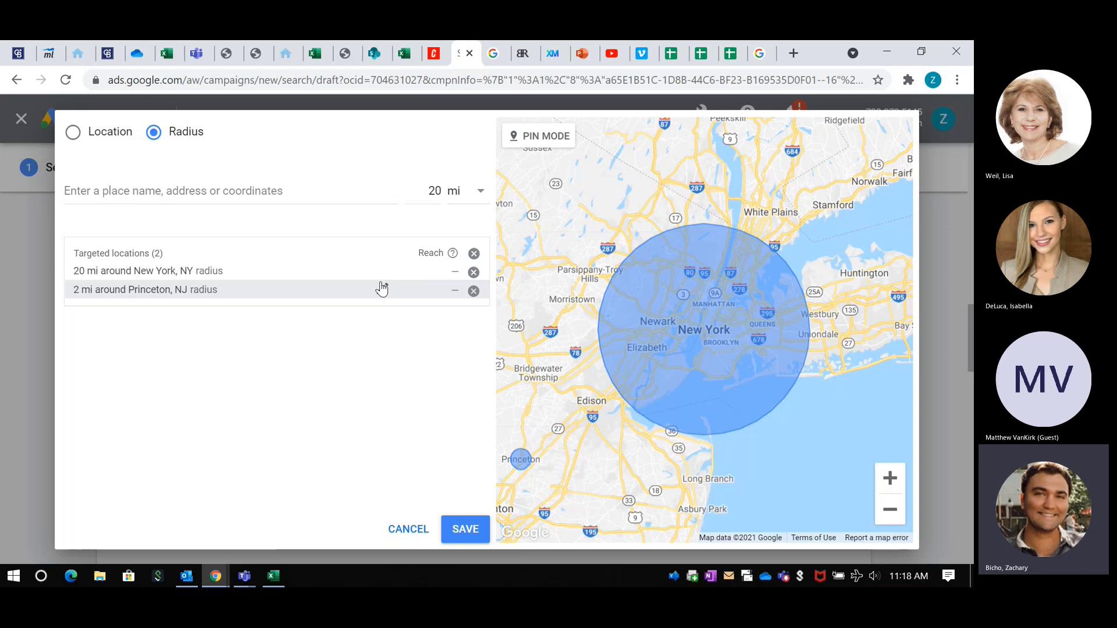
{"action": "left_click", "coordinate": [381, 288]}
{"action": "left_click", "coordinate": [411, 299]}
{"action": "type", "text": "0"}
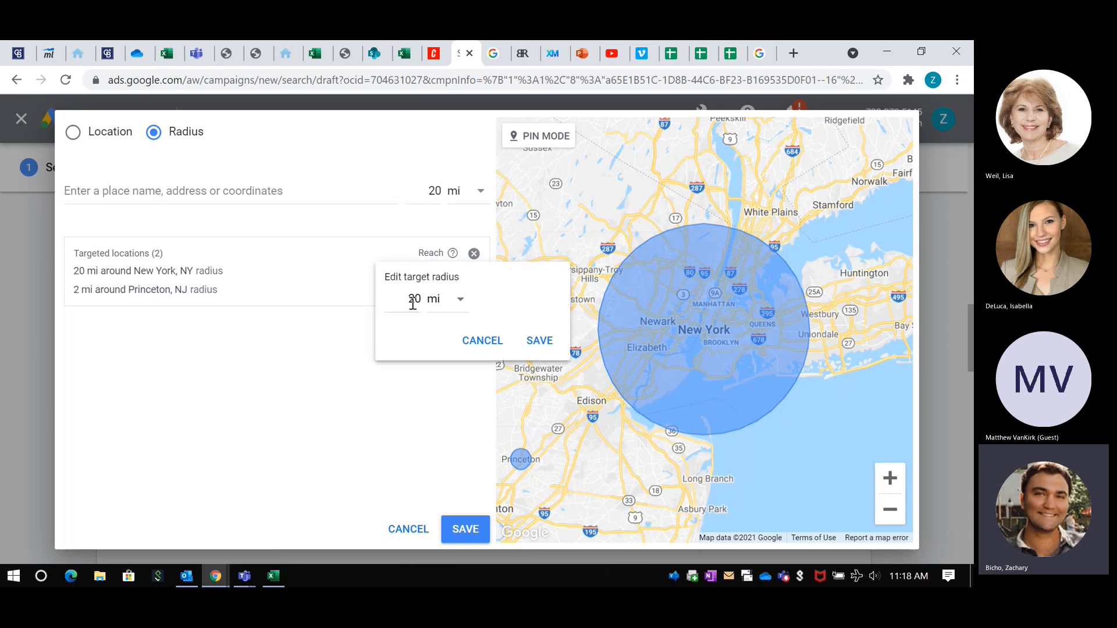
{"action": "left_click", "coordinate": [73, 134]}
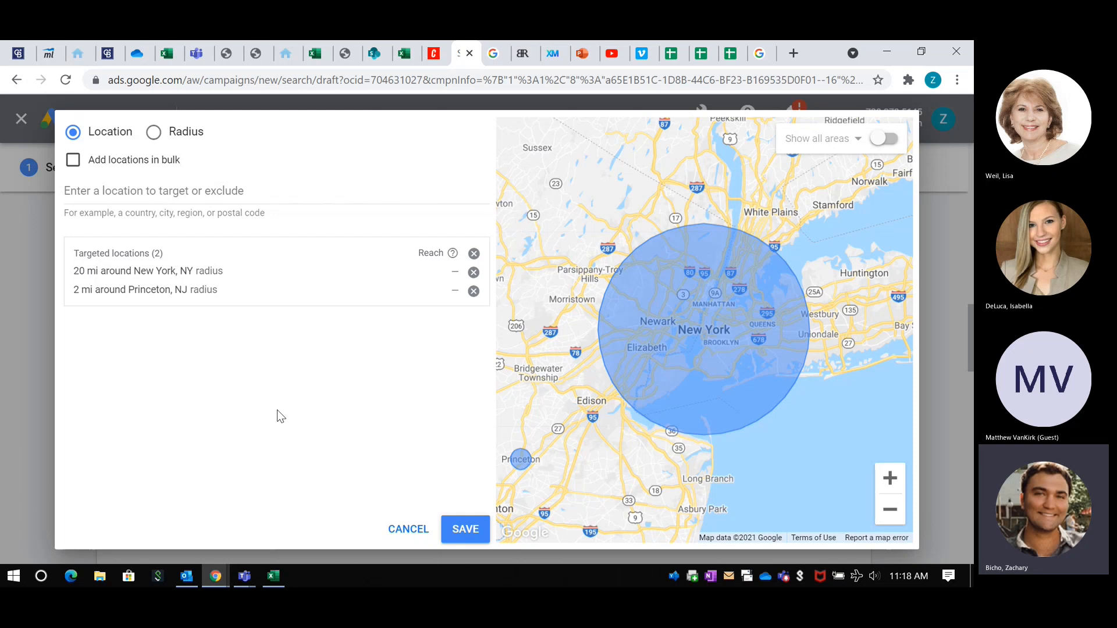
{"action": "left_click", "coordinate": [462, 536]}
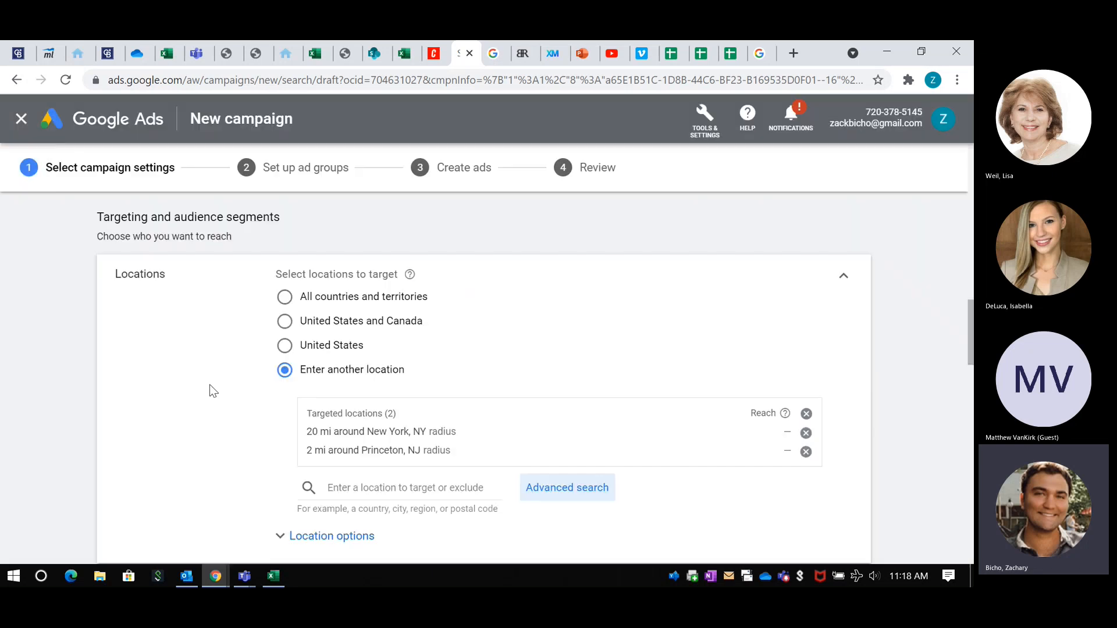
Step: Show the location options and restrict the target to Presence: people in or regularly in the targeted locations
{"action": "scroll", "coordinate": [209, 389], "scroll_direction": "down", "scroll_amount": 3}
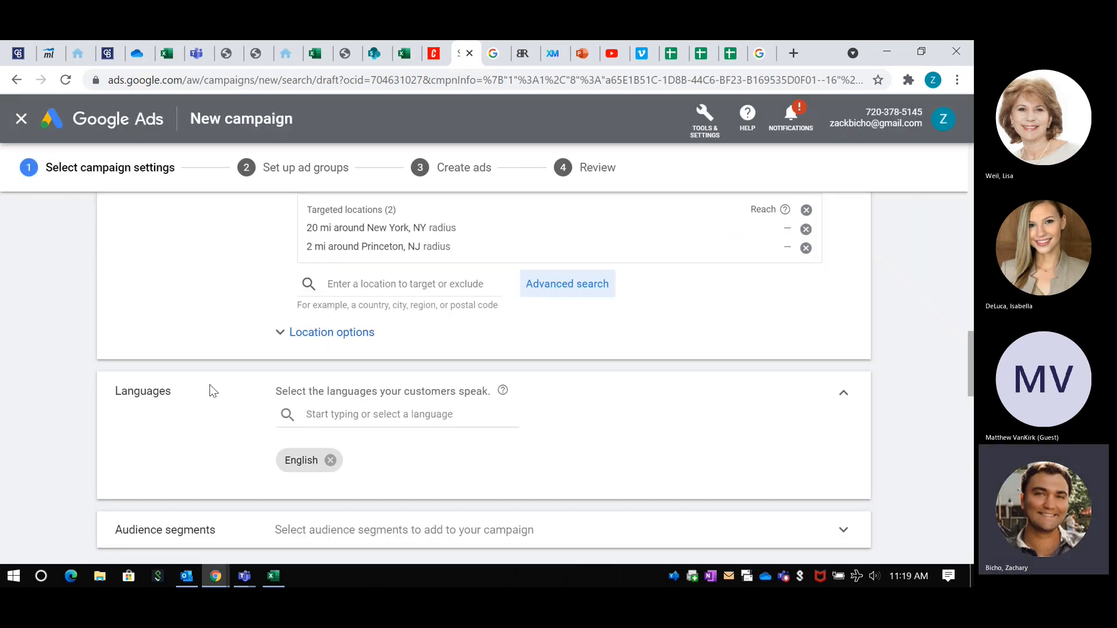
{"action": "left_click", "coordinate": [340, 333]}
{"action": "scroll", "coordinate": [180, 338], "scroll_direction": "down", "scroll_amount": 1}
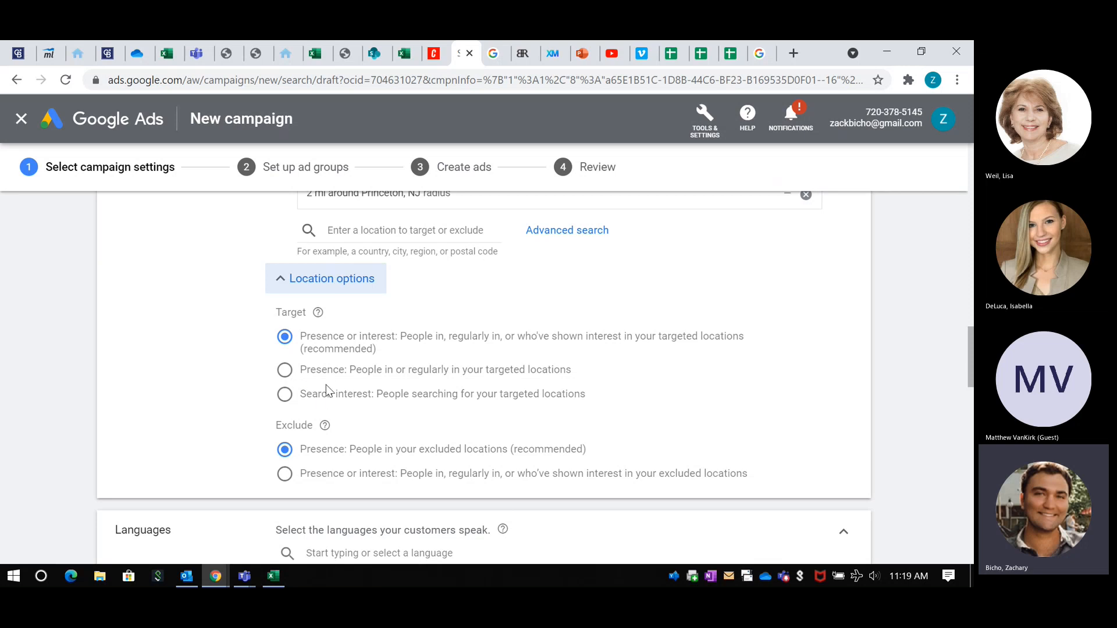
{"action": "left_click", "coordinate": [287, 372]}
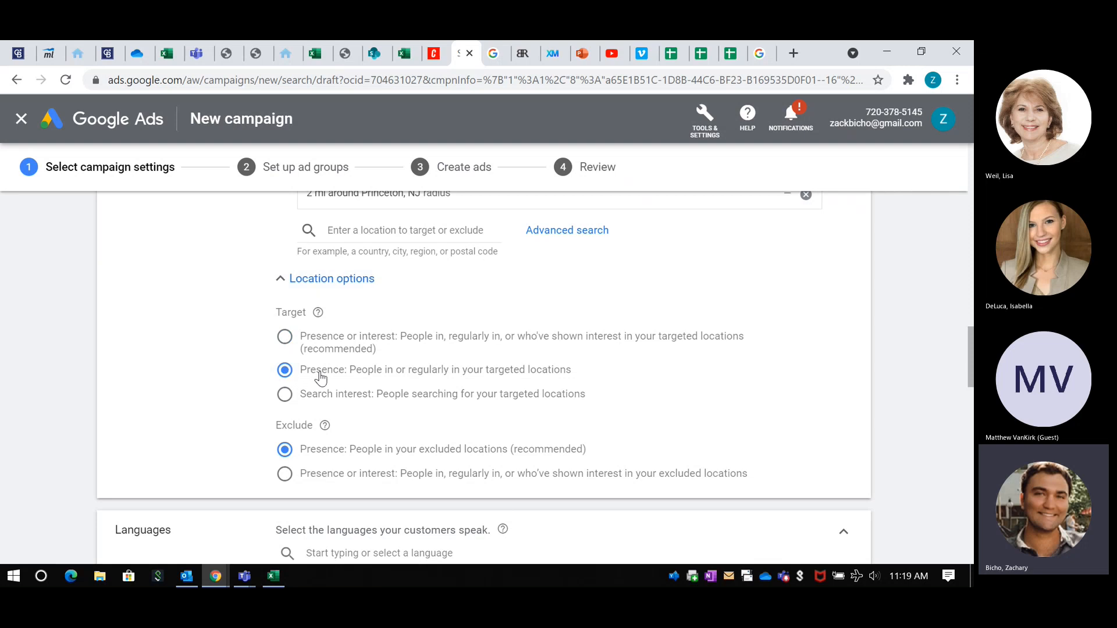
Step: Switch the target option to Search interest: people searching for the targeted locations
{"action": "scroll", "coordinate": [349, 291], "scroll_direction": "up", "scroll_amount": 1}
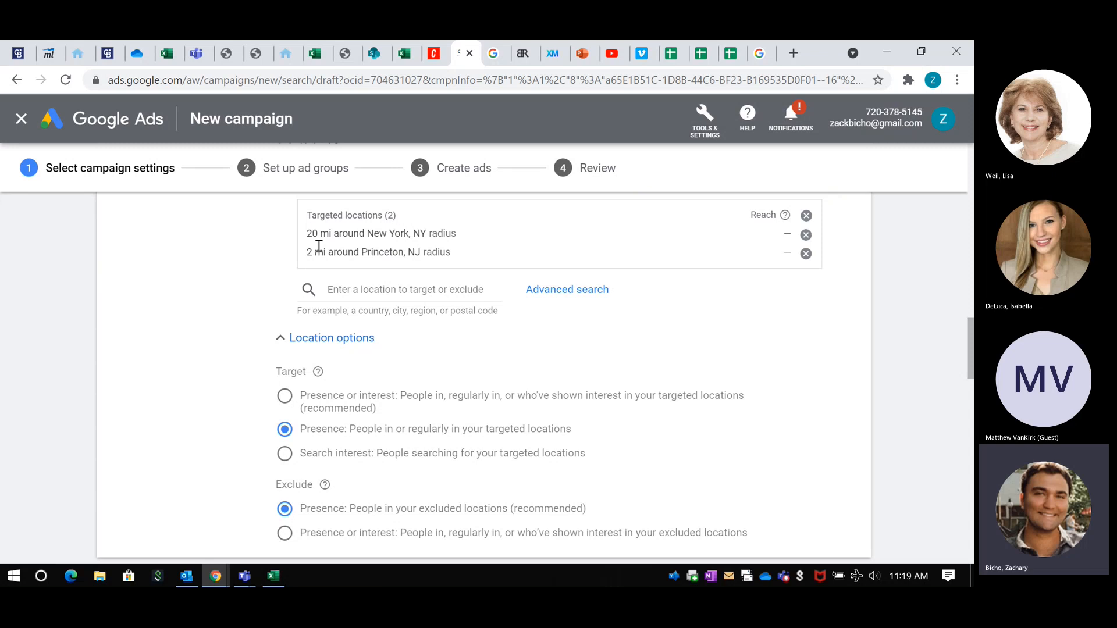
{"action": "scroll", "coordinate": [319, 245], "scroll_direction": "down", "scroll_amount": 2}
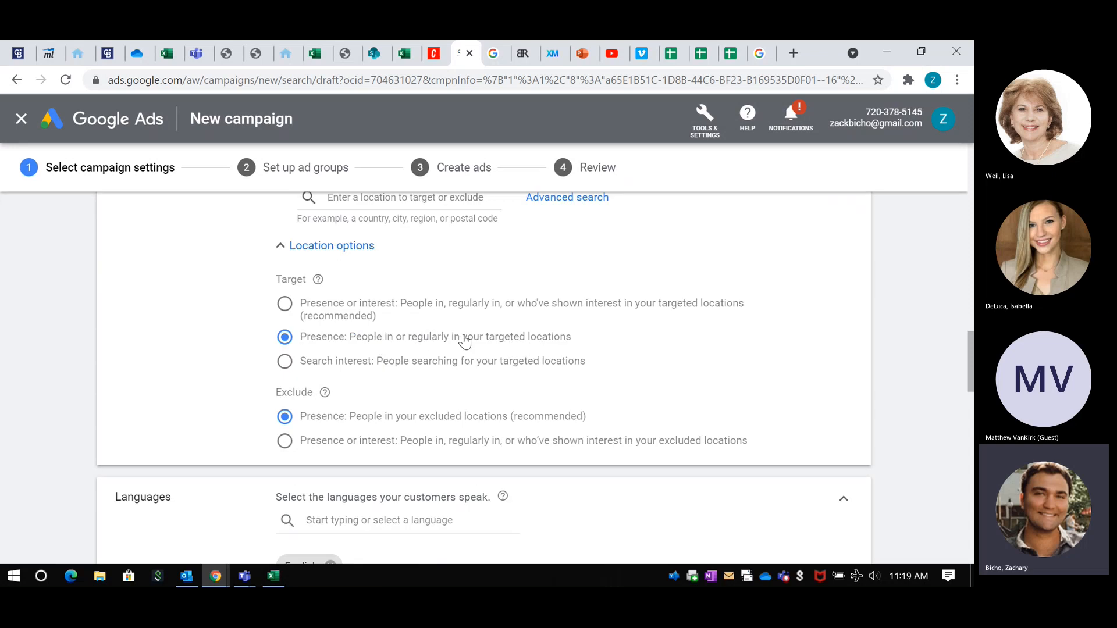
{"action": "left_click_drag", "start_coordinate": [464, 340], "coordinate": [499, 286]}
{"action": "left_click", "coordinate": [474, 279]}
{"action": "scroll", "coordinate": [473, 288], "scroll_direction": "up", "scroll_amount": 2}
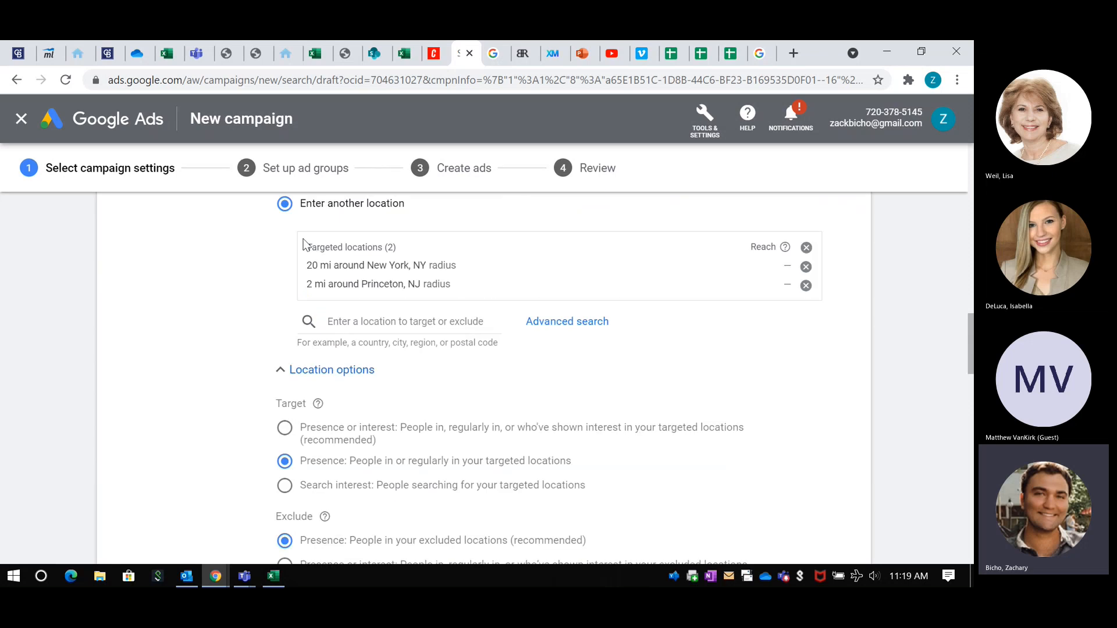
{"action": "scroll", "coordinate": [376, 300], "scroll_direction": "down", "scroll_amount": 3}
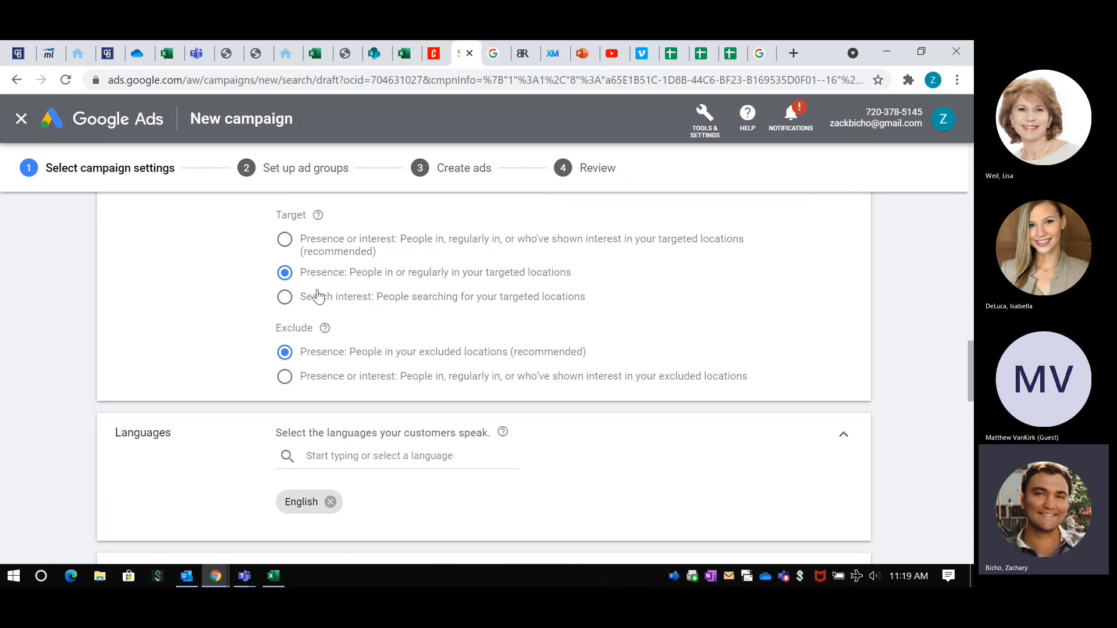
{"action": "scroll", "coordinate": [318, 297], "scroll_direction": "up", "scroll_amount": 2}
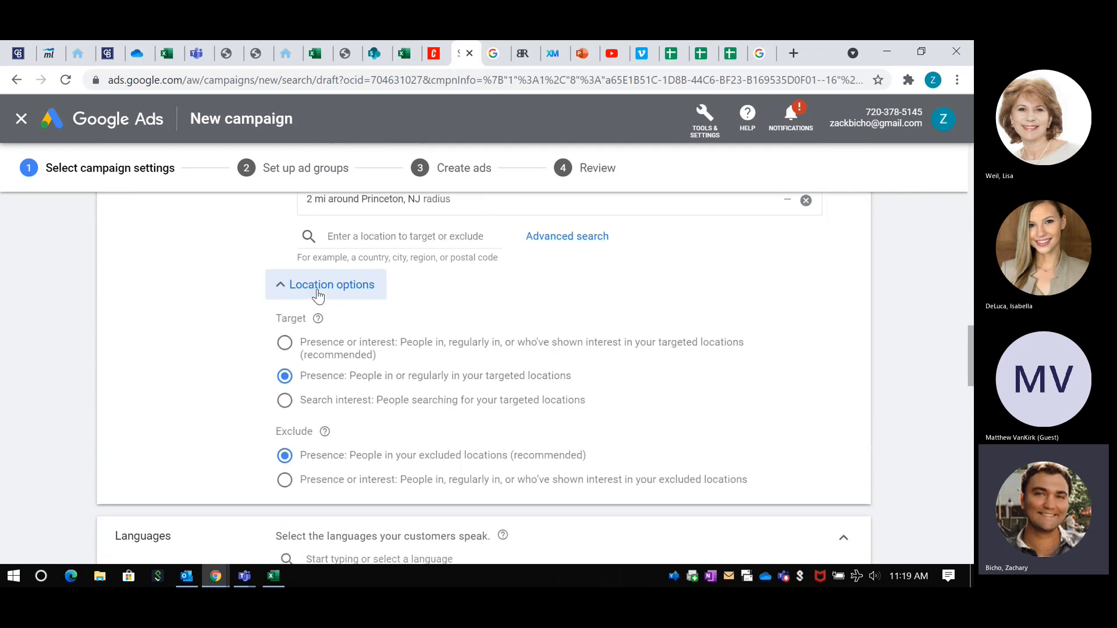
{"action": "left_click", "coordinate": [284, 407]}
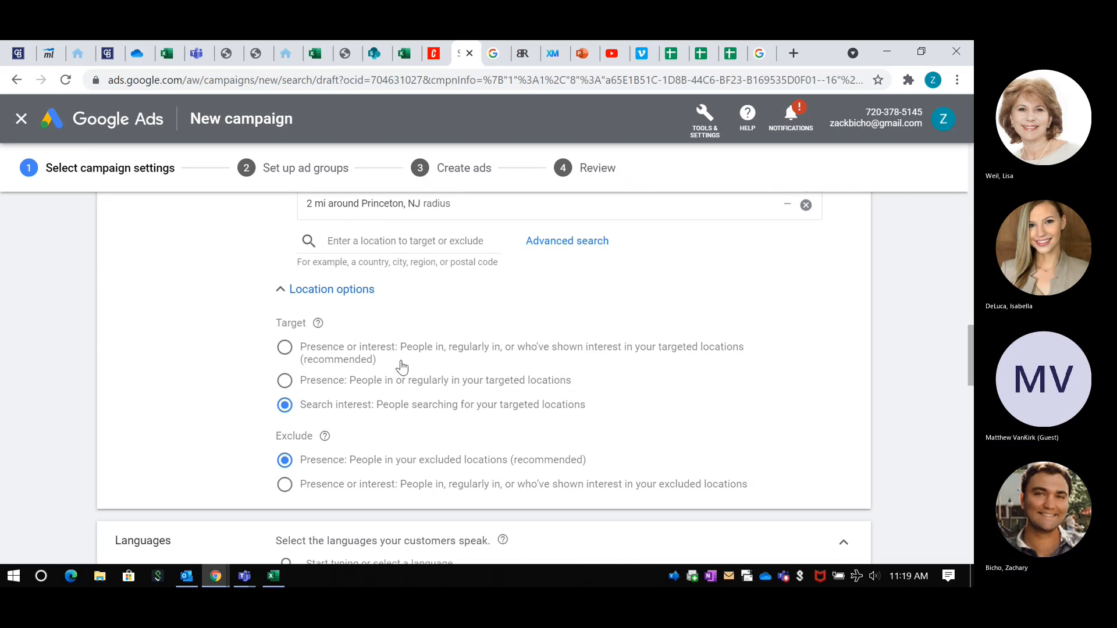
Step: Set the target option to Presence or interest: people in, regularly in, or who've shown interest in the targeted locations
{"action": "scroll", "coordinate": [430, 459], "scroll_direction": "up", "scroll_amount": 1}
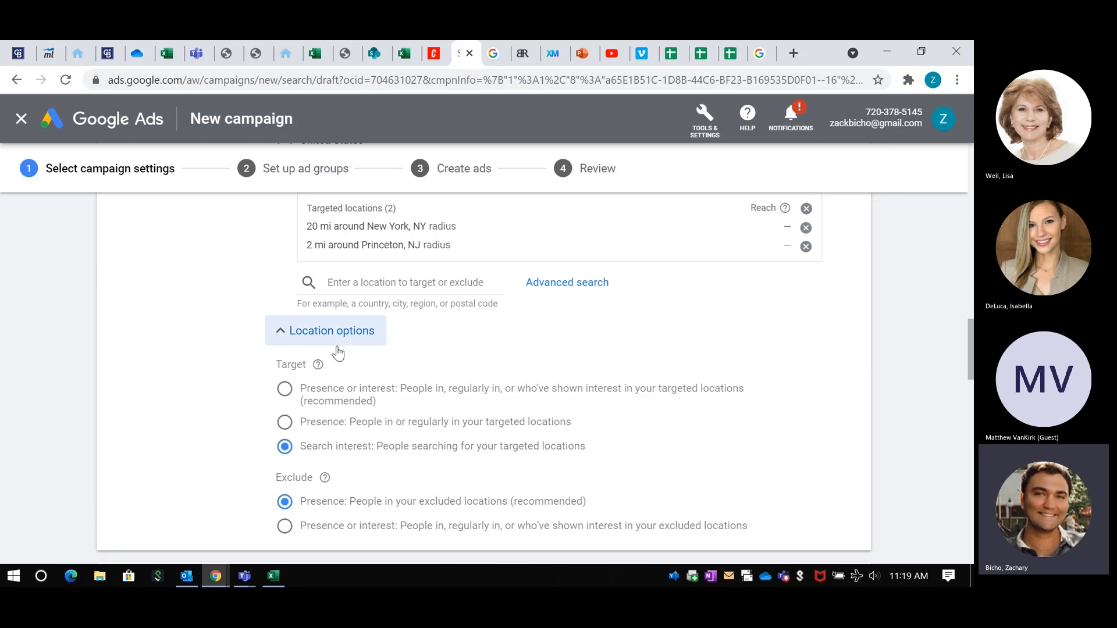
{"action": "scroll", "coordinate": [337, 348], "scroll_direction": "down", "scroll_amount": 1}
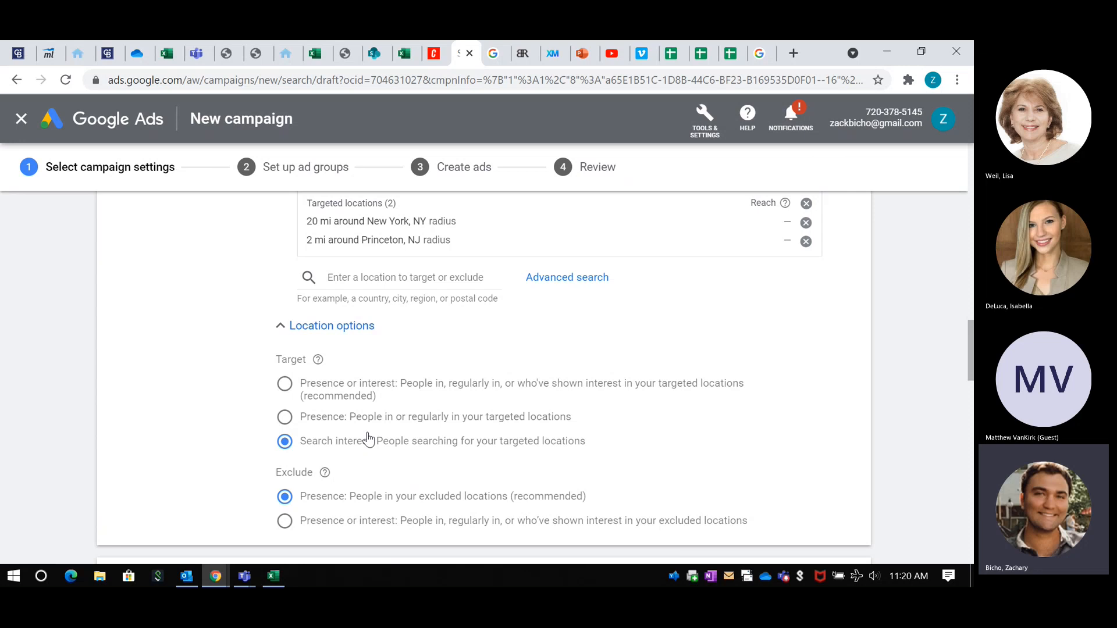
{"action": "left_click", "coordinate": [285, 418]}
{"action": "left_click", "coordinate": [287, 387]}
{"action": "scroll", "coordinate": [342, 396], "scroll_direction": "down", "scroll_amount": 1}
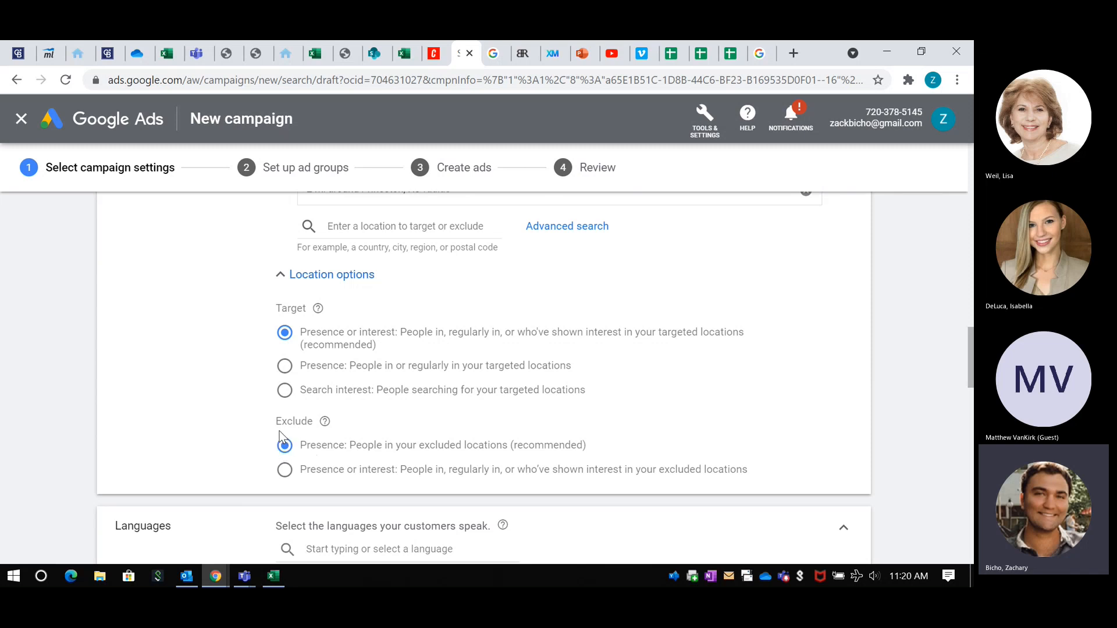
{"action": "scroll", "coordinate": [280, 436], "scroll_direction": "up", "scroll_amount": 2}
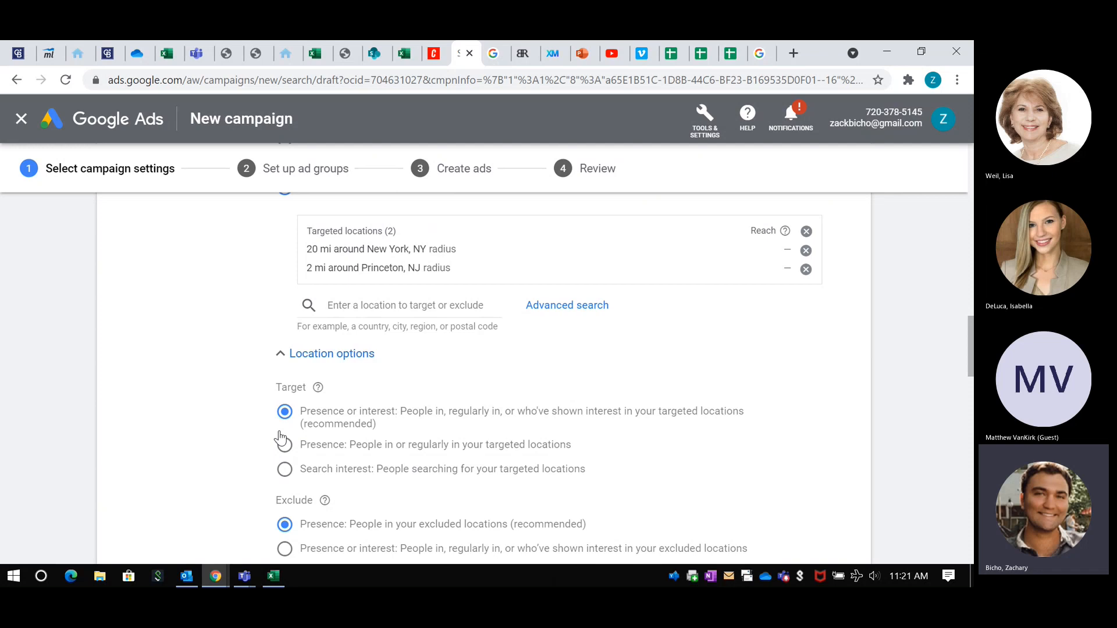
{"action": "scroll", "coordinate": [280, 438], "scroll_direction": "down", "scroll_amount": 1}
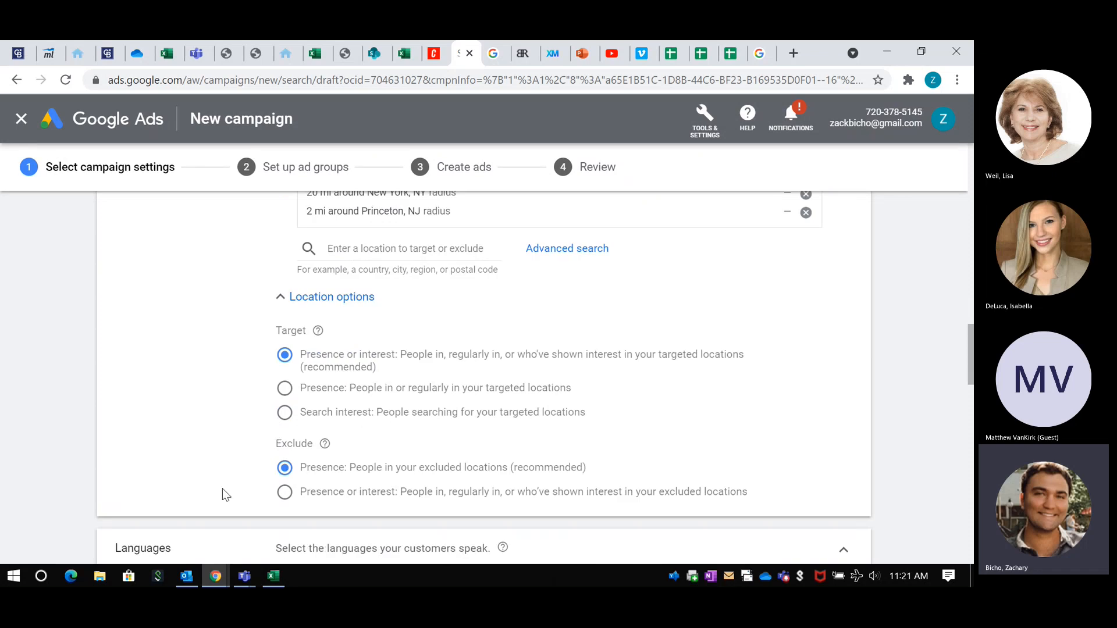
Step: View the Google search results for homes for sale in millstone, and return to the campaign draft
{"action": "scroll", "coordinate": [226, 495], "scroll_direction": "down", "scroll_amount": 5}
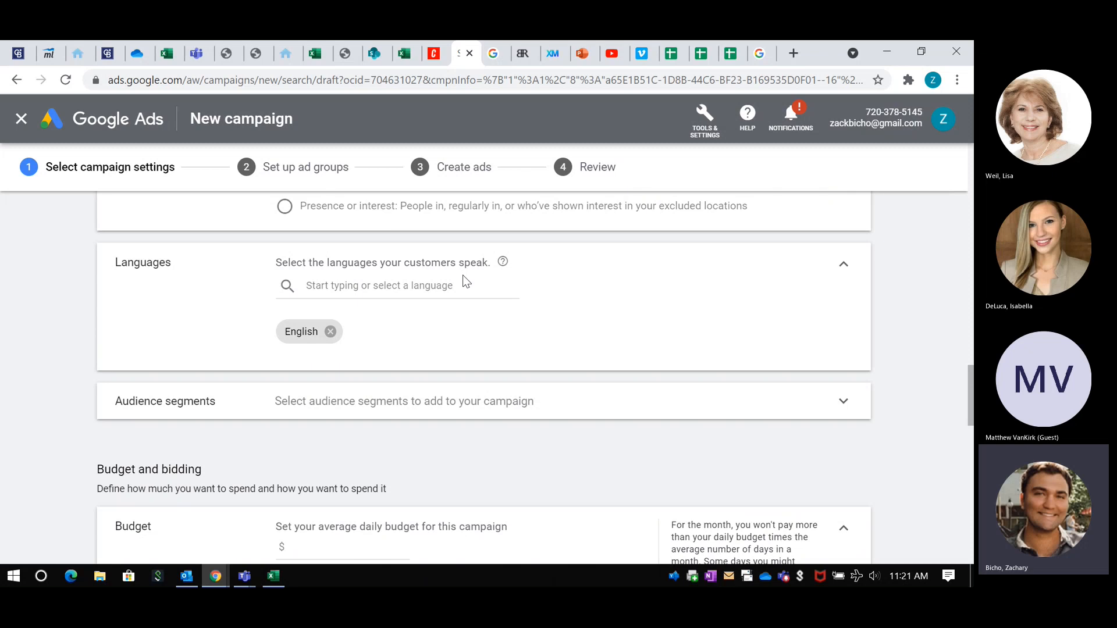
{"action": "left_click", "coordinate": [759, 50]}
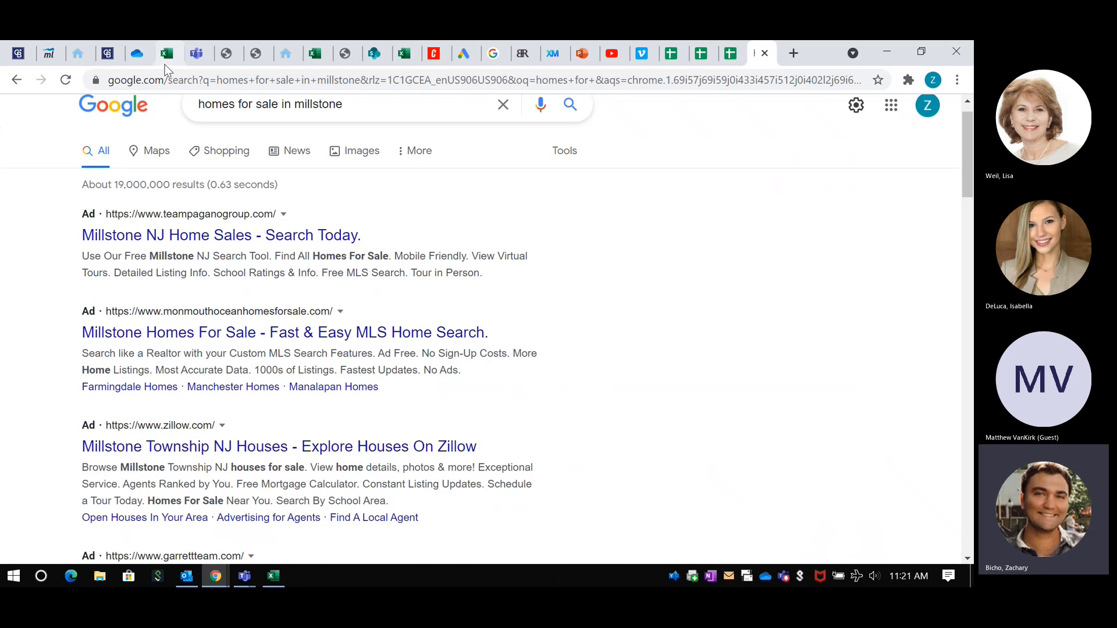
{"action": "left_click", "coordinate": [456, 53]}
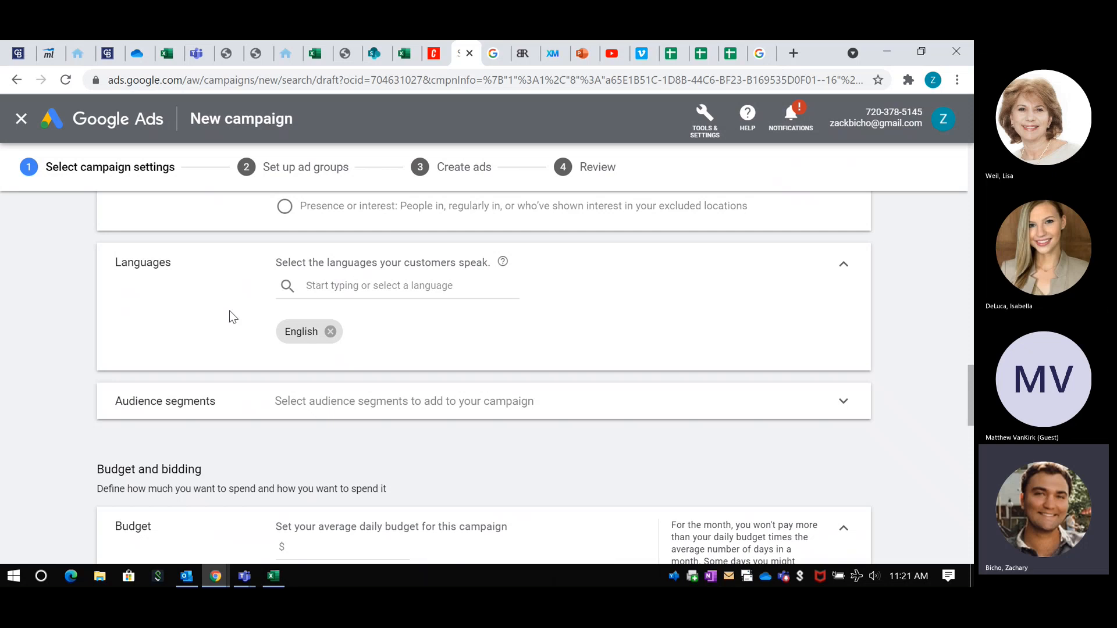
Step: Search the campaign's audience segments for "real estate" and add the Real Estate in-market segment
{"action": "scroll", "coordinate": [239, 304], "scroll_direction": "down", "scroll_amount": 3}
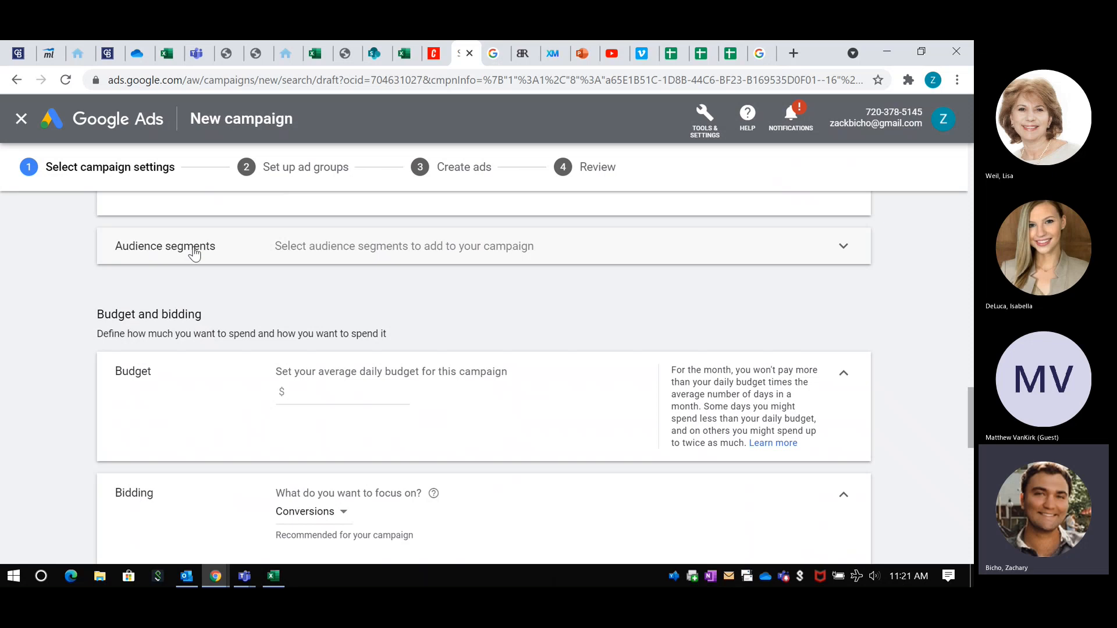
{"action": "left_click", "coordinate": [192, 250]}
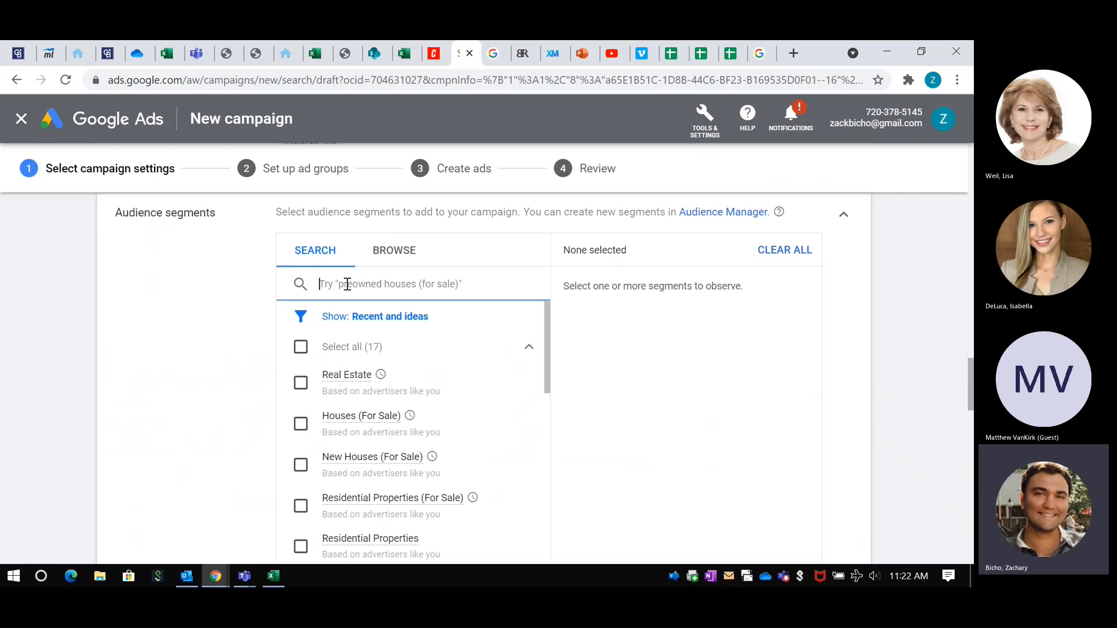
{"action": "type", "text": "real estate"}
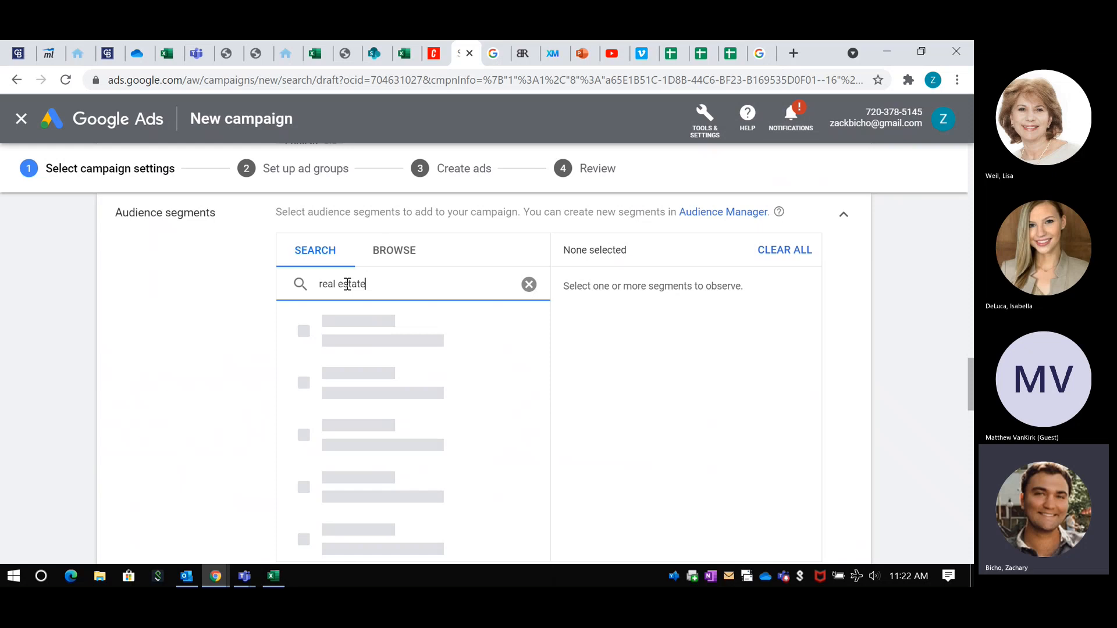
{"action": "scroll", "coordinate": [262, 293], "scroll_direction": "down", "scroll_amount": 1}
{"action": "scroll", "coordinate": [260, 293], "scroll_direction": "down", "scroll_amount": 1}
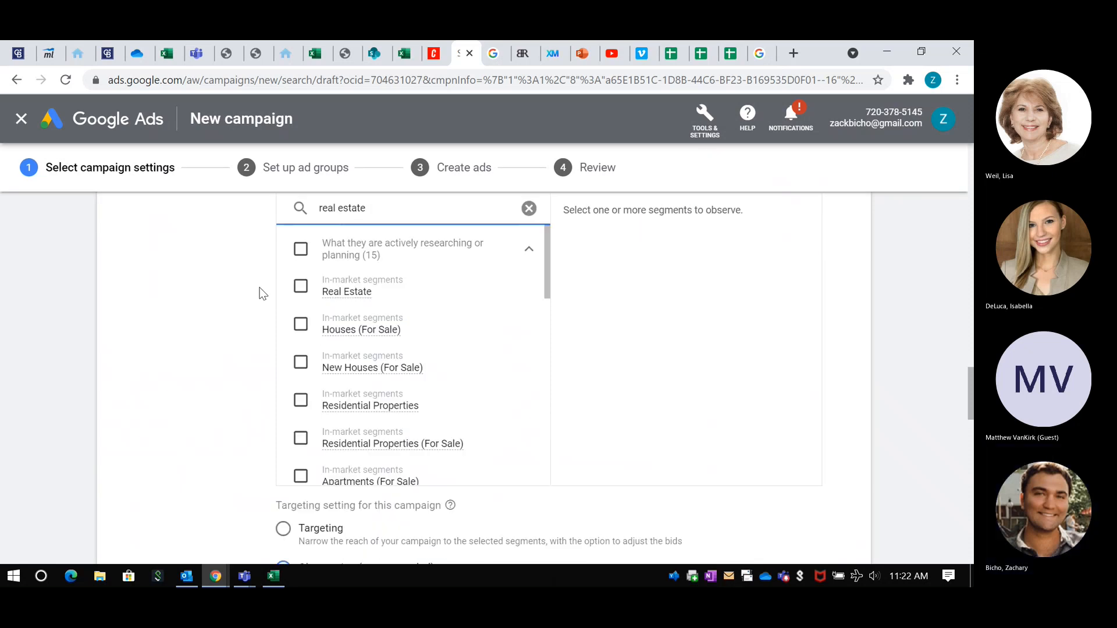
{"action": "scroll", "coordinate": [259, 294], "scroll_direction": "up", "scroll_amount": 1}
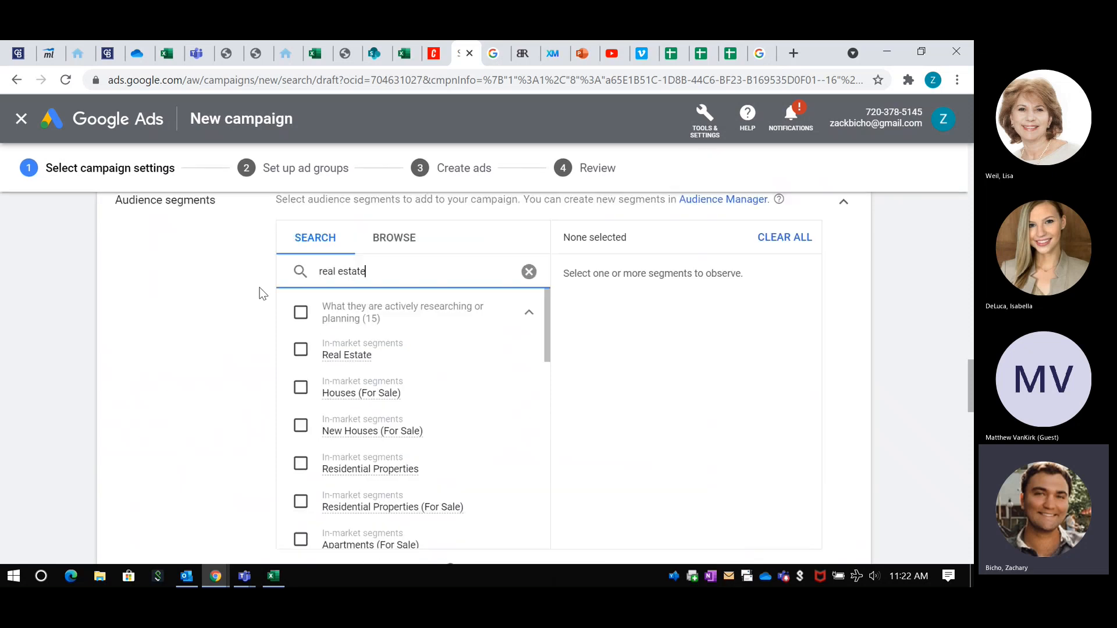
{"action": "left_click", "coordinate": [302, 350]}
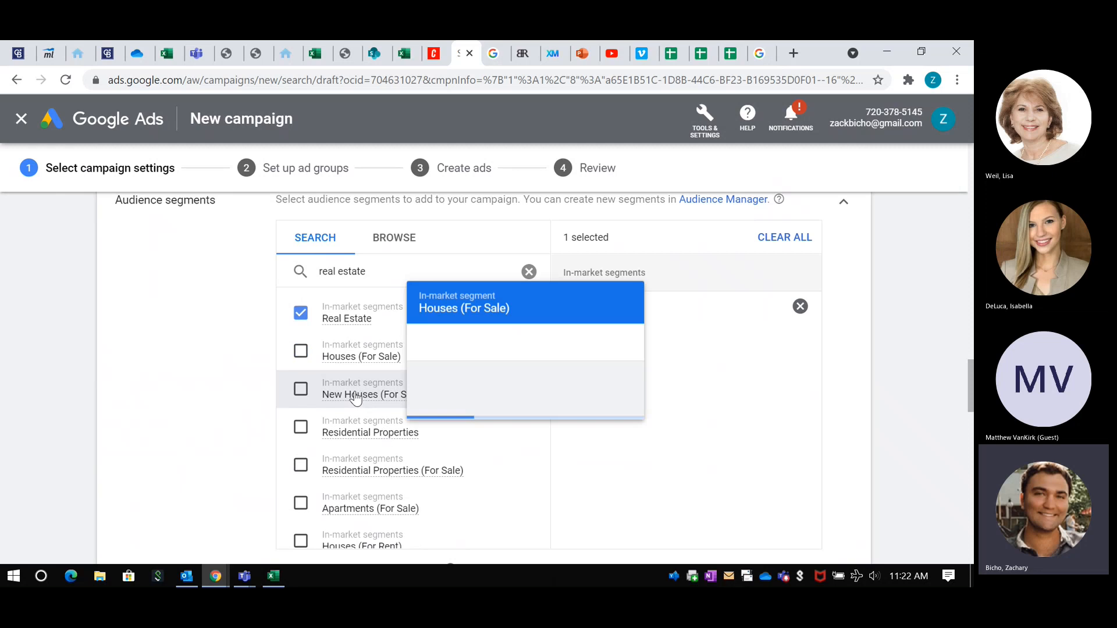
Step: Examine the description and weekly impression estimate of the Real Estate in-market segment
{"action": "scroll", "coordinate": [303, 428], "scroll_direction": "down", "scroll_amount": 1}
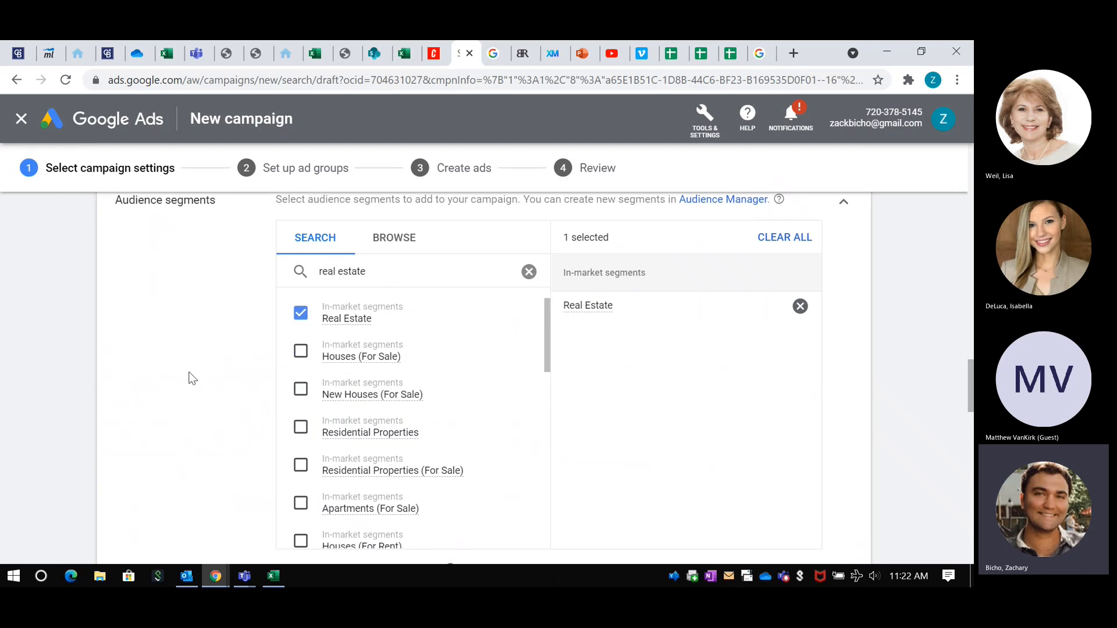
{"action": "scroll", "coordinate": [187, 376], "scroll_direction": "up", "scroll_amount": 1}
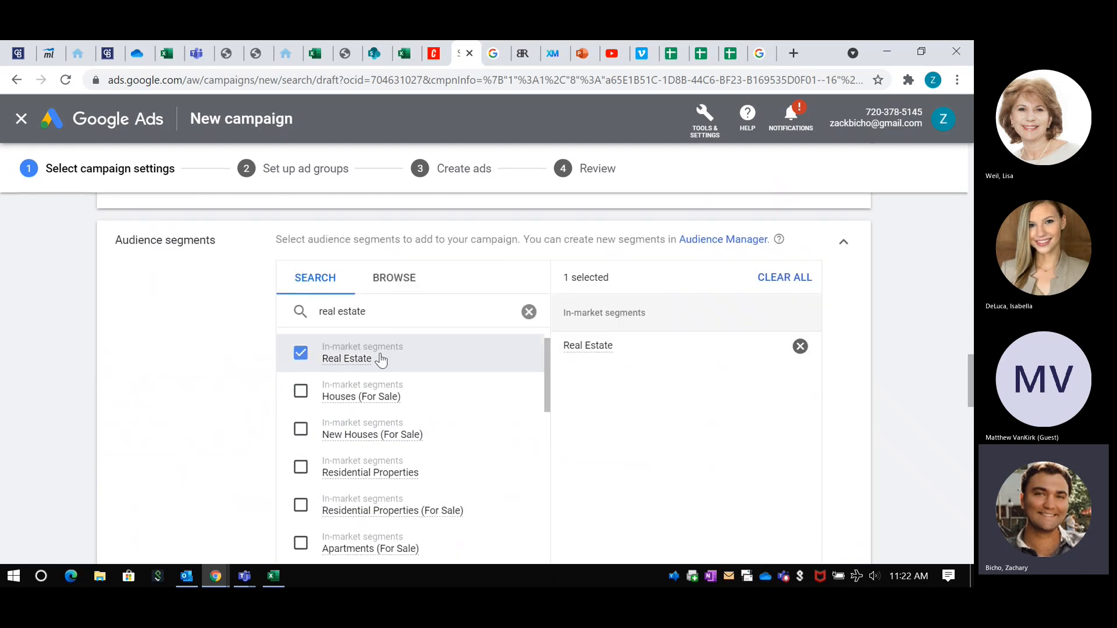
{"action": "mouse_move", "coordinate": [336, 364]}
{"action": "mouse_move", "coordinate": [374, 342]}
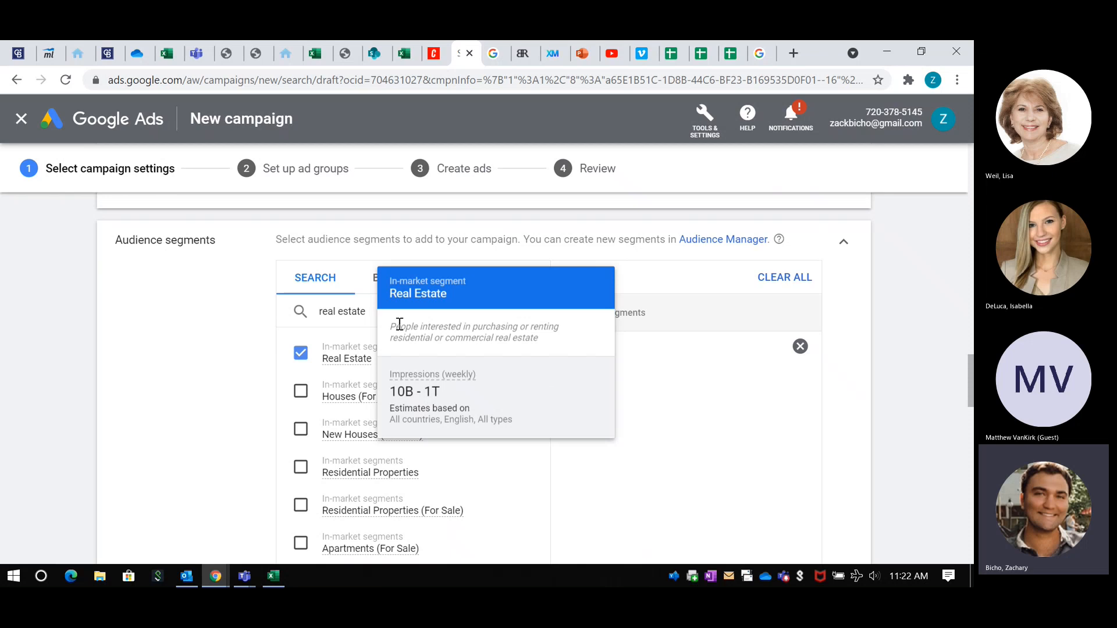
{"action": "scroll", "coordinate": [176, 331], "scroll_direction": "down", "scroll_amount": 1}
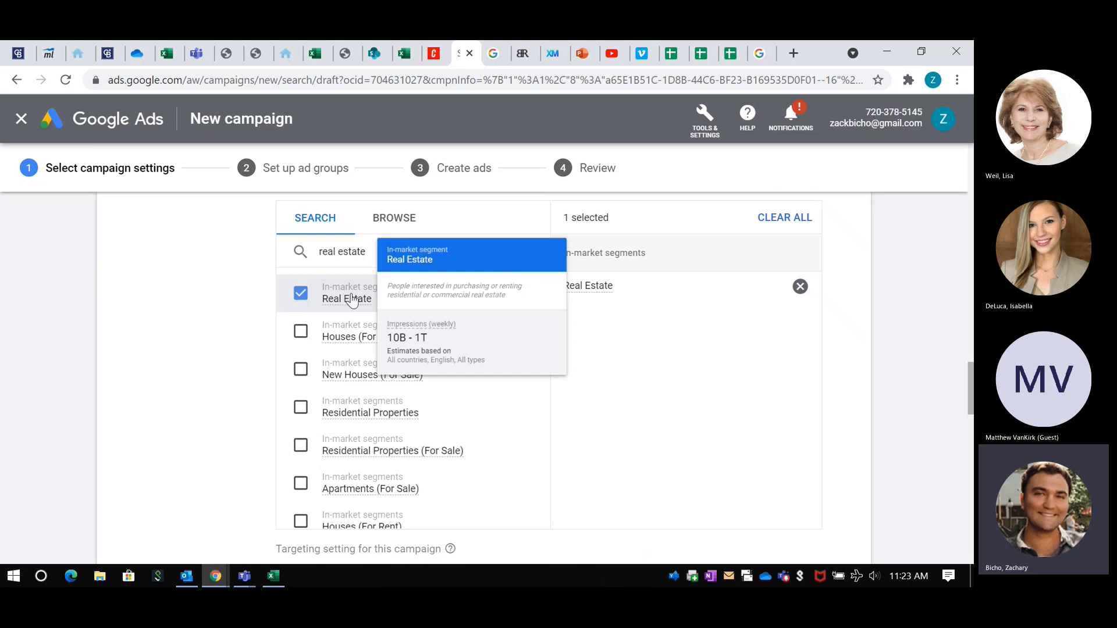
{"action": "mouse_move", "coordinate": [336, 300]}
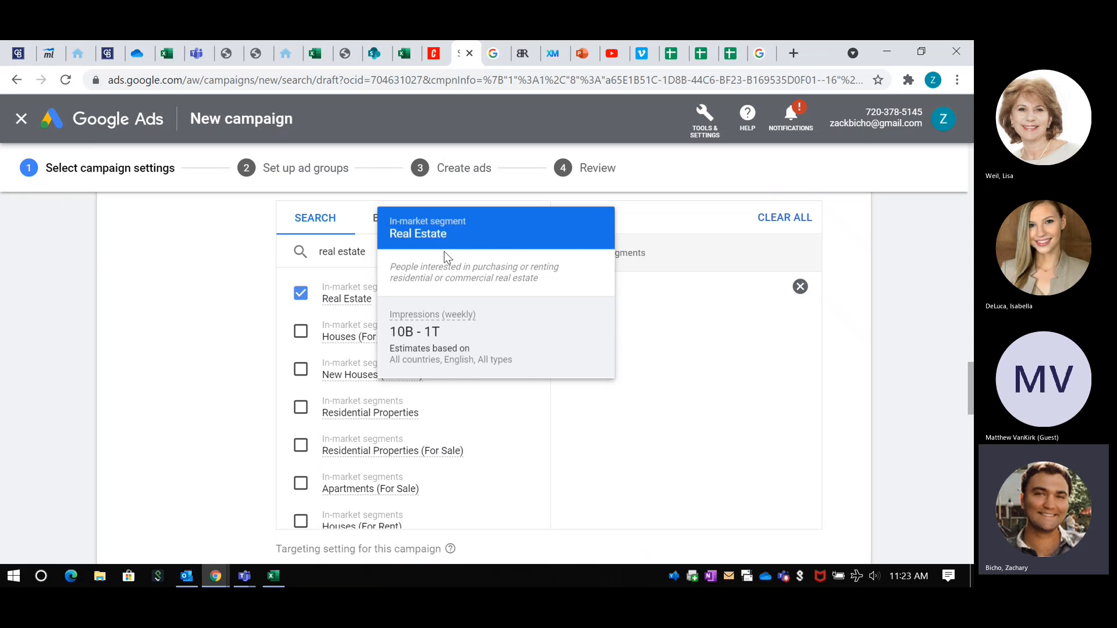
{"action": "scroll", "coordinate": [209, 289], "scroll_direction": "down", "scroll_amount": 1}
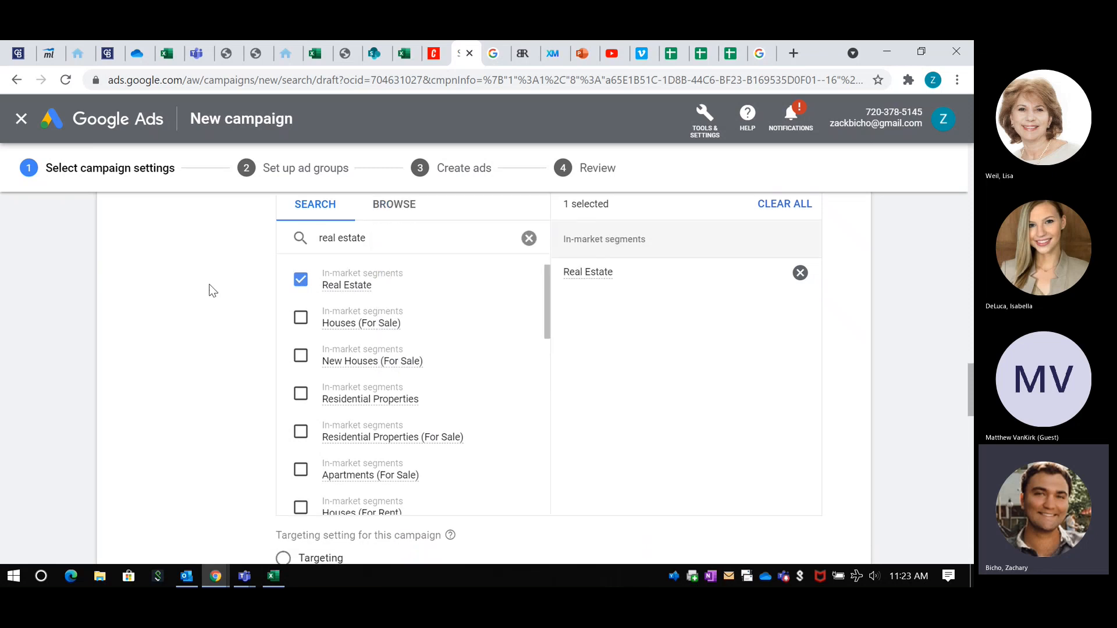
Step: Add the in-market segments Houses (For Sale), New Houses (For Sale) and Residential Properties (For Sale) to the campaign
{"action": "scroll", "coordinate": [401, 337], "scroll_direction": "down", "scroll_amount": 1}
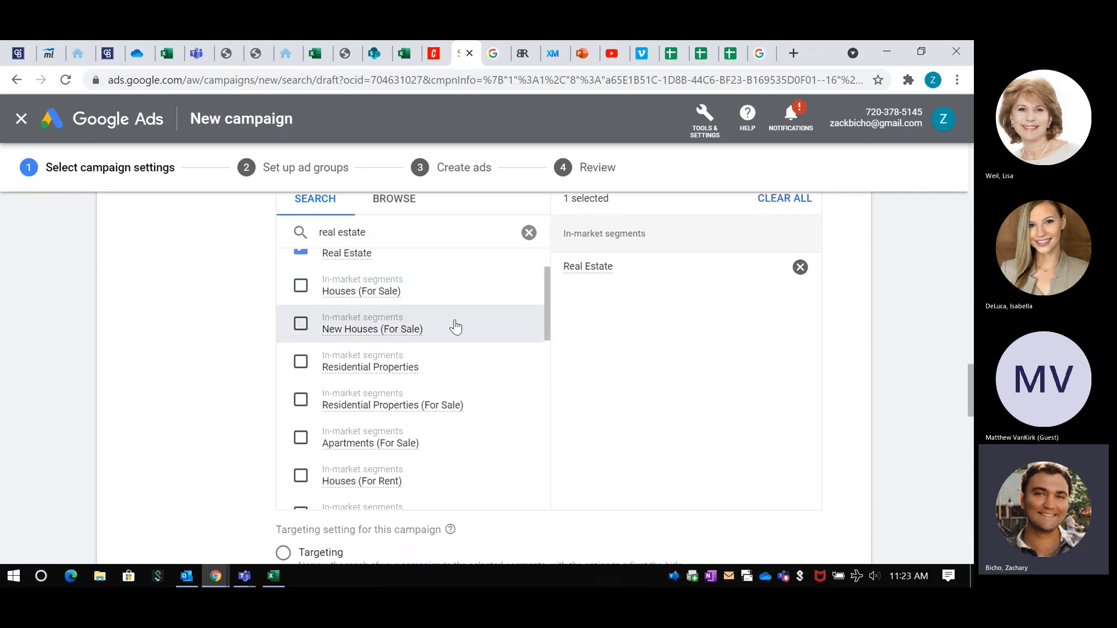
{"action": "left_click", "coordinate": [301, 286]}
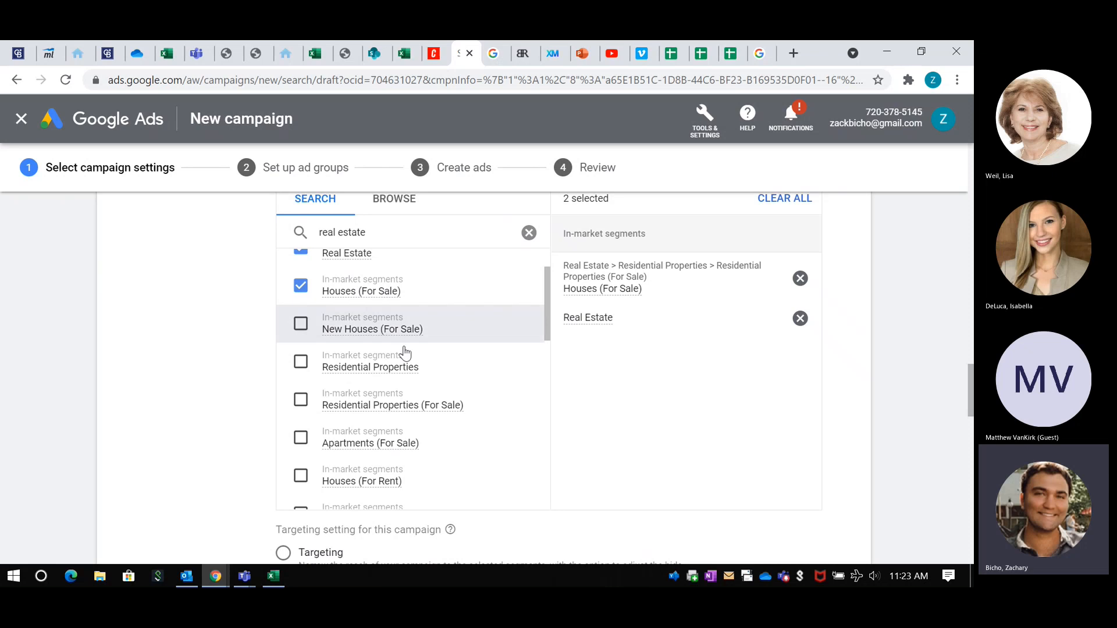
{"action": "scroll", "coordinate": [410, 353], "scroll_direction": "down", "scroll_amount": 1}
{"action": "left_click", "coordinate": [301, 307]}
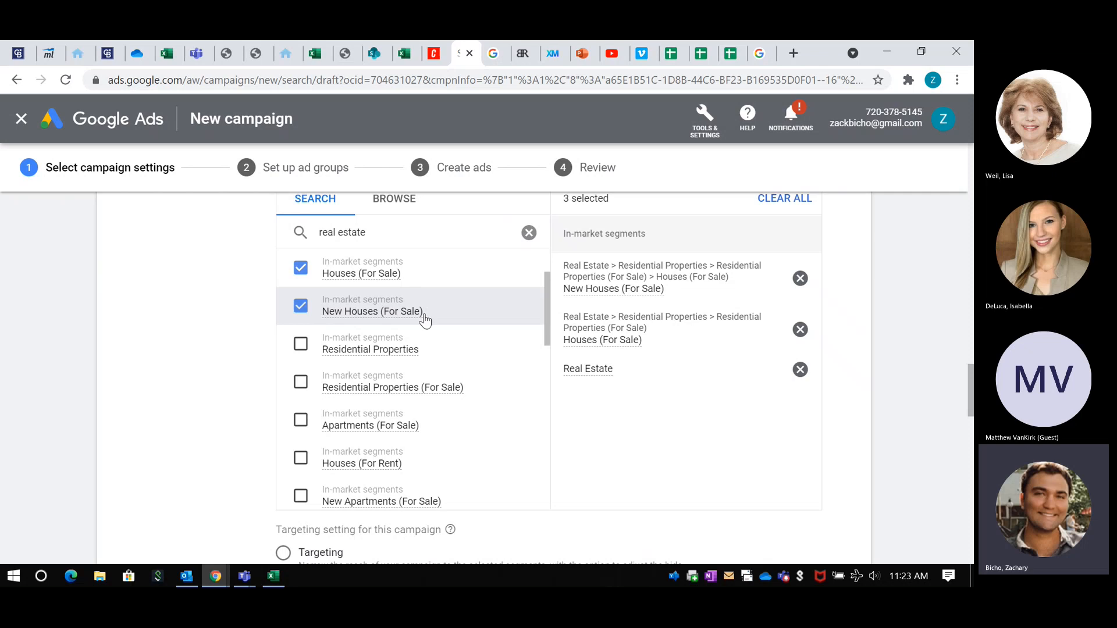
{"action": "scroll", "coordinate": [368, 341], "scroll_direction": "down", "scroll_amount": 2}
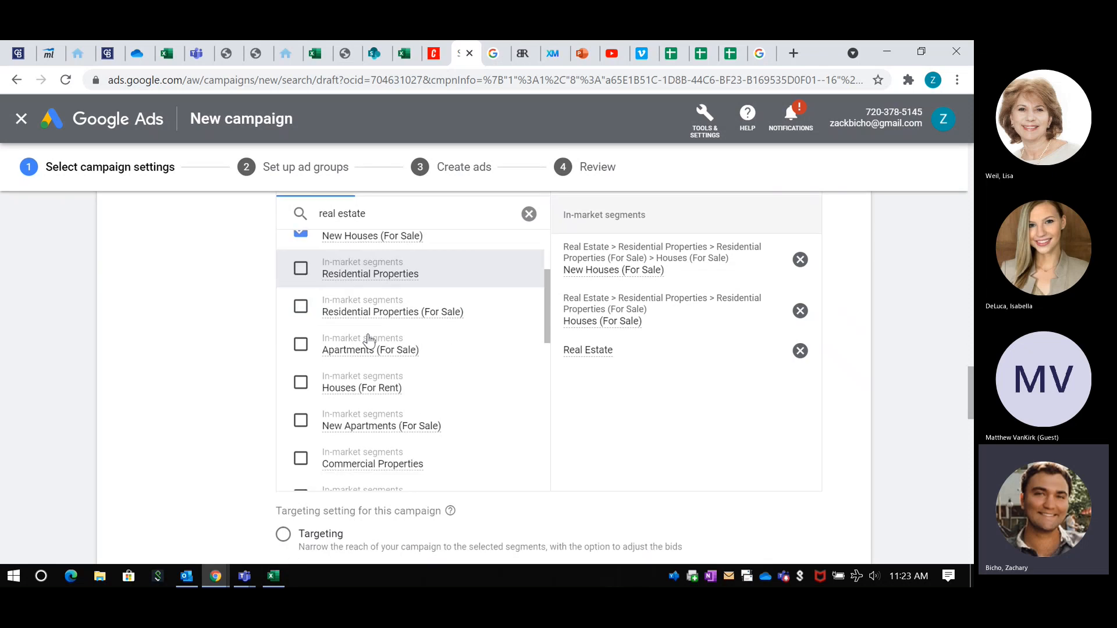
{"action": "left_click", "coordinate": [300, 314]}
Step: Add the in-market segments Apartments (For Sale) and New Apartments (For Sale) to the selected audiences
{"action": "scroll", "coordinate": [378, 329], "scroll_direction": "down", "scroll_amount": 1}
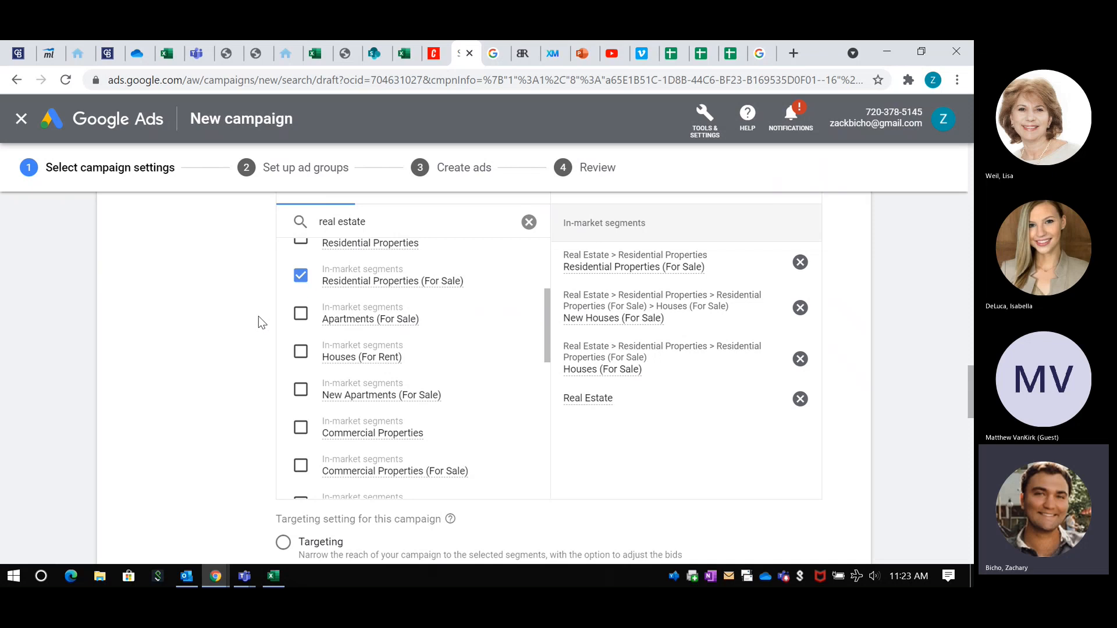
{"action": "left_click", "coordinate": [300, 312]}
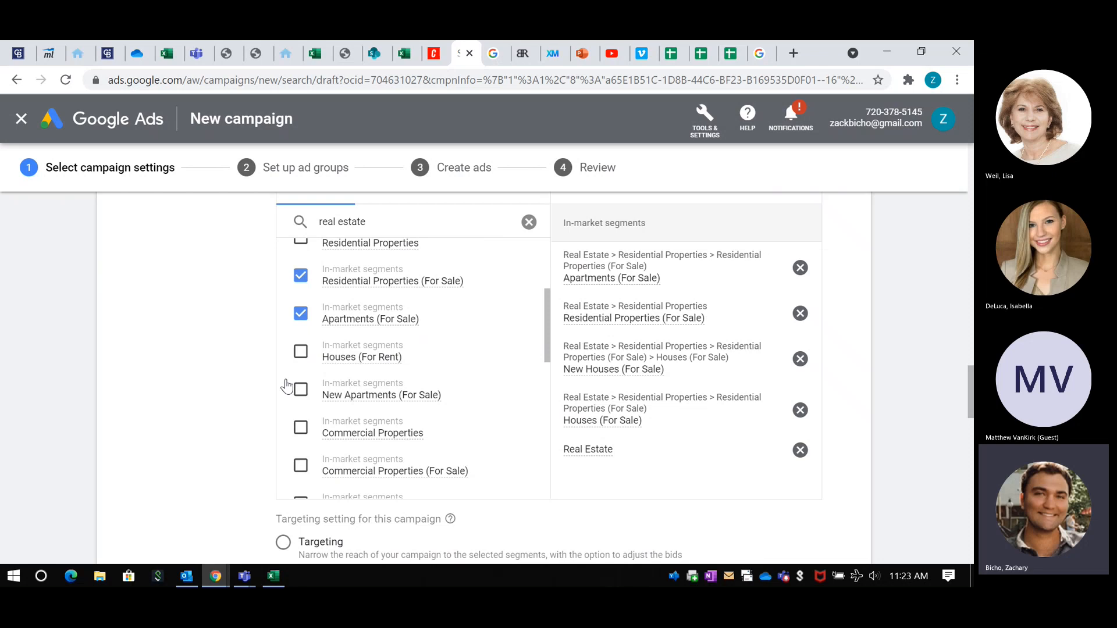
{"action": "scroll", "coordinate": [500, 363], "scroll_direction": "down", "scroll_amount": 2}
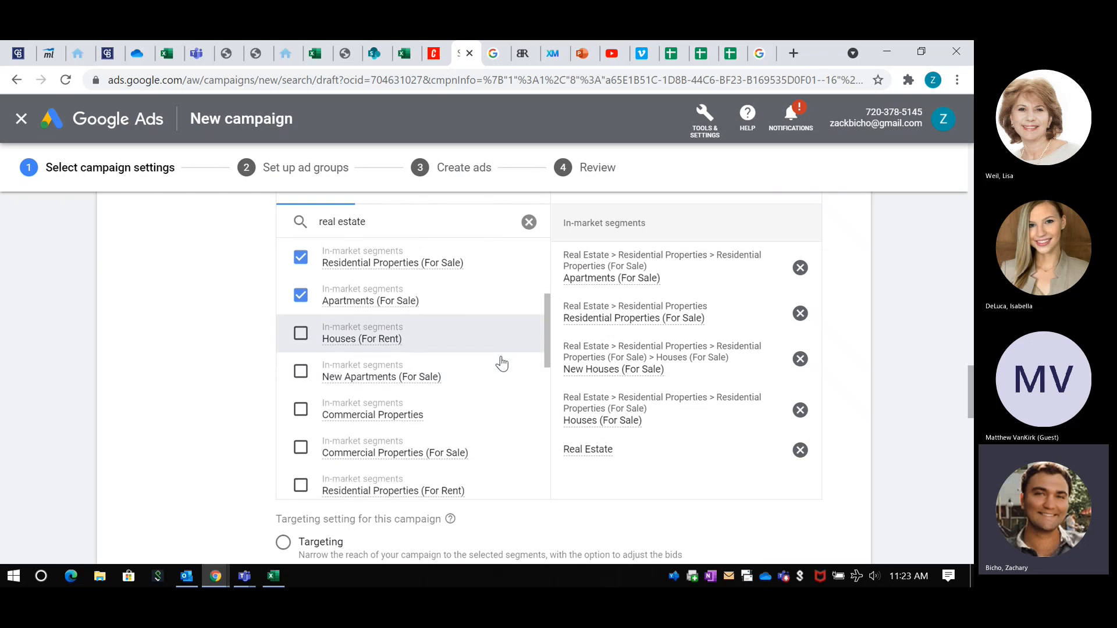
{"action": "left_click", "coordinate": [299, 342]}
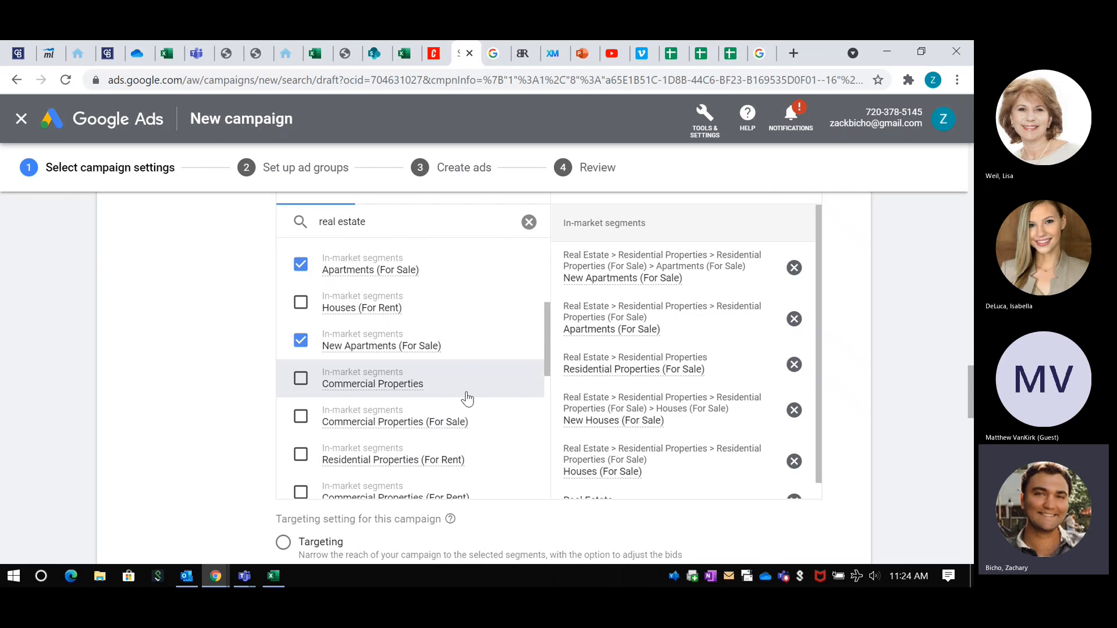
Step: Add the Homeowners detailed demographics segment from the real estate results to the selected audiences
{"action": "scroll", "coordinate": [467, 395], "scroll_direction": "down", "scroll_amount": 1}
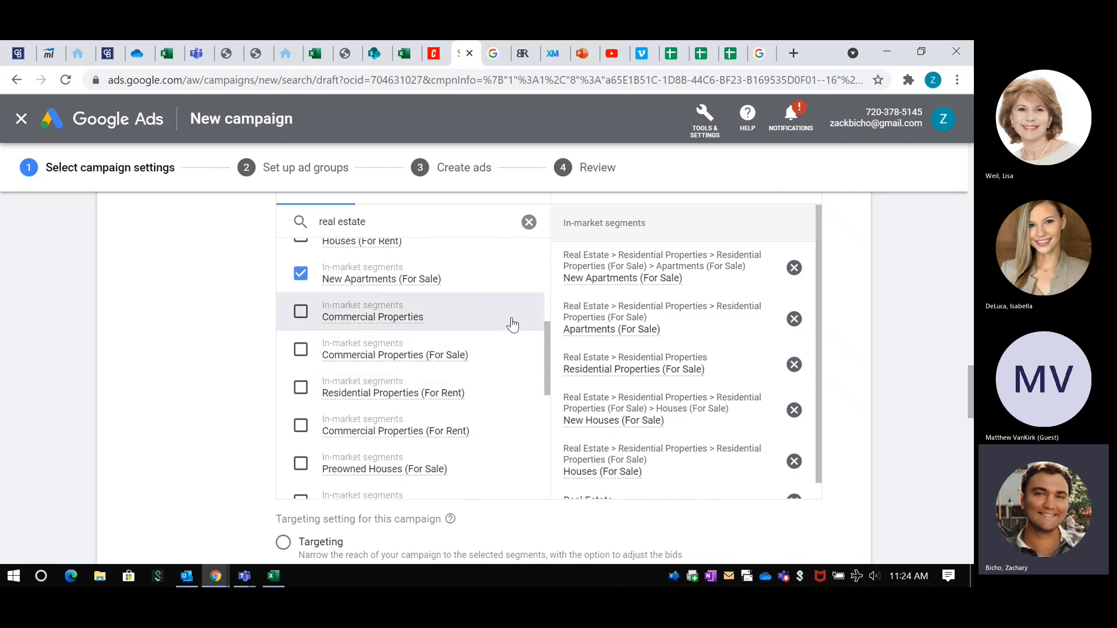
{"action": "scroll", "coordinate": [509, 324], "scroll_direction": "down", "scroll_amount": 1}
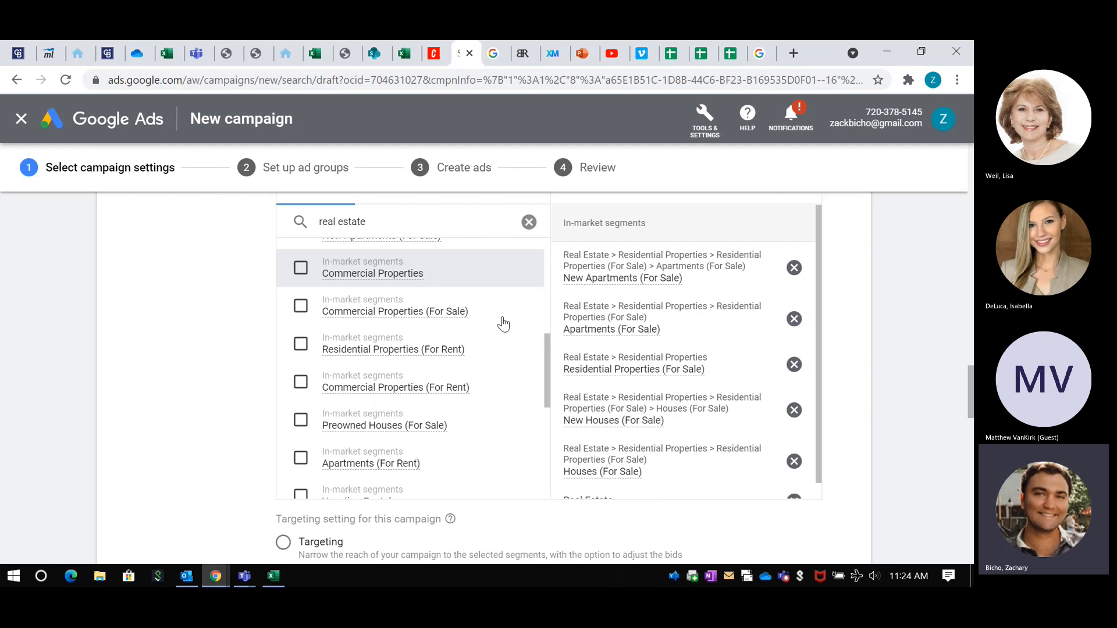
{"action": "scroll", "coordinate": [469, 354], "scroll_direction": "down", "scroll_amount": 3}
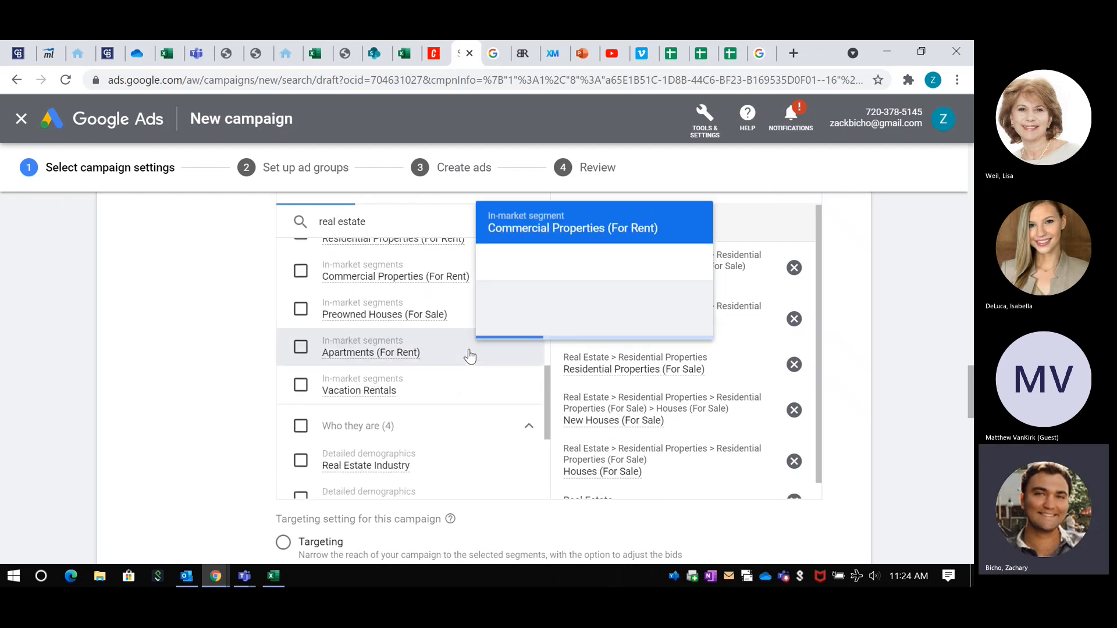
{"action": "scroll", "coordinate": [470, 356], "scroll_direction": "down", "scroll_amount": 4}
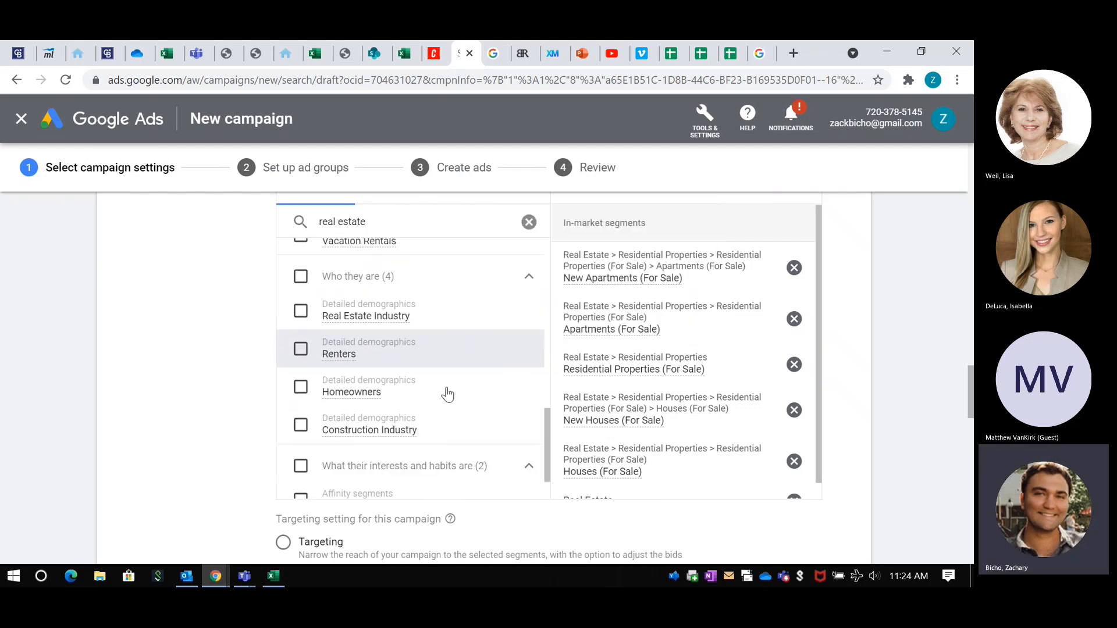
{"action": "left_click", "coordinate": [301, 380]}
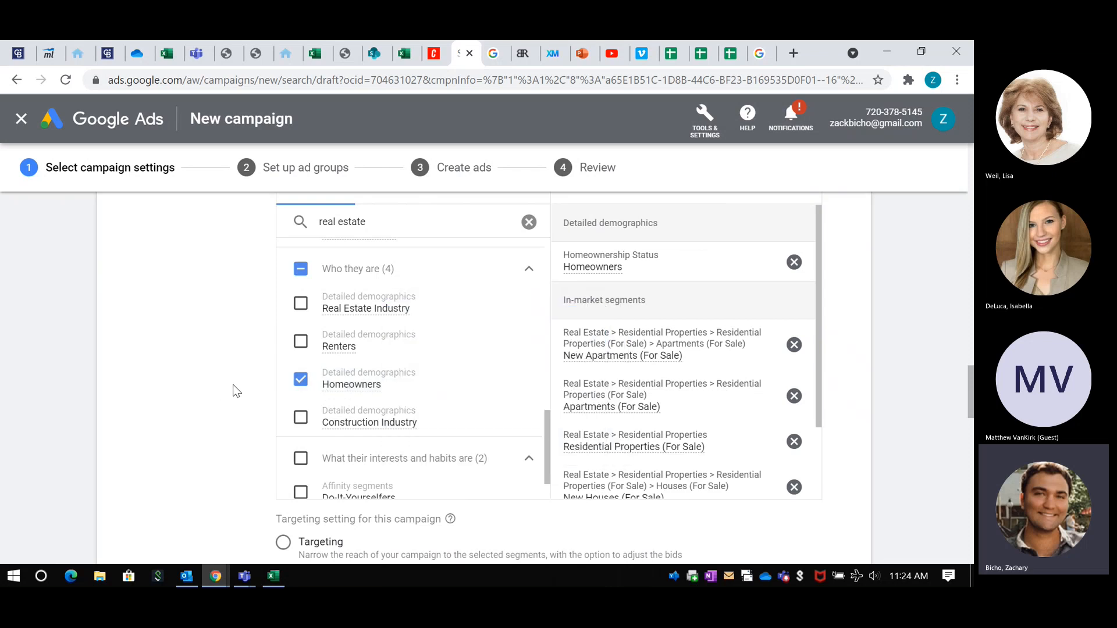
Step: Look over the browsable audience segment categories, and return to the real estate search results to review the selections and the campaign's targeting setting
{"action": "scroll", "coordinate": [335, 392], "scroll_direction": "down", "scroll_amount": 2}
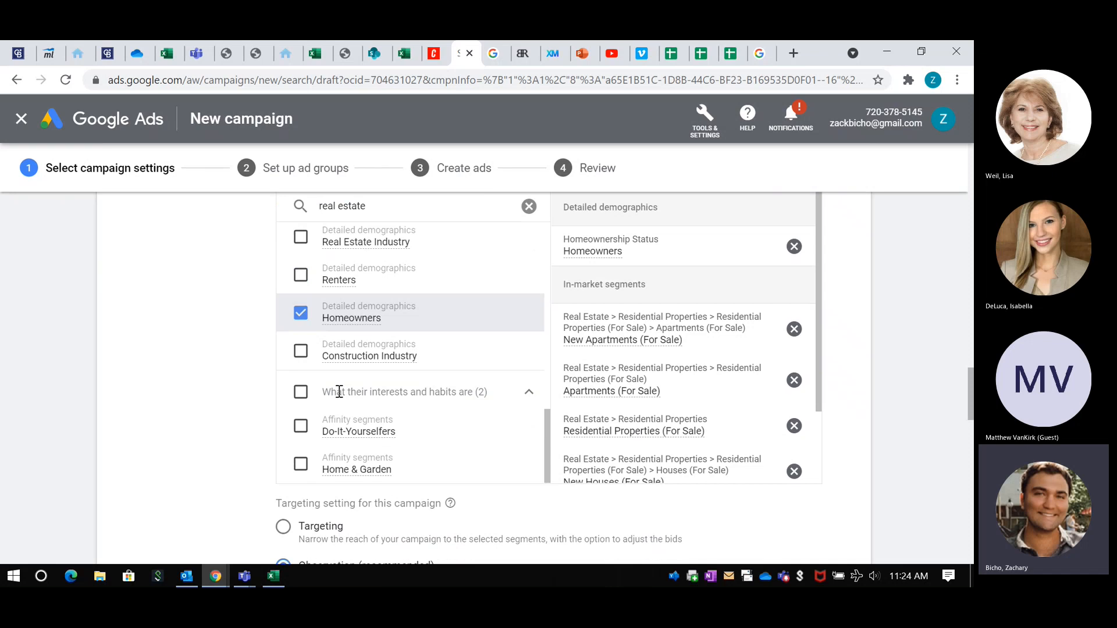
{"action": "scroll", "coordinate": [254, 382], "scroll_direction": "up", "scroll_amount": 1}
{"action": "scroll", "coordinate": [244, 383], "scroll_direction": "up", "scroll_amount": 1}
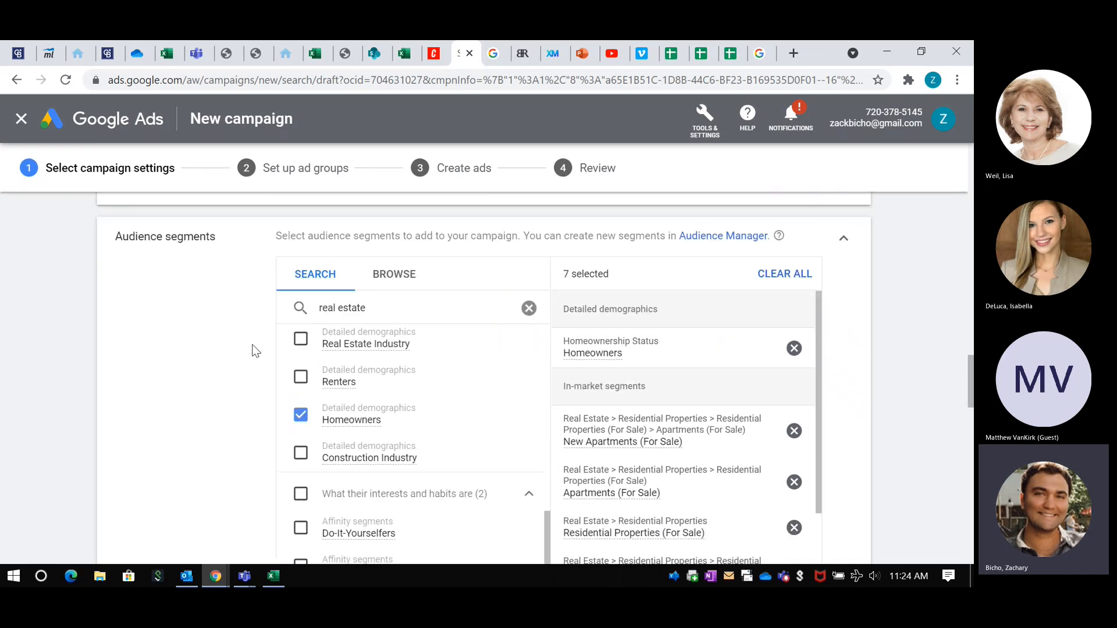
{"action": "left_click", "coordinate": [401, 270]}
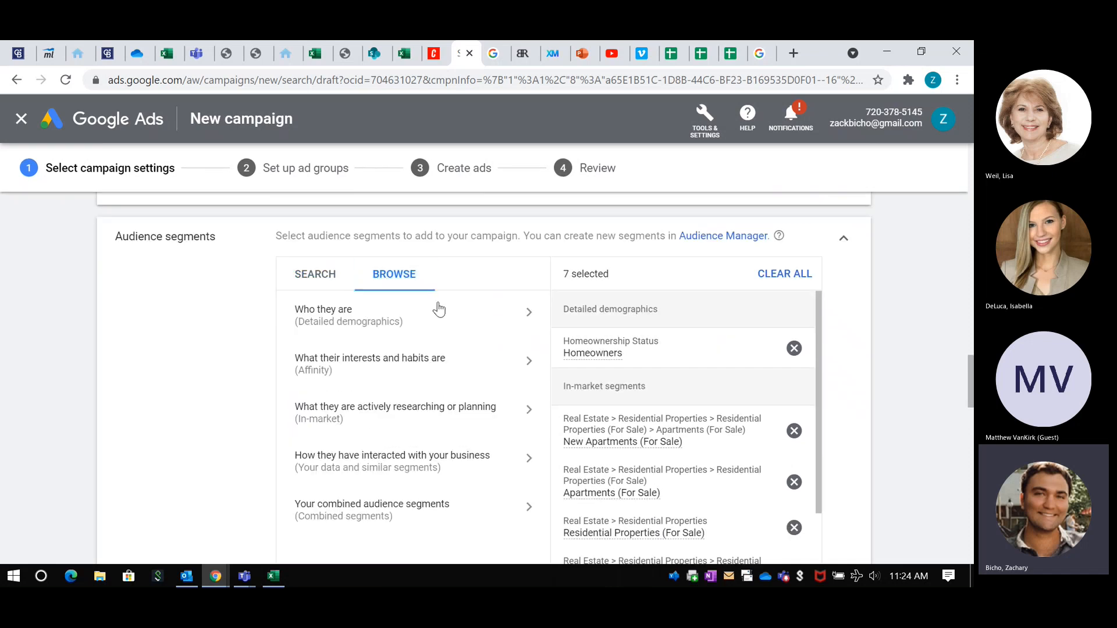
{"action": "scroll", "coordinate": [410, 333], "scroll_direction": "down", "scroll_amount": 1}
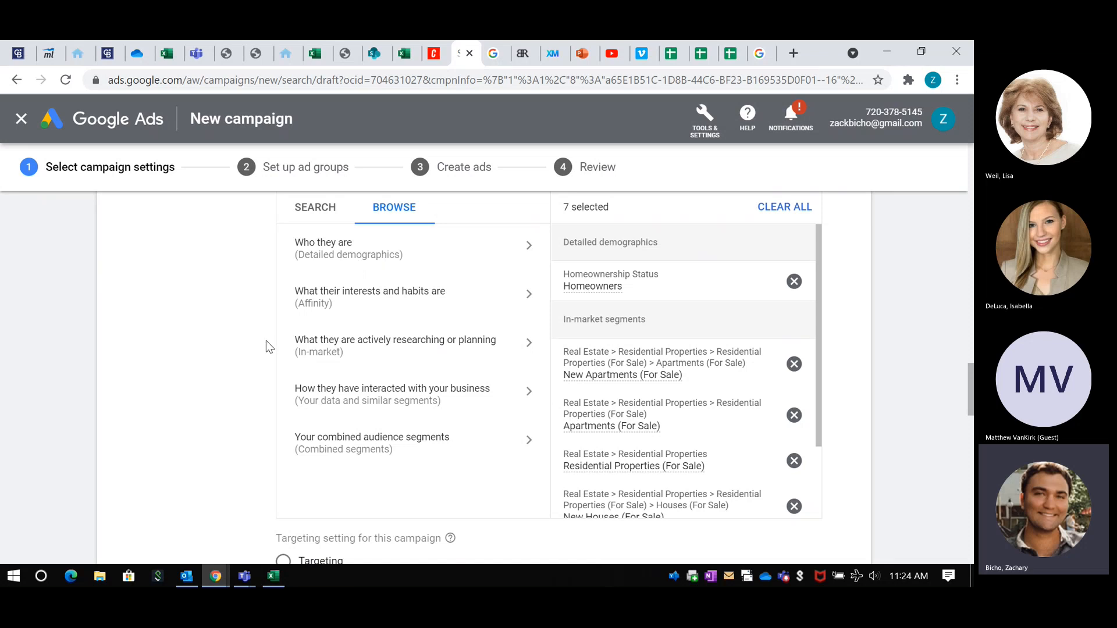
{"action": "scroll", "coordinate": [267, 340], "scroll_direction": "up", "scroll_amount": 1}
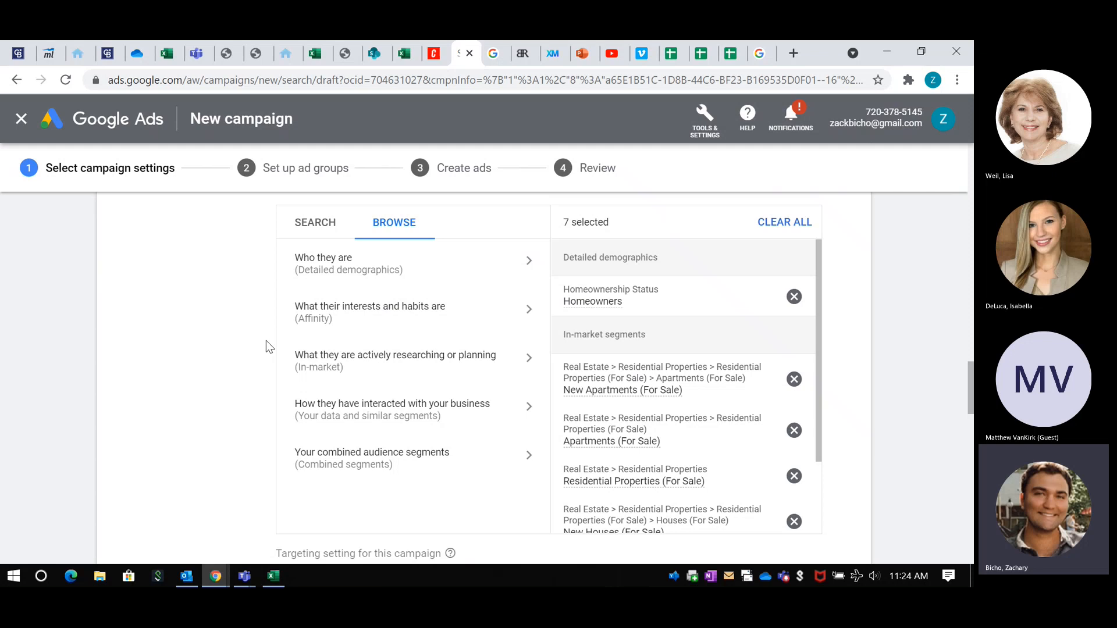
{"action": "left_click", "coordinate": [315, 223]}
{"action": "scroll", "coordinate": [448, 356], "scroll_direction": "up", "scroll_amount": 1}
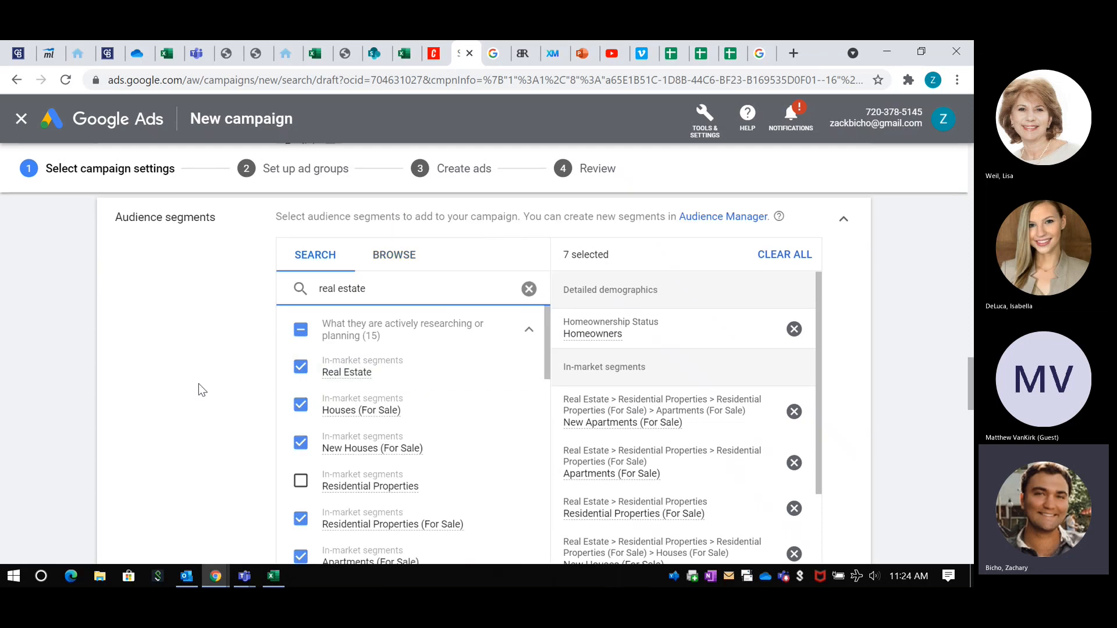
{"action": "scroll", "coordinate": [227, 371], "scroll_direction": "down", "scroll_amount": 3}
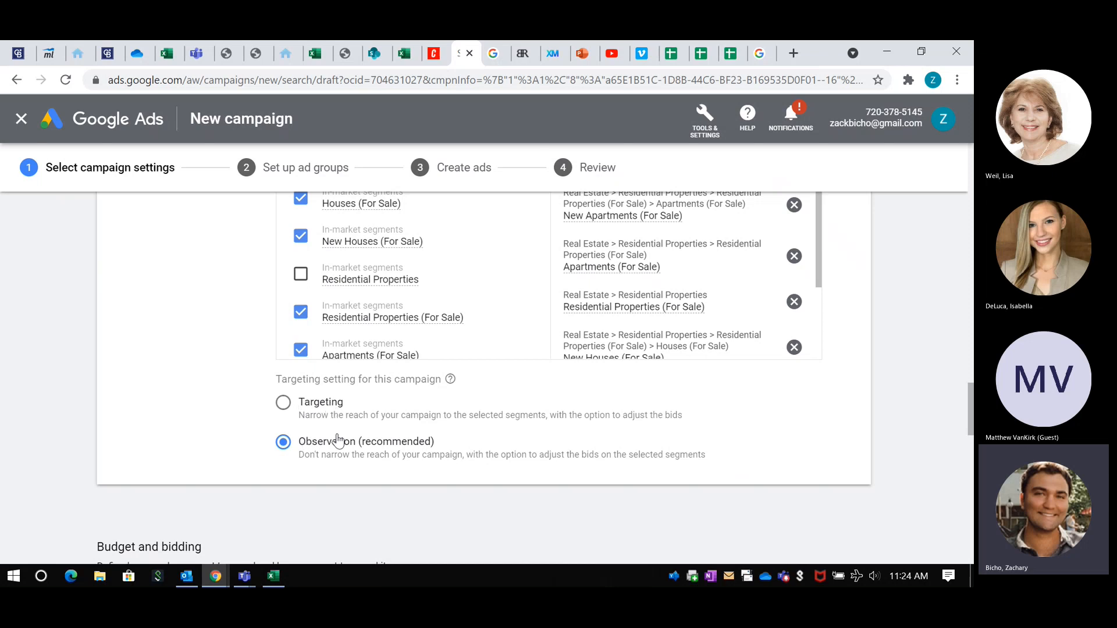
Step: Try the Targeting setting for the campaign's audience segments and review the selected in-market segments under it
{"action": "scroll", "coordinate": [337, 442], "scroll_direction": "down", "scroll_amount": 1}
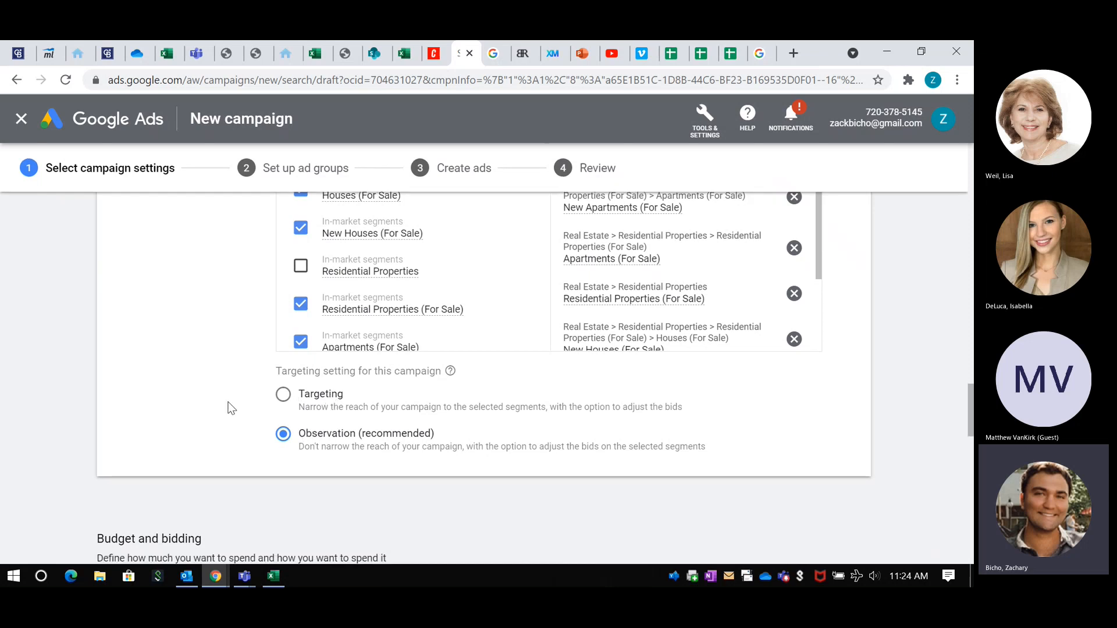
{"action": "left_click", "coordinate": [282, 395]}
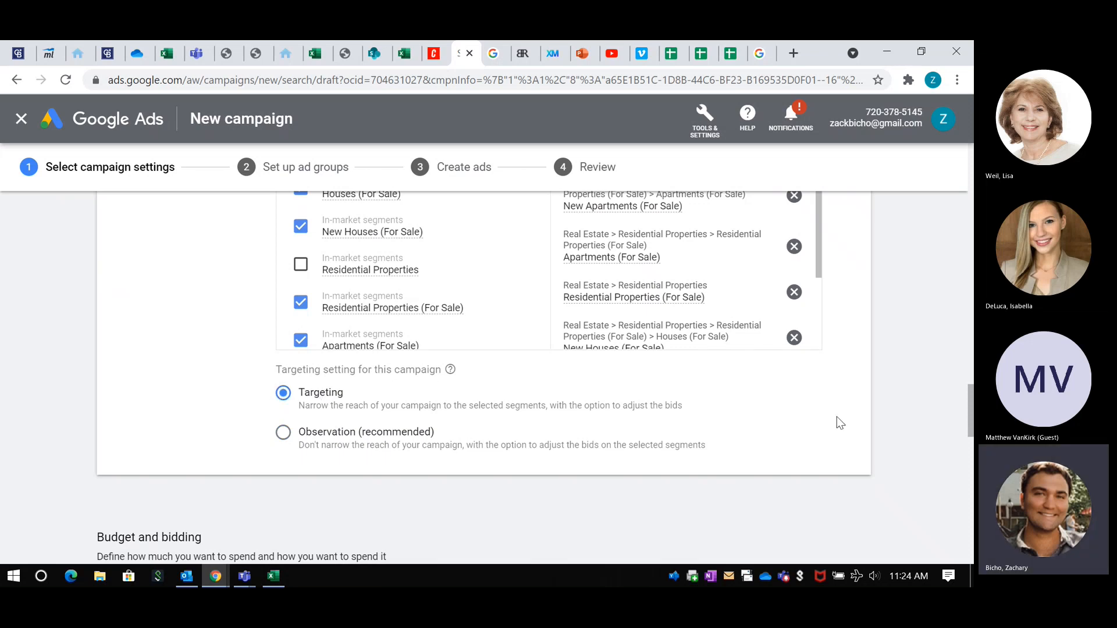
{"action": "scroll", "coordinate": [837, 417], "scroll_direction": "up", "scroll_amount": 2}
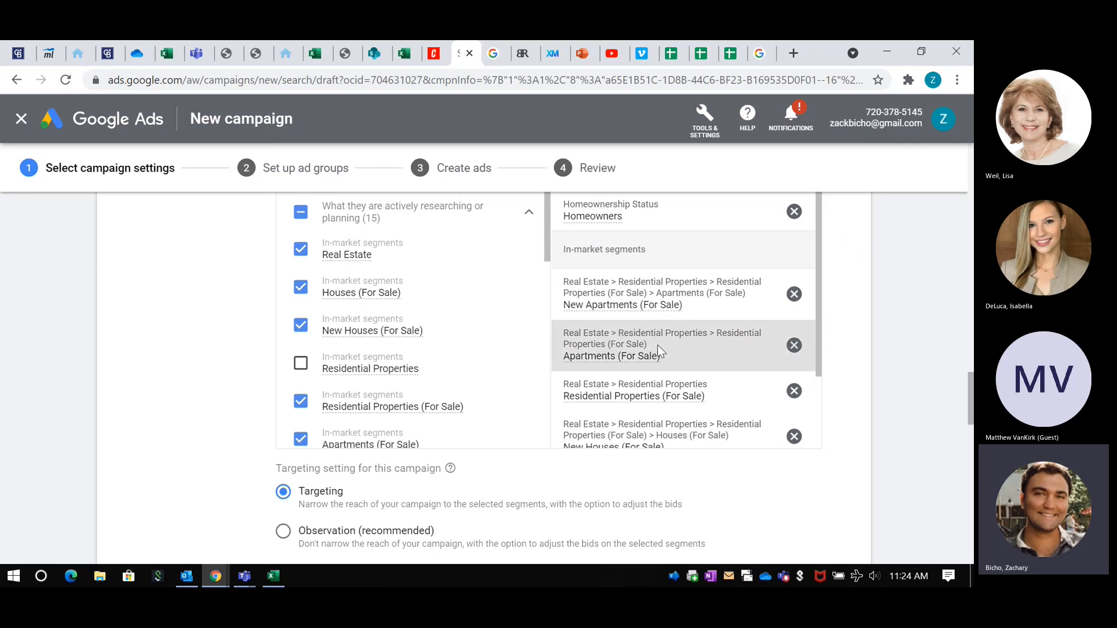
{"action": "scroll", "coordinate": [671, 367], "scroll_direction": "down", "scroll_amount": 1}
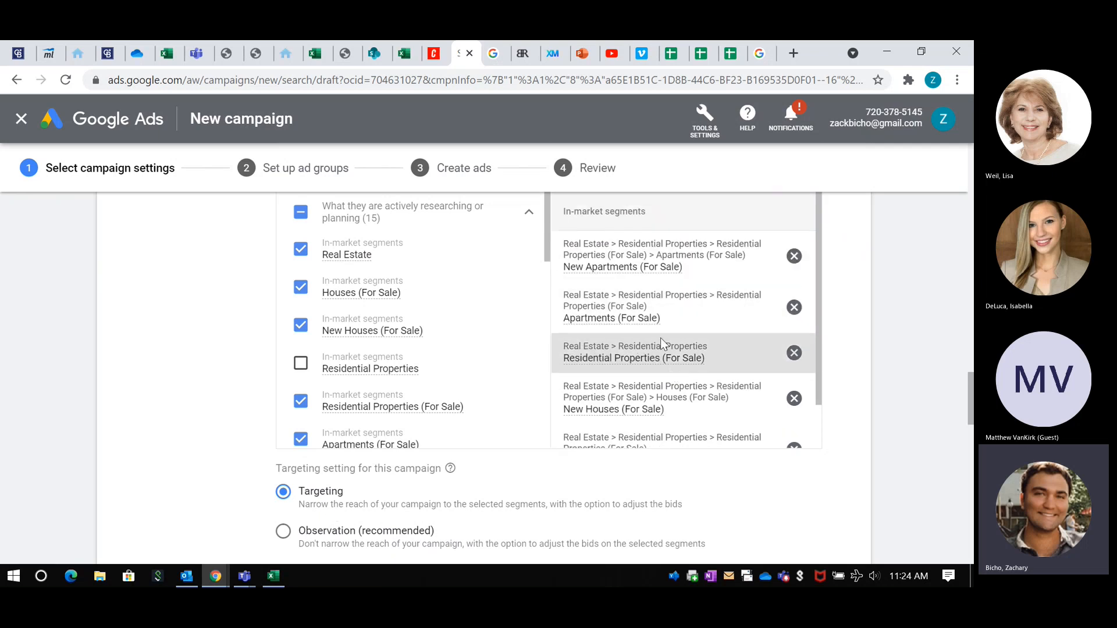
{"action": "scroll", "coordinate": [661, 343], "scroll_direction": "down", "scroll_amount": 2}
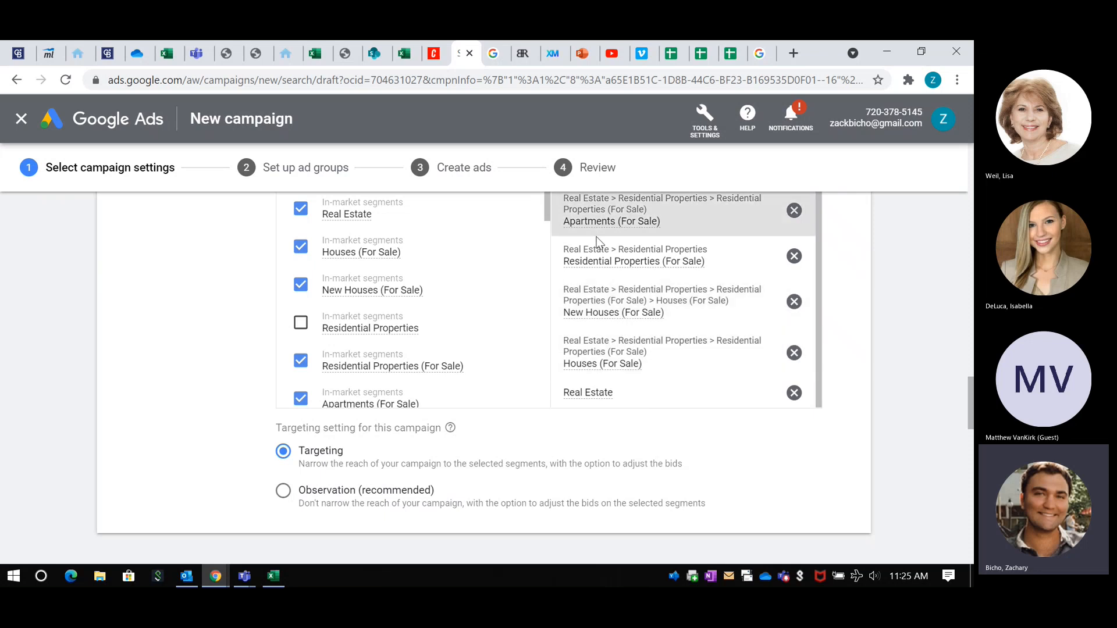
{"action": "mouse_move", "coordinate": [762, 368]}
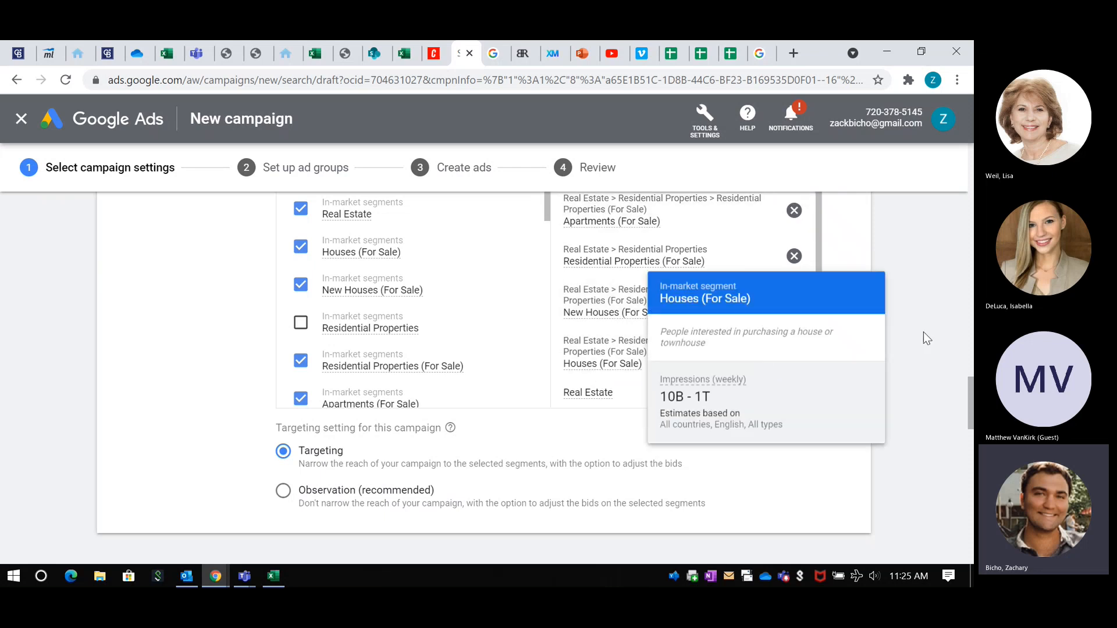
{"action": "scroll", "coordinate": [926, 337], "scroll_direction": "up", "scroll_amount": 5}
{"action": "scroll", "coordinate": [830, 346], "scroll_direction": "down", "scroll_amount": 5}
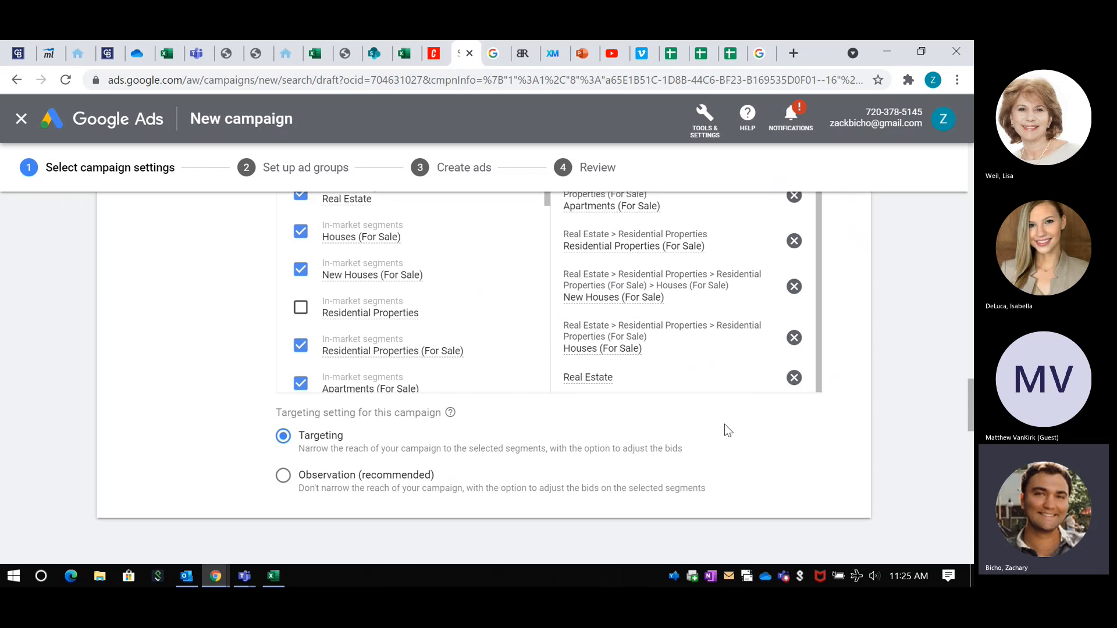
Step: Set the campaign's targeting setting to Observation and check the selected in-market segments
{"action": "left_click", "coordinate": [282, 476]}
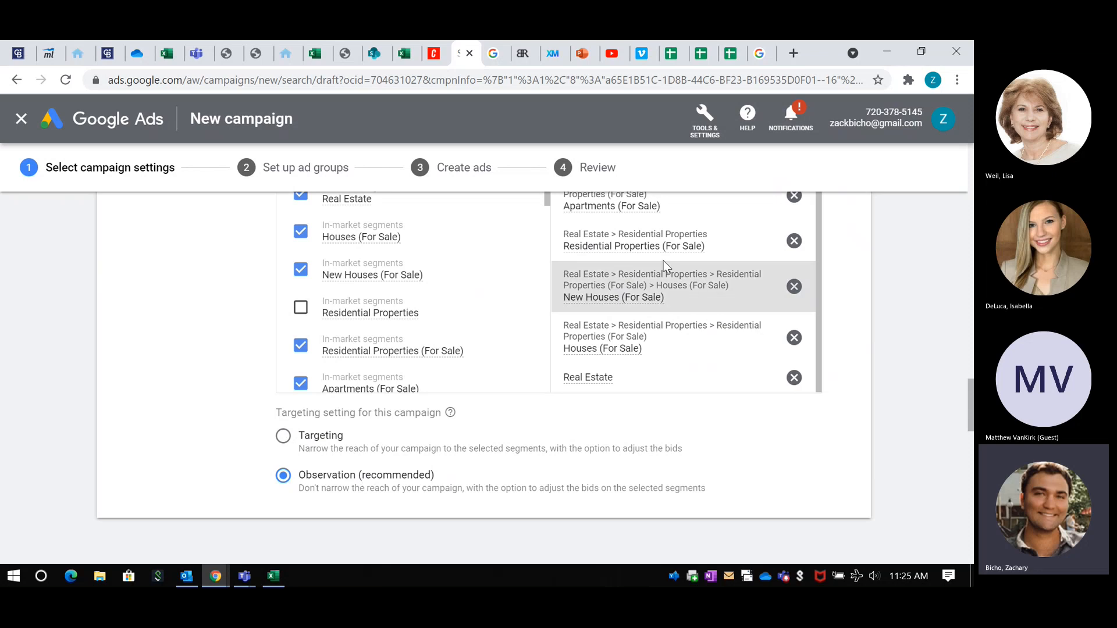
{"action": "scroll", "coordinate": [724, 298], "scroll_direction": "up", "scroll_amount": 1}
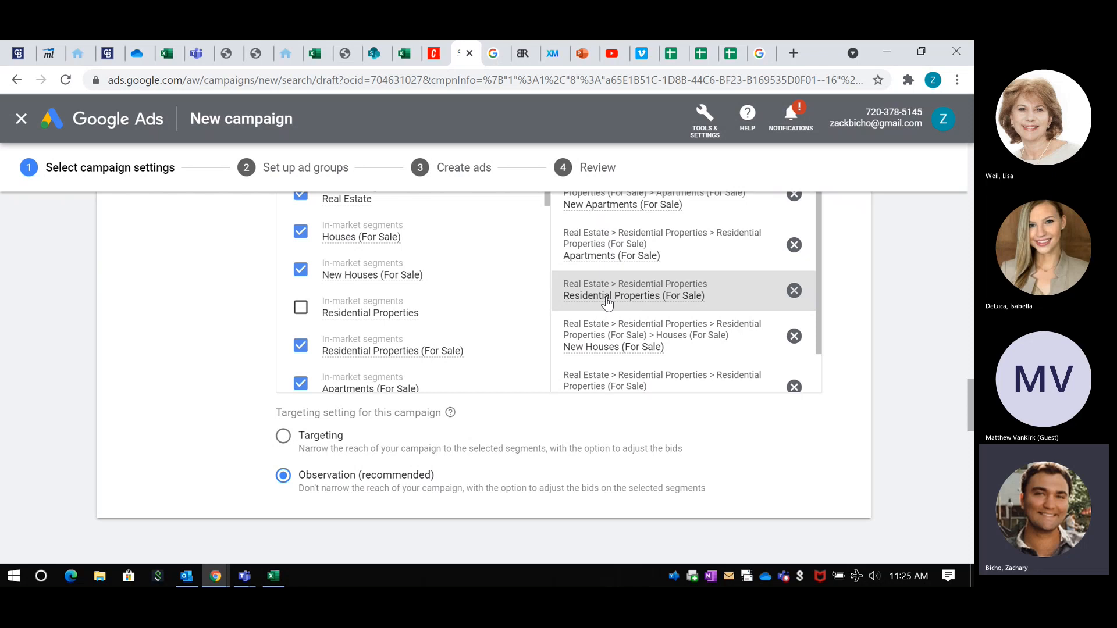
{"action": "mouse_move", "coordinate": [599, 303]}
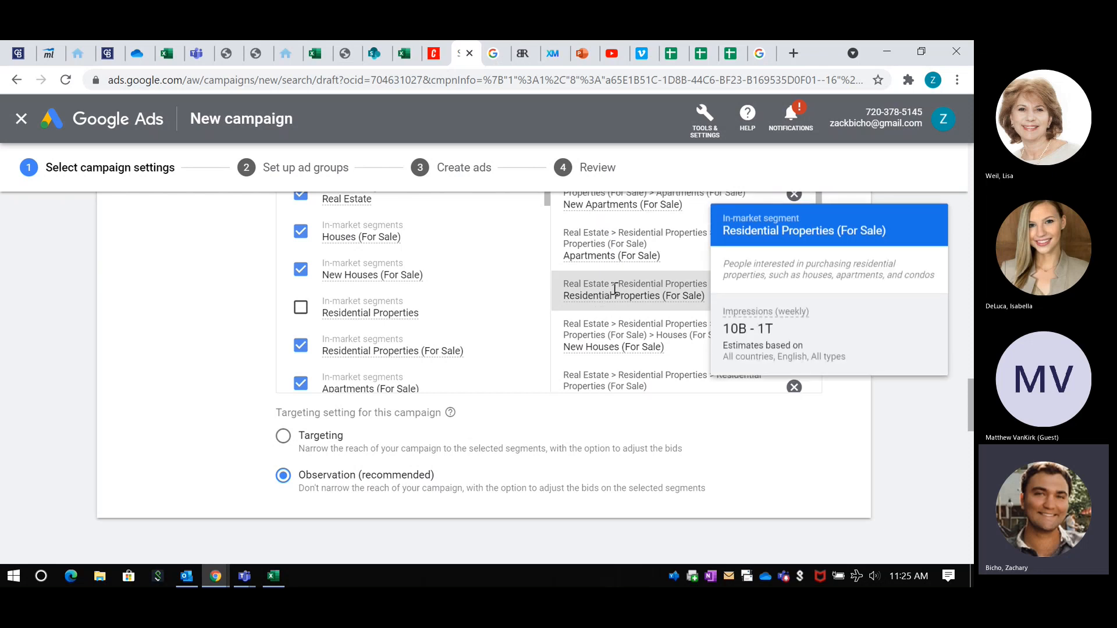
{"action": "scroll", "coordinate": [632, 351], "scroll_direction": "up", "scroll_amount": 5}
{"action": "scroll", "coordinate": [905, 393], "scroll_direction": "down", "scroll_amount": 5}
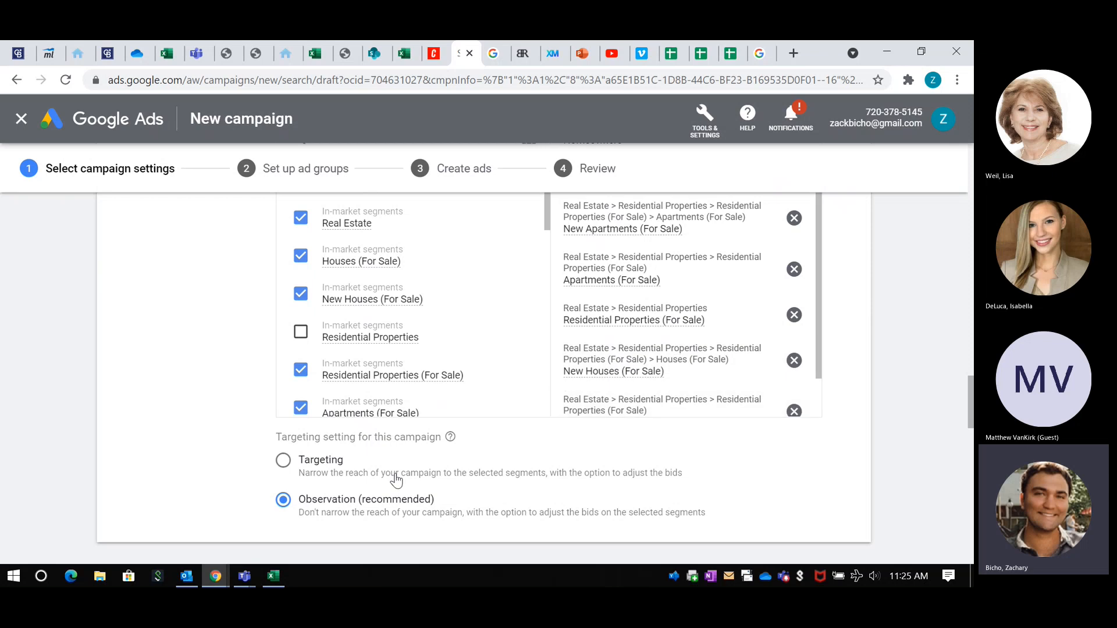
{"action": "scroll", "coordinate": [895, 413], "scroll_direction": "down", "scroll_amount": 2}
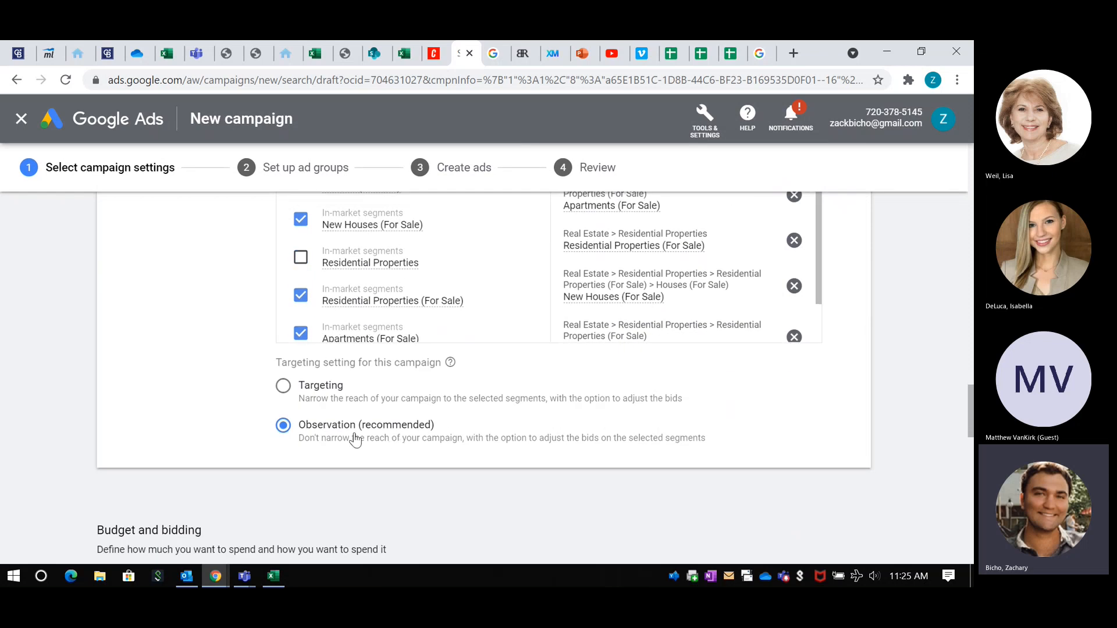
Step: Set the campaign's average daily budget to $10
{"action": "scroll", "coordinate": [267, 404], "scroll_direction": "down", "scroll_amount": 5}
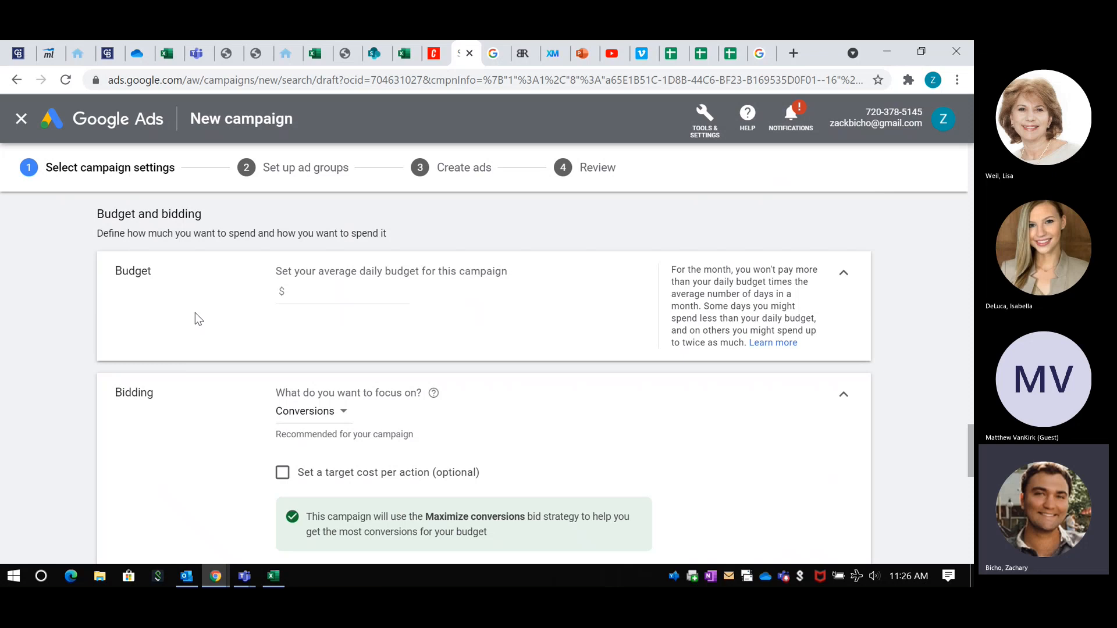
{"action": "left_click", "coordinate": [289, 291]}
{"action": "type", "text": "10"}
{"action": "scroll", "coordinate": [466, 314], "scroll_direction": "down", "scroll_amount": 1}
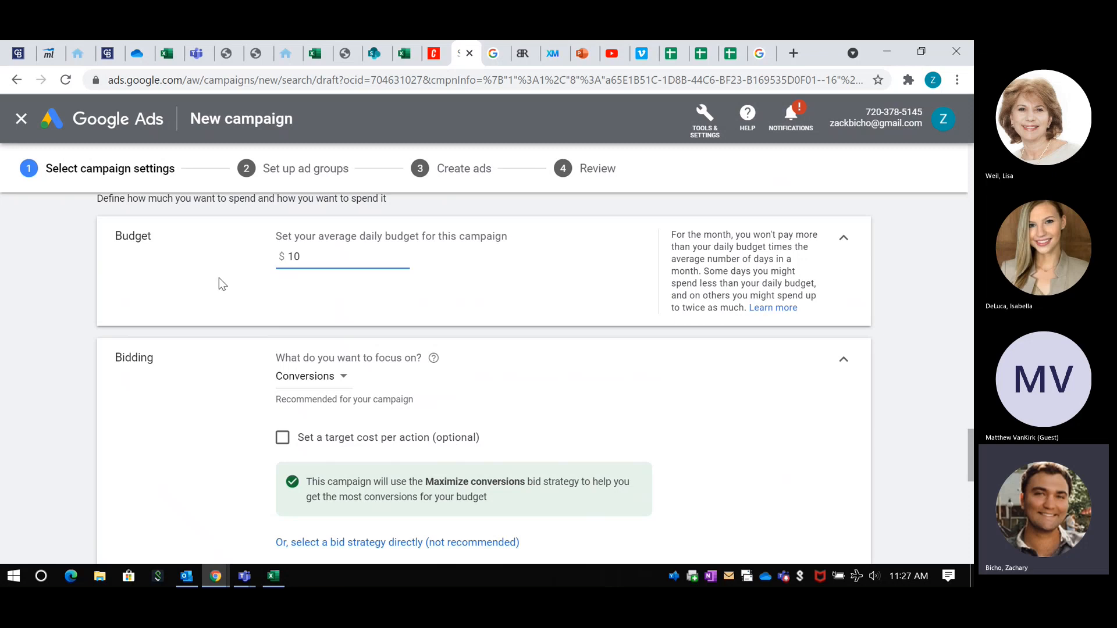
Step: Look over the budget and bidding settings and the available ad extensions, down to the lead form extension
{"action": "scroll", "coordinate": [219, 283], "scroll_direction": "down", "scroll_amount": 2}
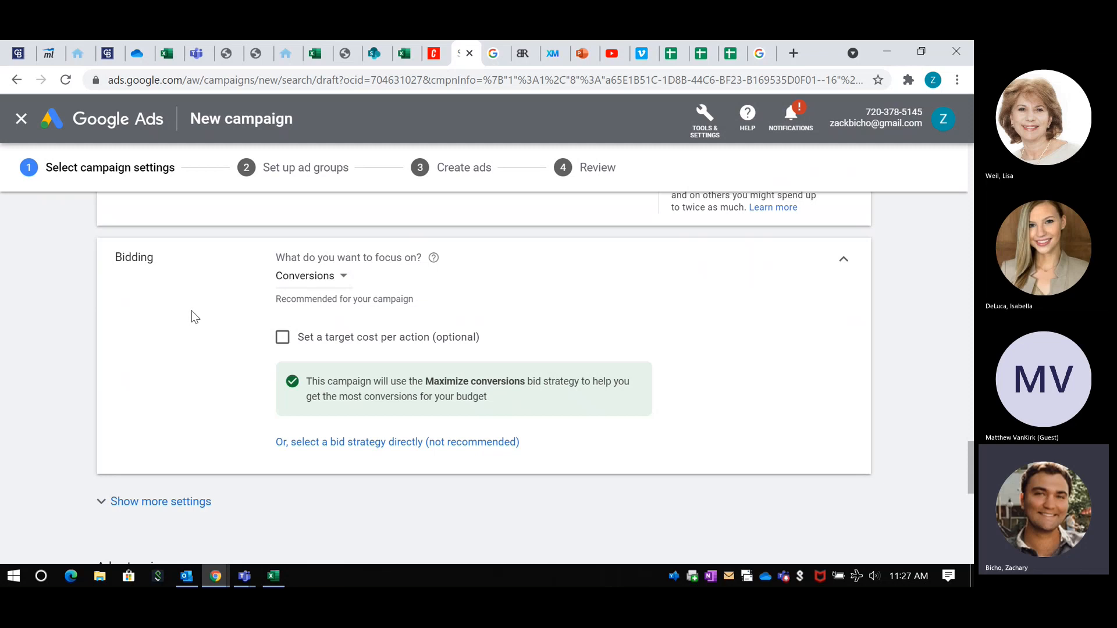
{"action": "scroll", "coordinate": [191, 310], "scroll_direction": "up", "scroll_amount": 3}
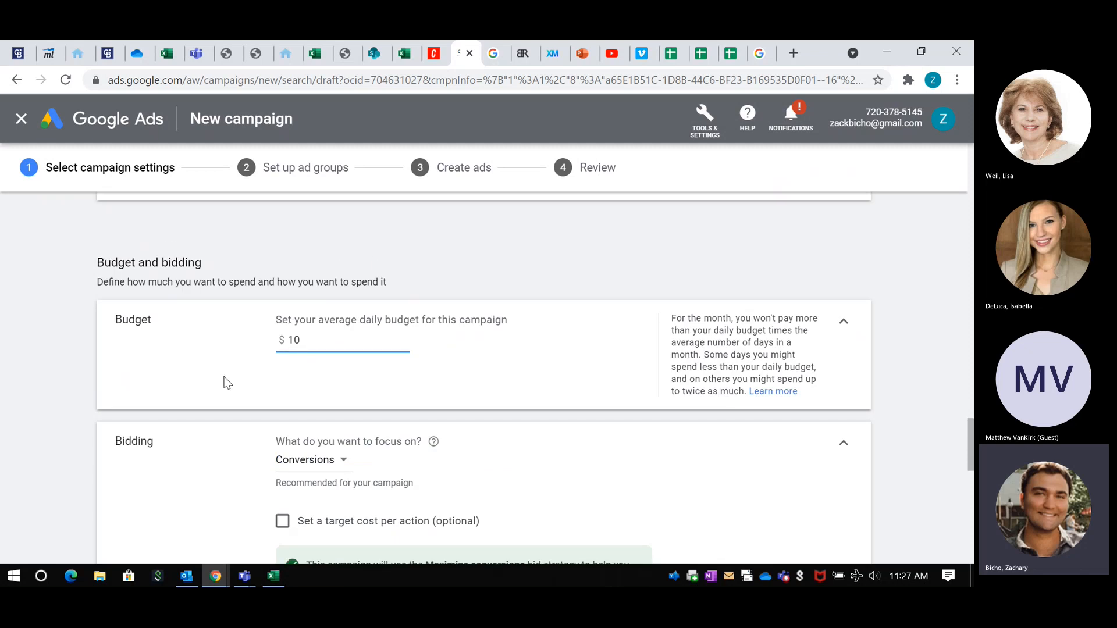
{"action": "scroll", "coordinate": [224, 381], "scroll_direction": "down", "scroll_amount": 2}
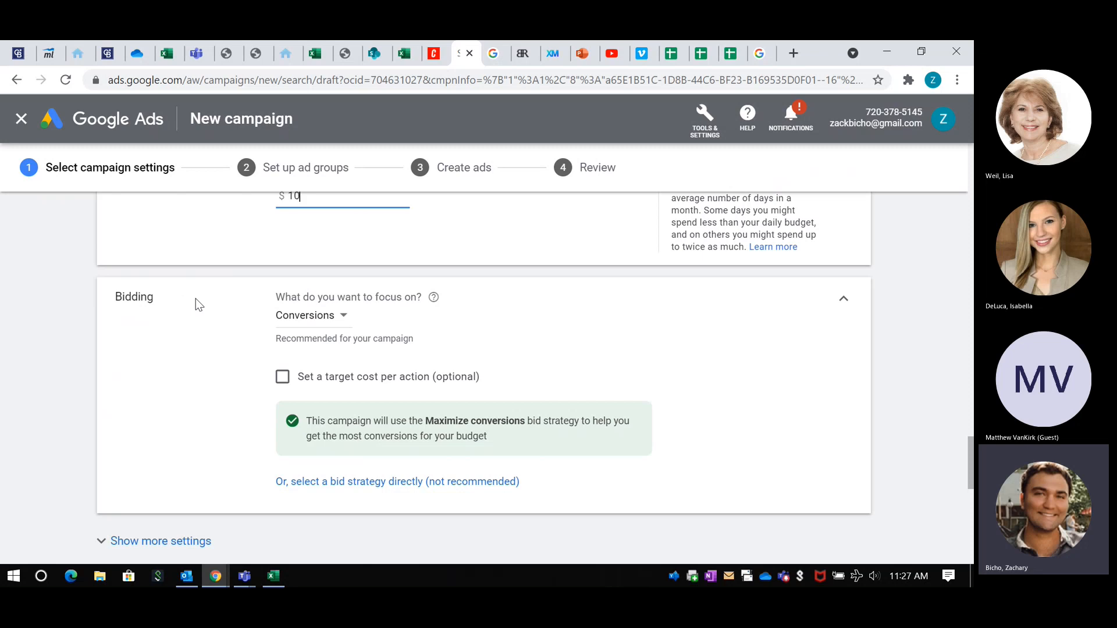
{"action": "scroll", "coordinate": [196, 300], "scroll_direction": "down", "scroll_amount": 1}
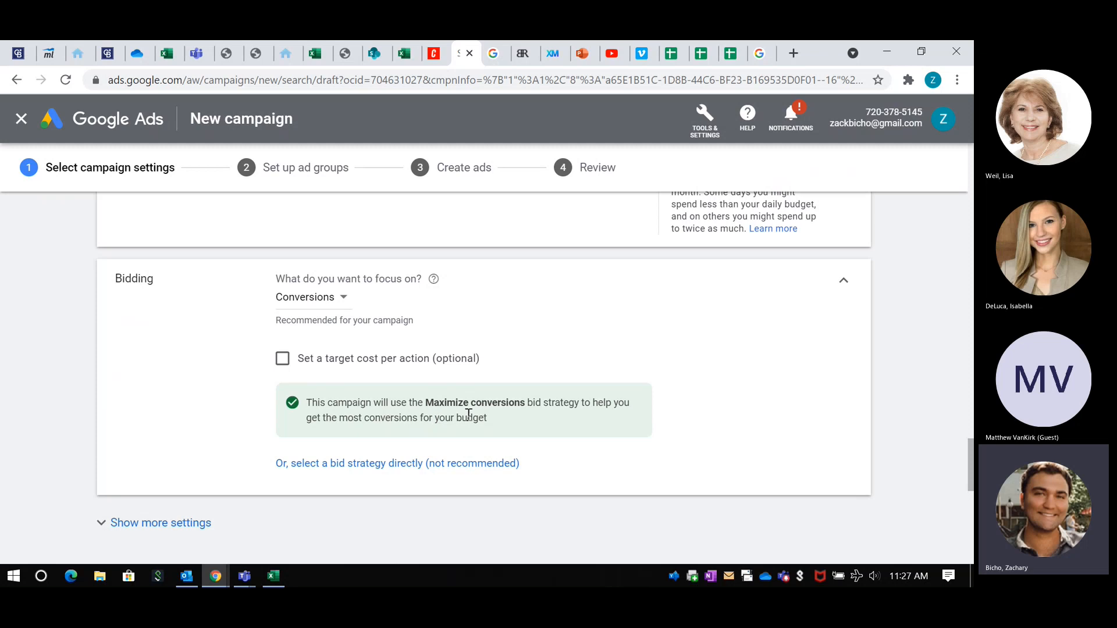
{"action": "scroll", "coordinate": [184, 409], "scroll_direction": "down", "scroll_amount": 5}
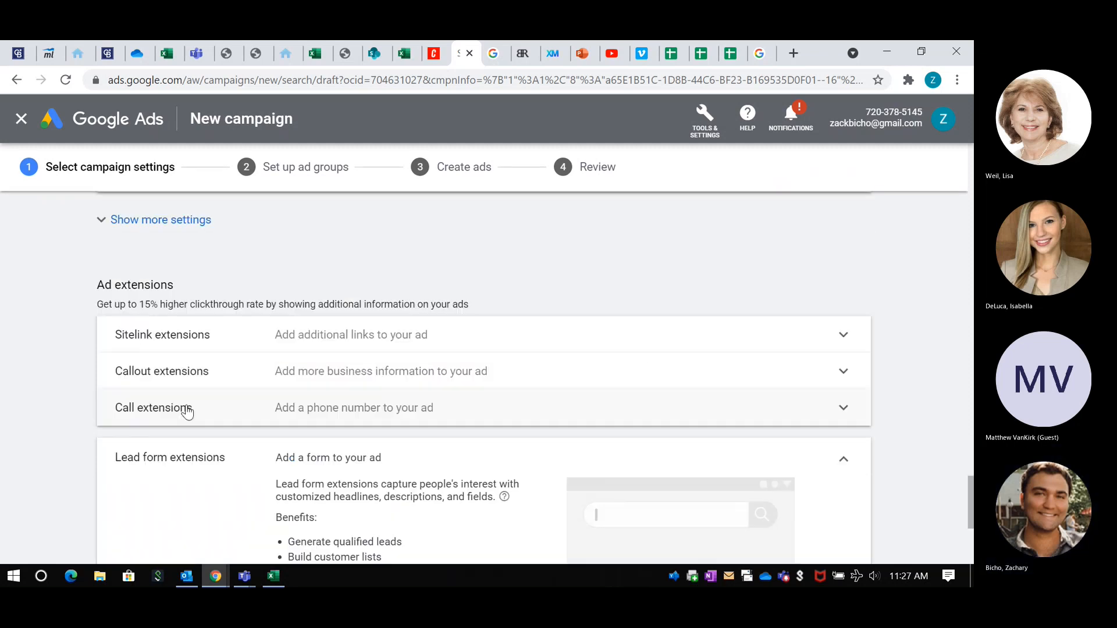
{"action": "scroll", "coordinate": [219, 292], "scroll_direction": "down", "scroll_amount": 2}
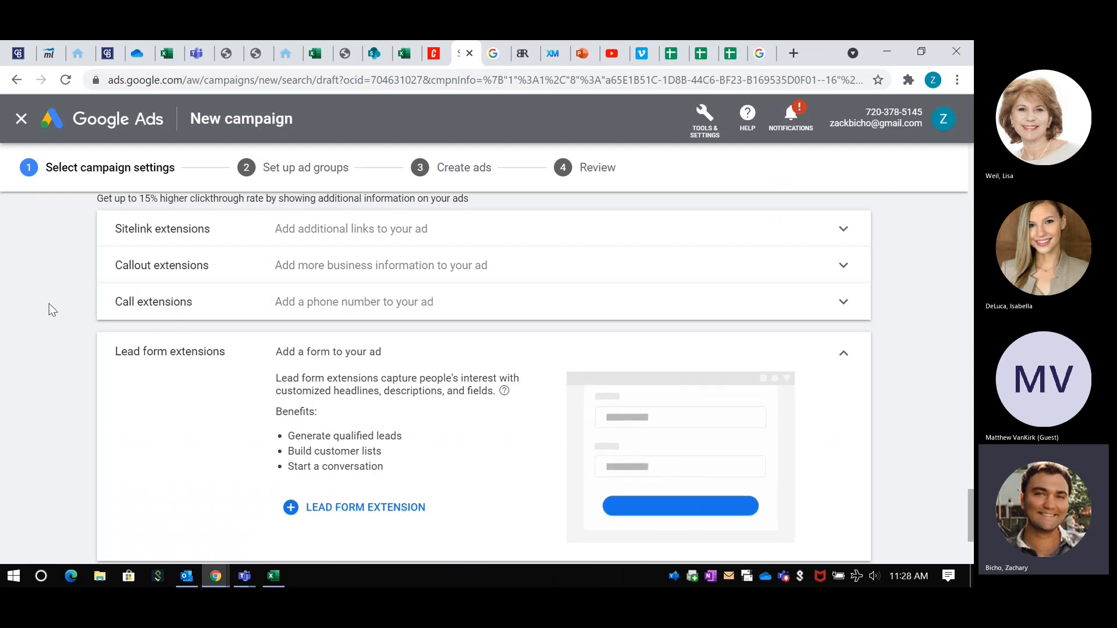
{"action": "scroll", "coordinate": [49, 306], "scroll_direction": "down", "scroll_amount": 2}
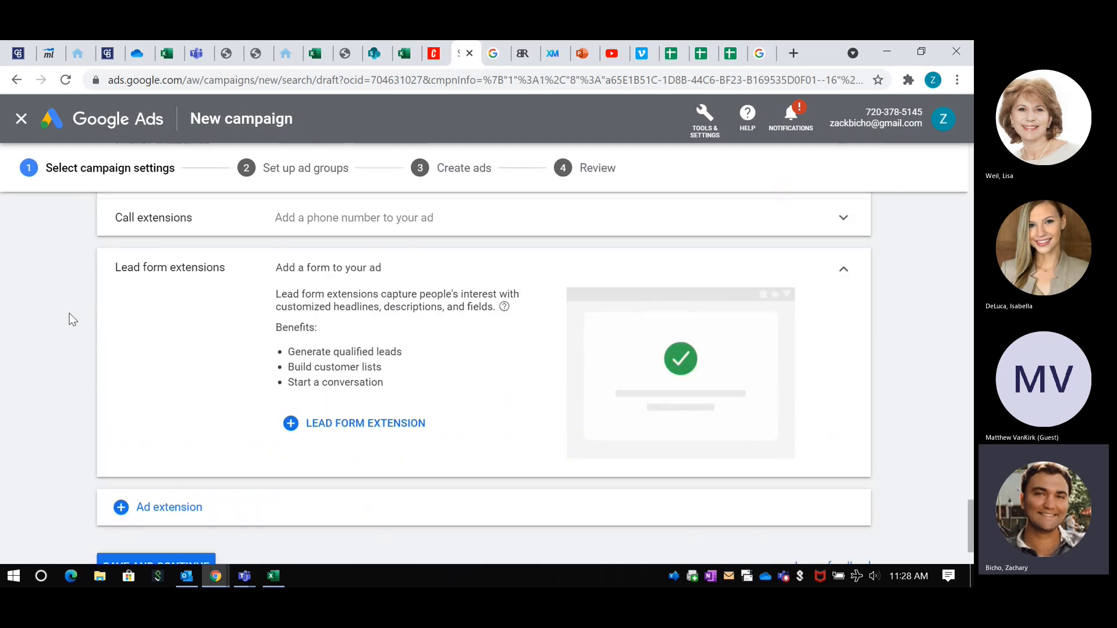
{"action": "scroll", "coordinate": [69, 313], "scroll_direction": "down", "scroll_amount": 1}
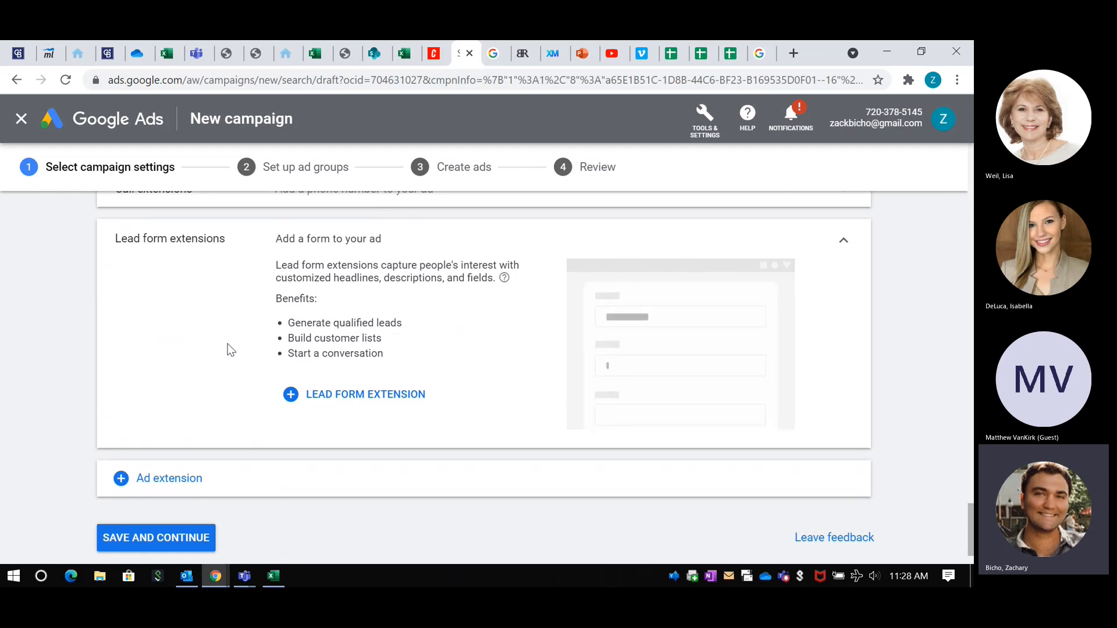
Step: Start creating a new lead form extension for the campaign and look over its form fields and preview
{"action": "left_click", "coordinate": [326, 403]}
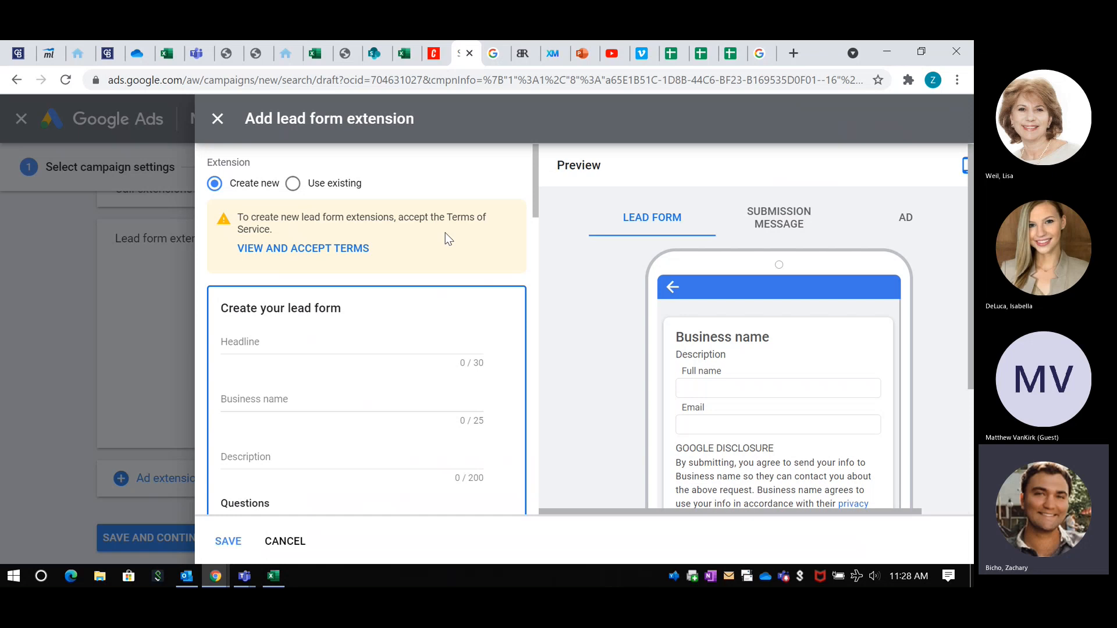
{"action": "scroll", "coordinate": [424, 215], "scroll_direction": "down", "scroll_amount": 1}
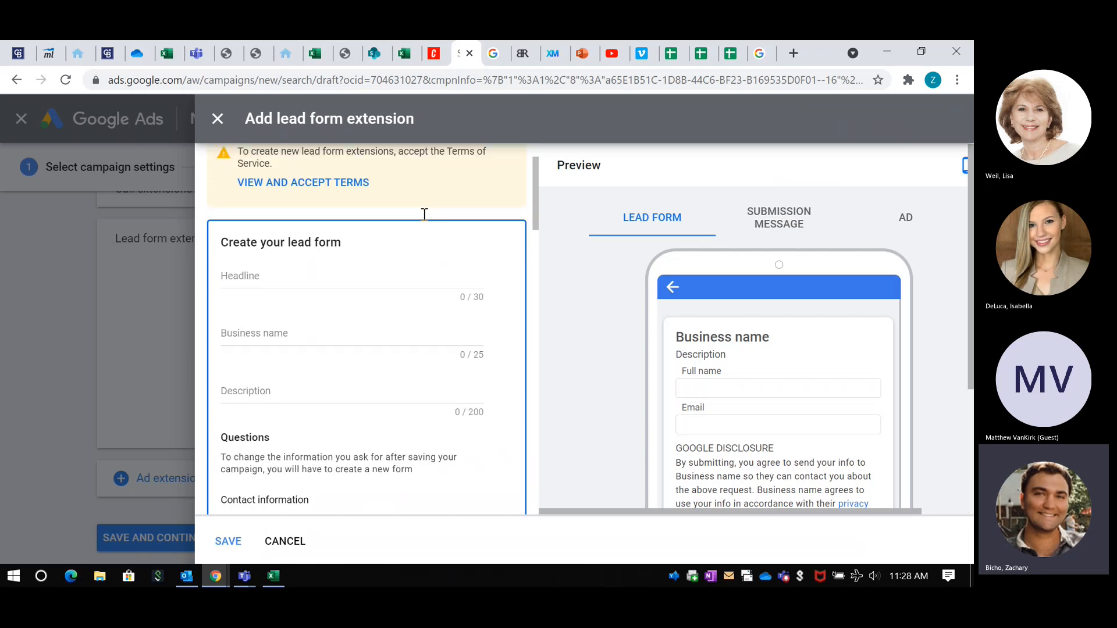
{"action": "scroll", "coordinate": [635, 322], "scroll_direction": "down", "scroll_amount": 1}
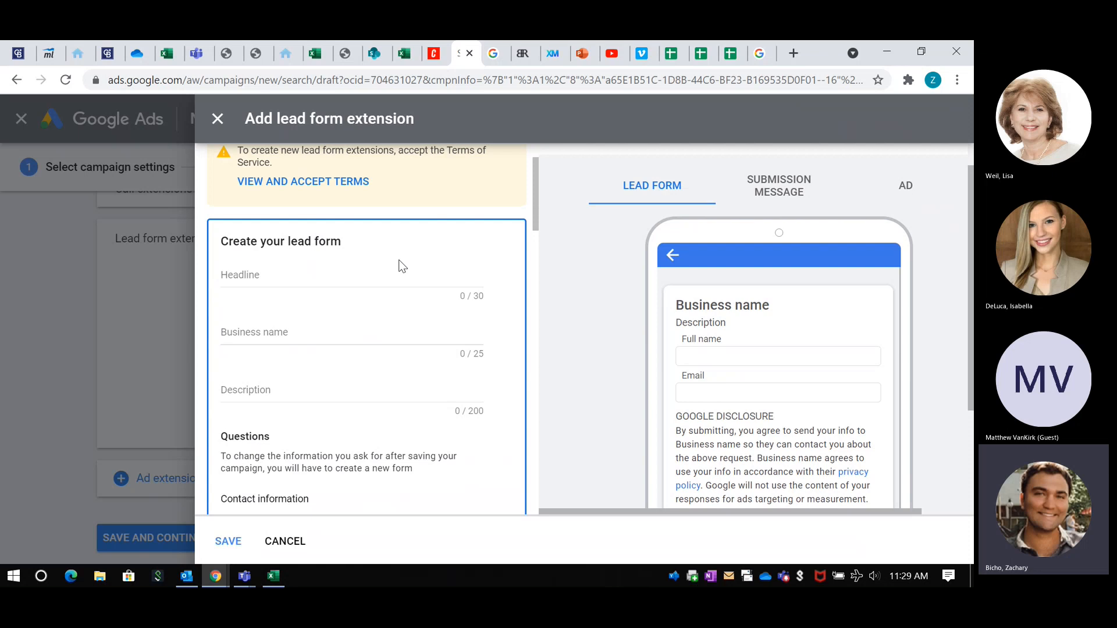
{"action": "scroll", "coordinate": [402, 265], "scroll_direction": "down", "scroll_amount": 1}
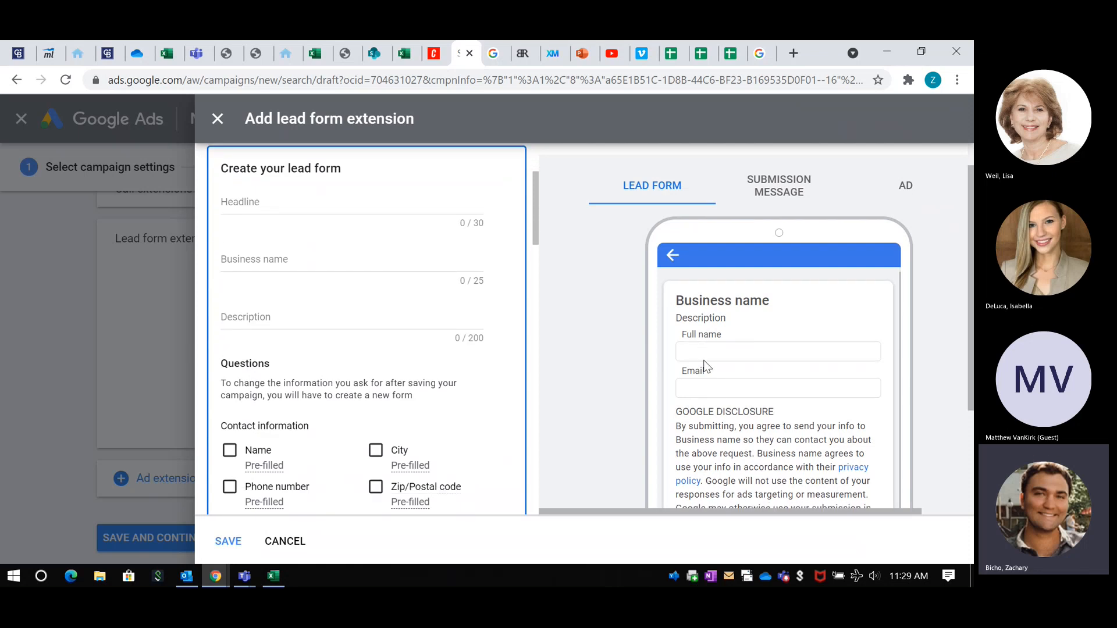
Step: Enter the lead form's business name as the agent's full name followed by "Real estate"
{"action": "left_click", "coordinate": [274, 258]}
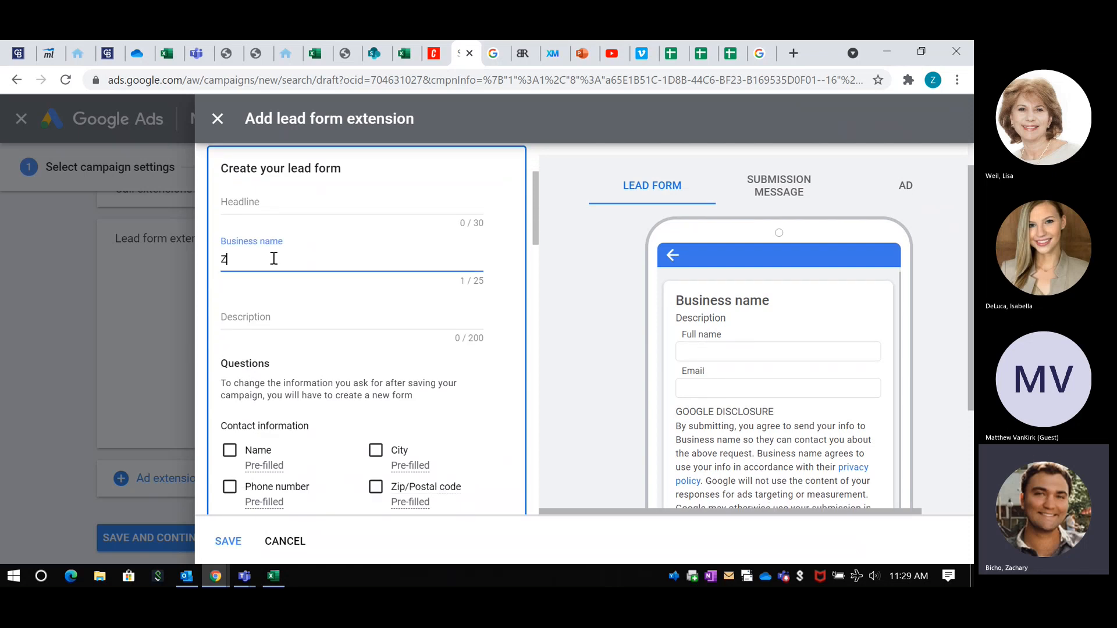
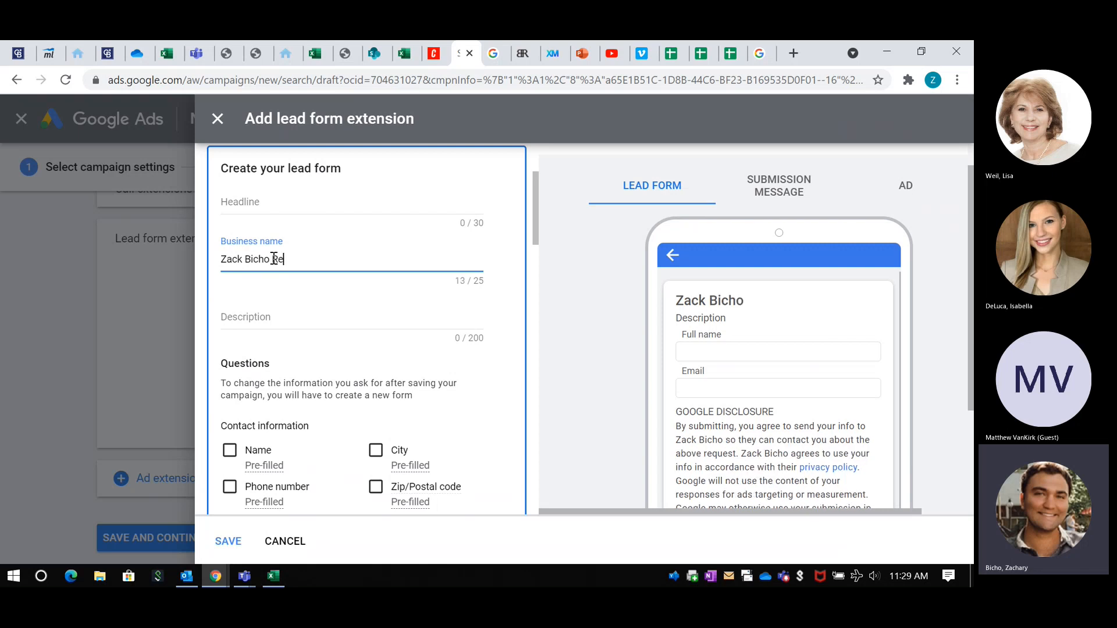
{"action": "type", "text": "al estyate"}
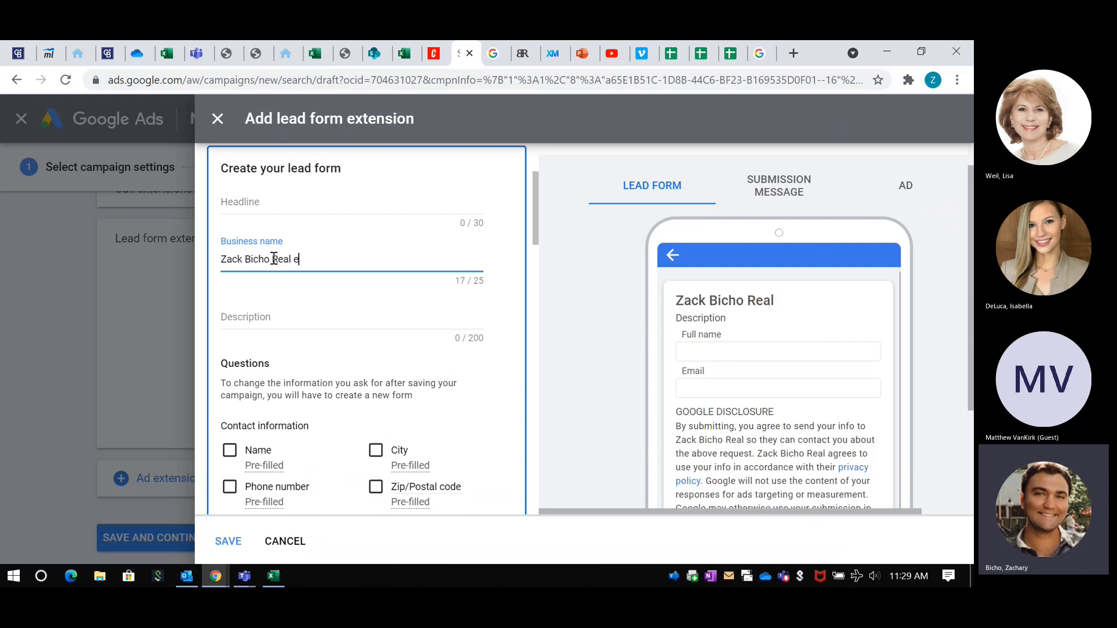
{"action": "key", "text": "BackSpace"}
{"action": "key", "text": "BackSpace"}
{"action": "key", "text": "BackSpace"}
{"action": "key", "text": "BackSpace"}
{"action": "type", "text": "t"}
{"action": "key", "text": "BackSpace"}
{"action": "type", "text": "ate"}
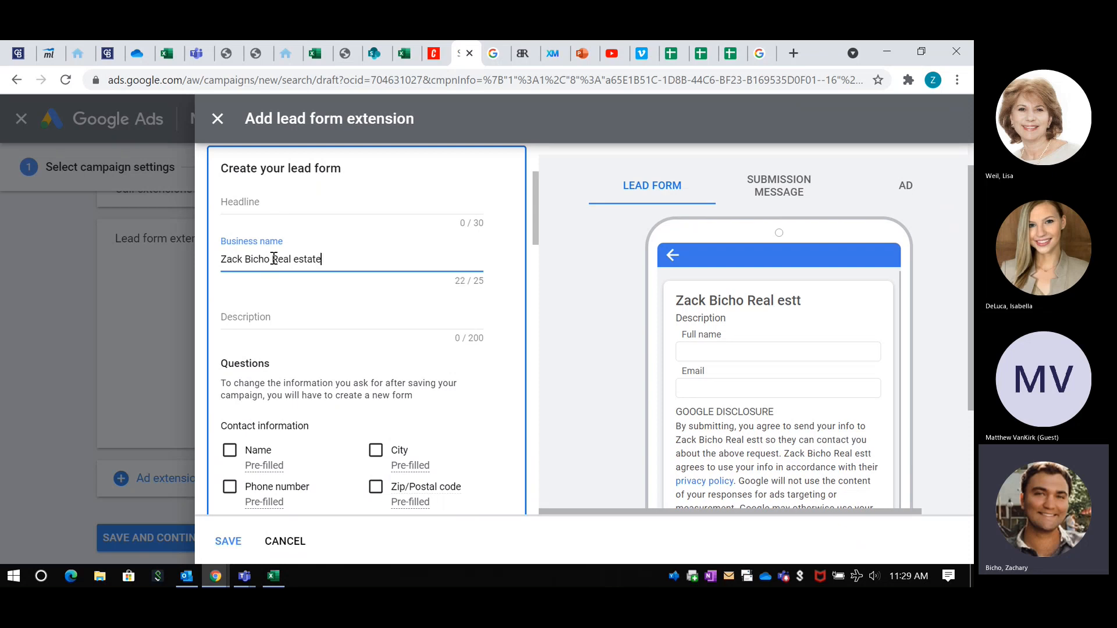
Step: Leave the description empty and request Name, Phone number and Email as the lead form's contact information
{"action": "left_click", "coordinate": [281, 315]}
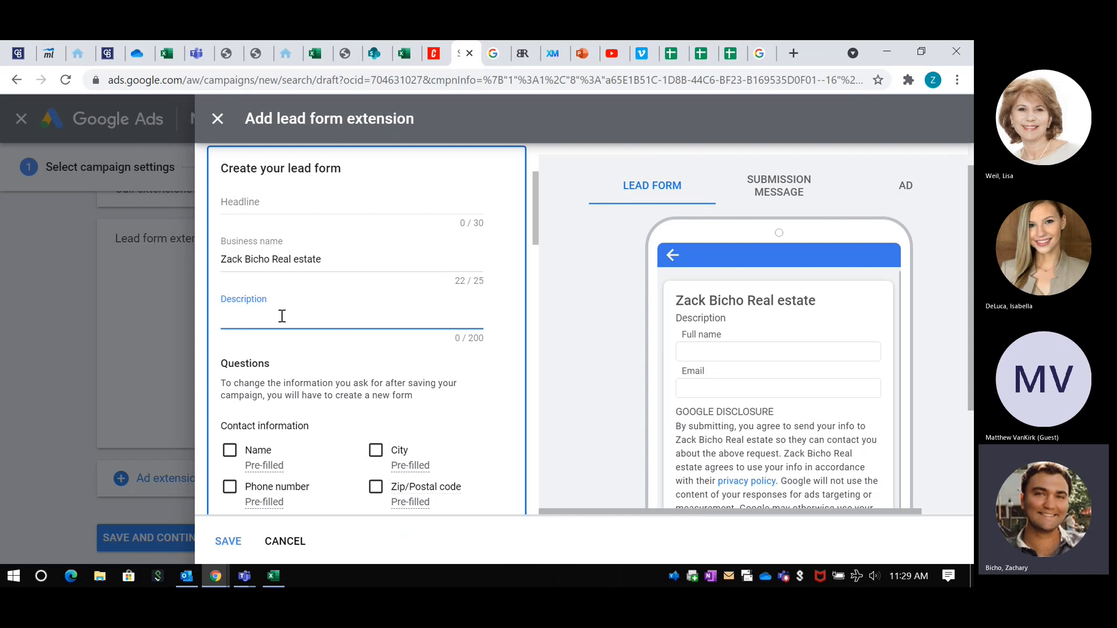
{"action": "scroll", "coordinate": [341, 314], "scroll_direction": "down", "scroll_amount": 2}
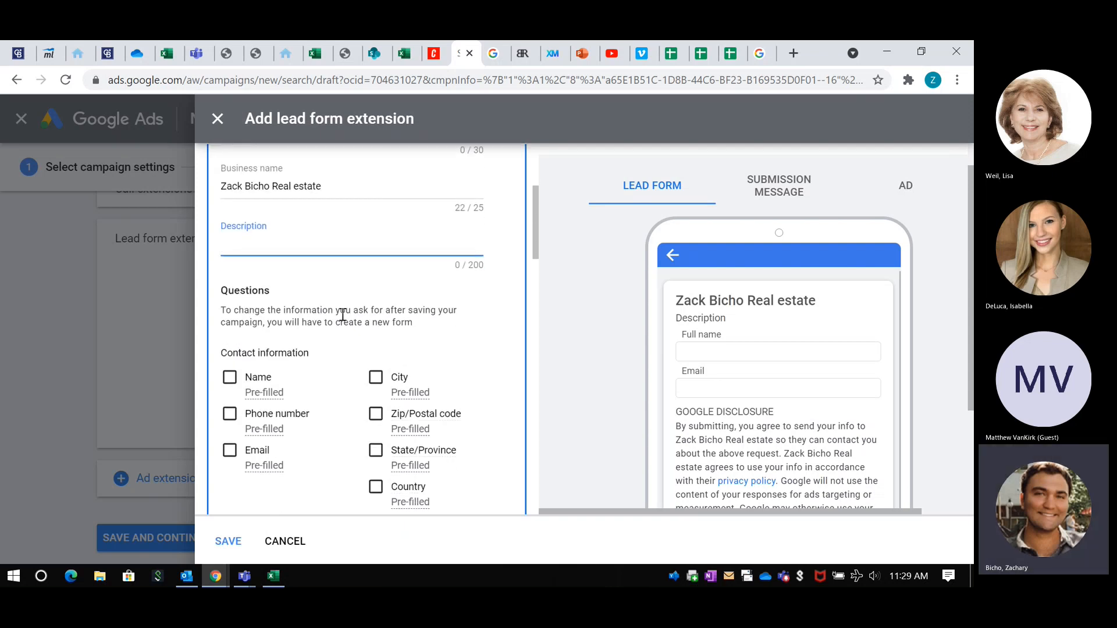
{"action": "scroll", "coordinate": [329, 302], "scroll_direction": "down", "scroll_amount": 1}
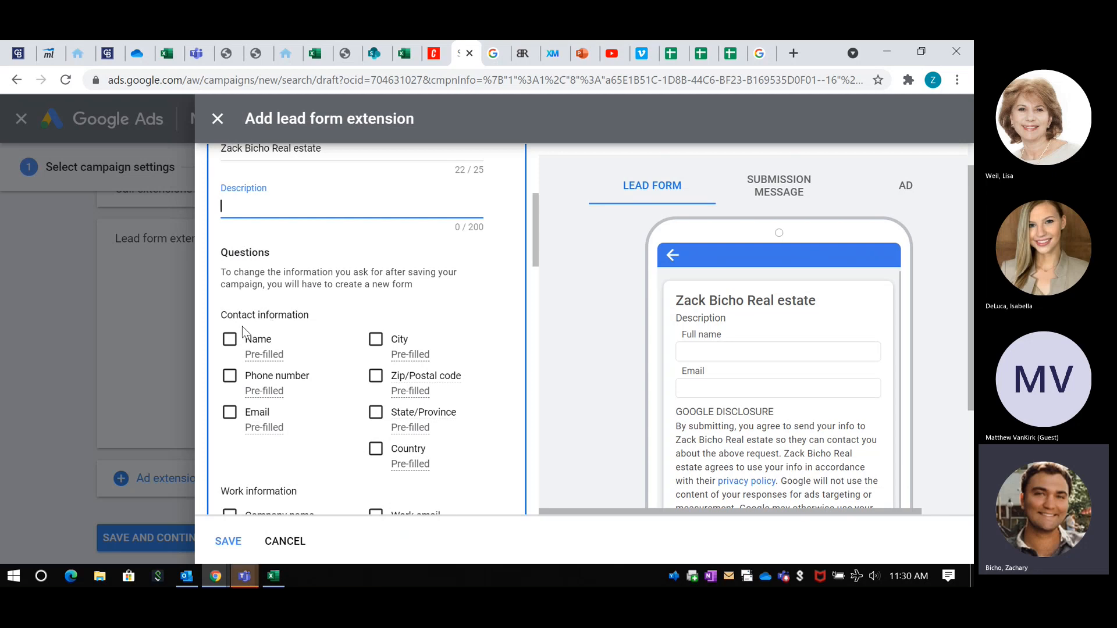
{"action": "left_click", "coordinate": [230, 340]}
{"action": "scroll", "coordinate": [239, 355], "scroll_direction": "down", "scroll_amount": 2}
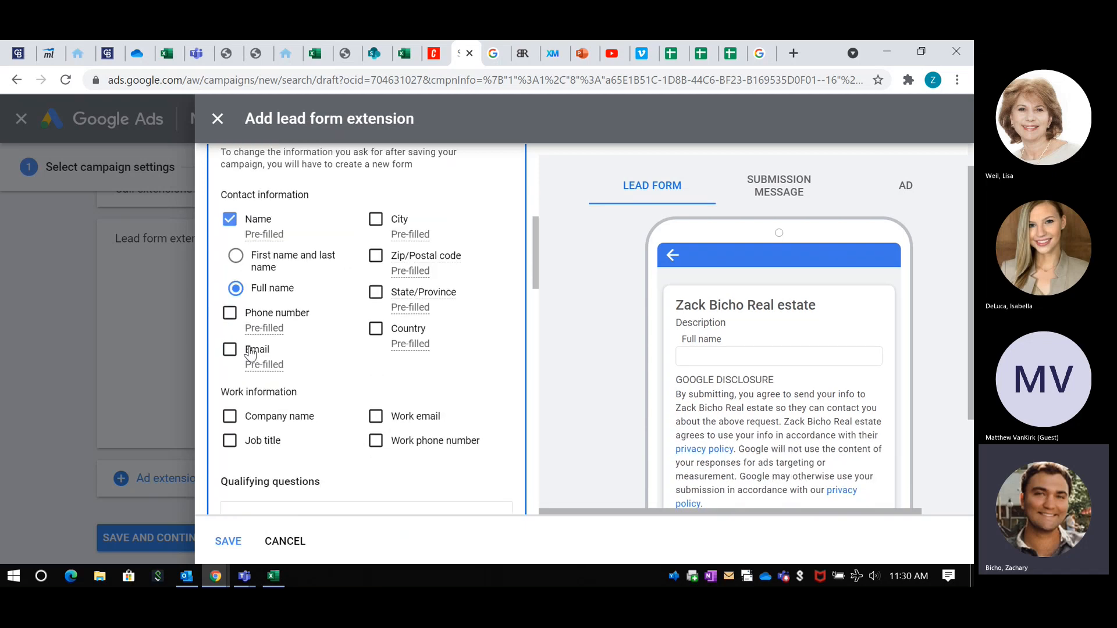
{"action": "left_click", "coordinate": [230, 313]}
{"action": "left_click", "coordinate": [228, 350]}
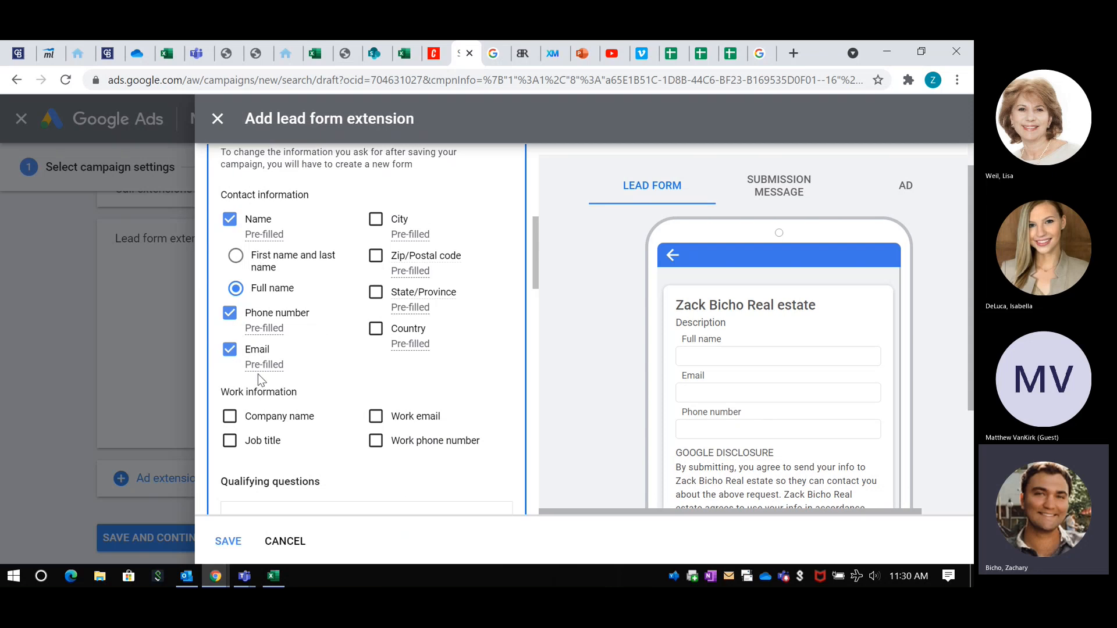
Step: Add the real estate qualifying question "What price range are you looking for?" to the lead form
{"action": "mouse_move", "coordinate": [261, 361]}
{"action": "scroll", "coordinate": [353, 304], "scroll_direction": "down", "scroll_amount": 2}
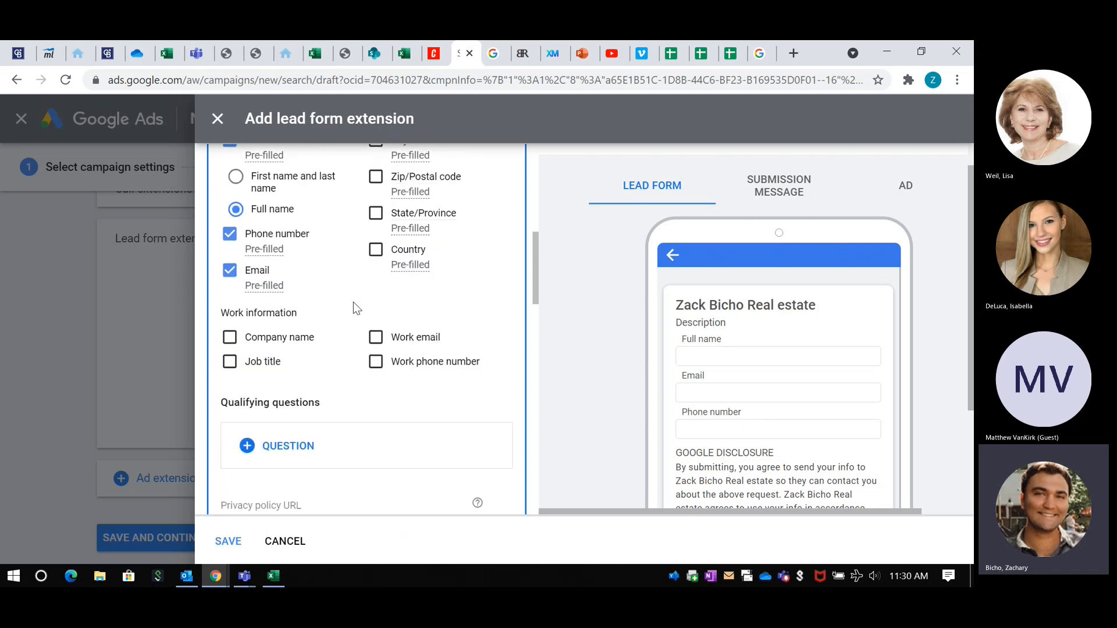
{"action": "scroll", "coordinate": [295, 316], "scroll_direction": "down", "scroll_amount": 1}
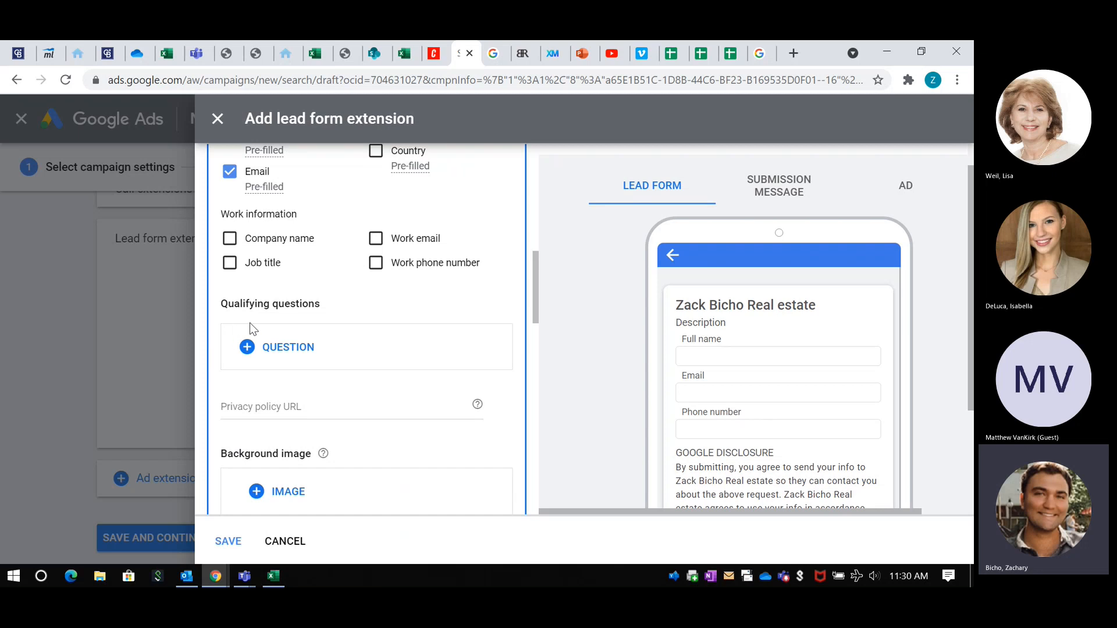
{"action": "left_click", "coordinate": [298, 347]}
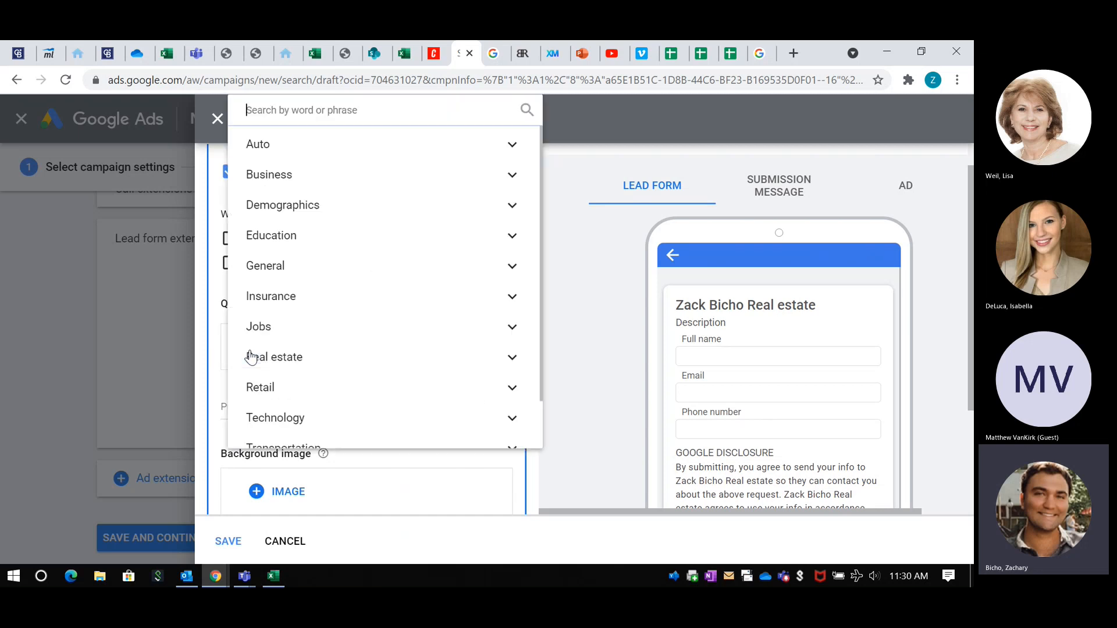
{"action": "scroll", "coordinate": [314, 209], "scroll_direction": "down", "scroll_amount": 2}
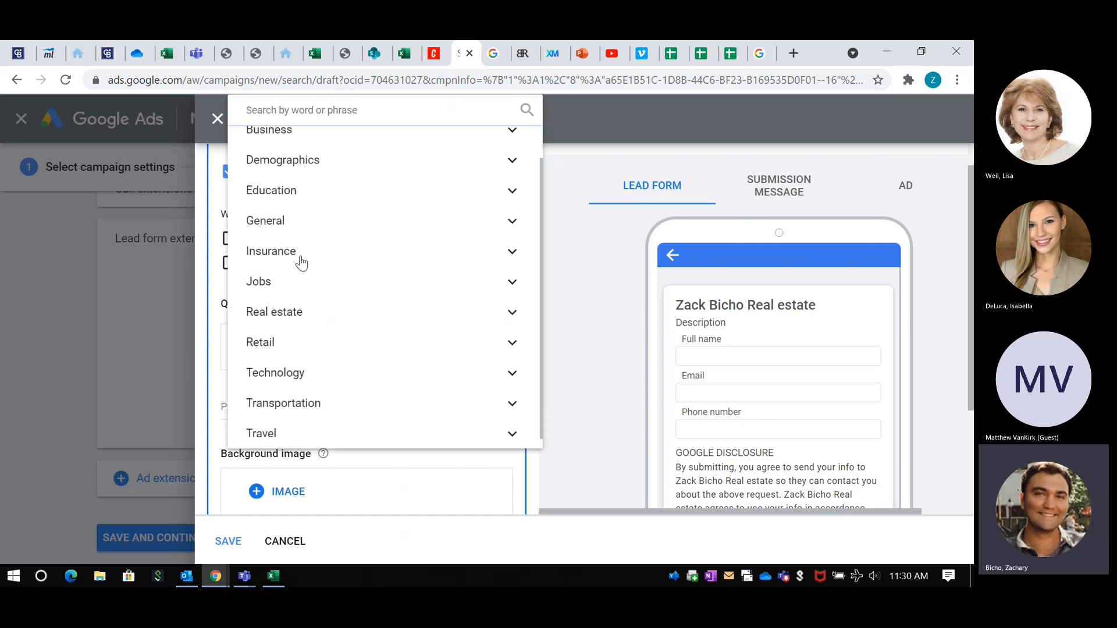
{"action": "left_click", "coordinate": [414, 315]}
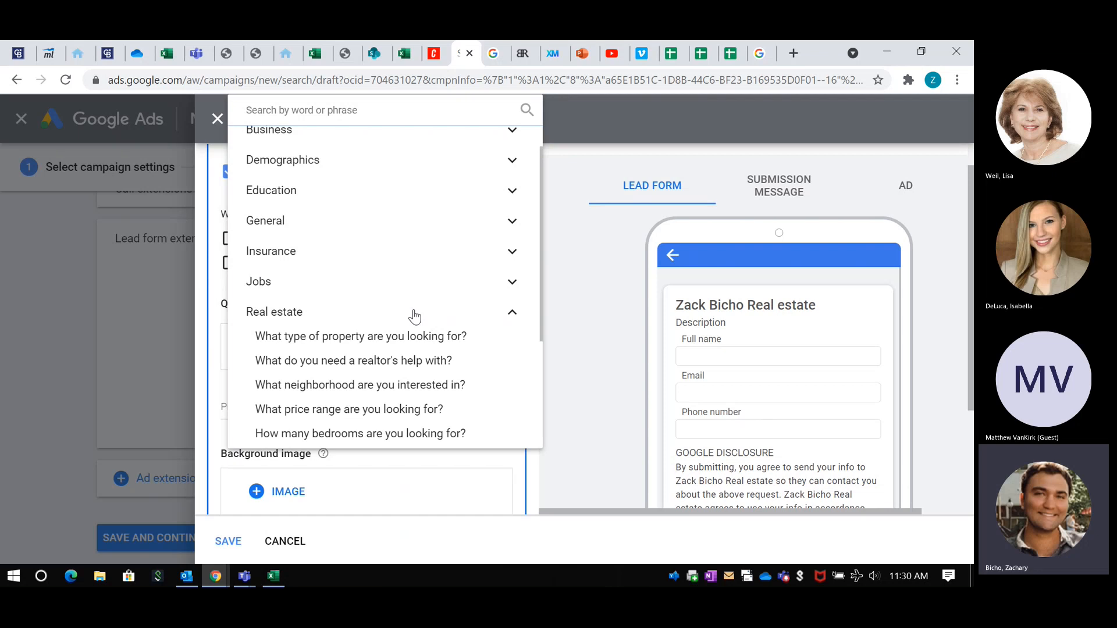
{"action": "scroll", "coordinate": [374, 336], "scroll_direction": "down", "scroll_amount": 1}
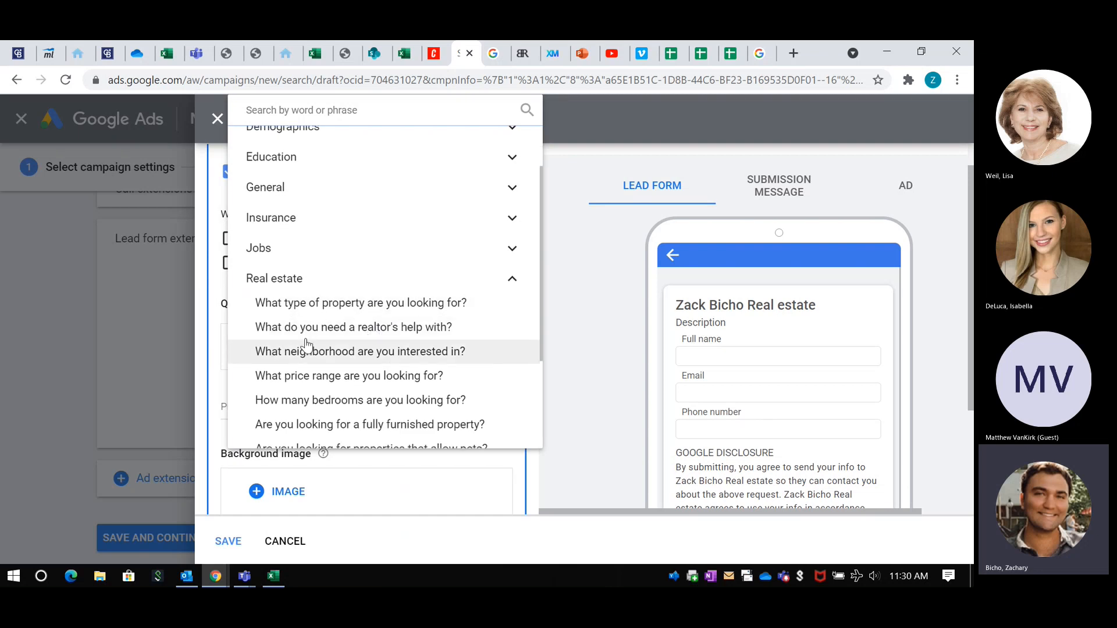
{"action": "left_click", "coordinate": [309, 376]}
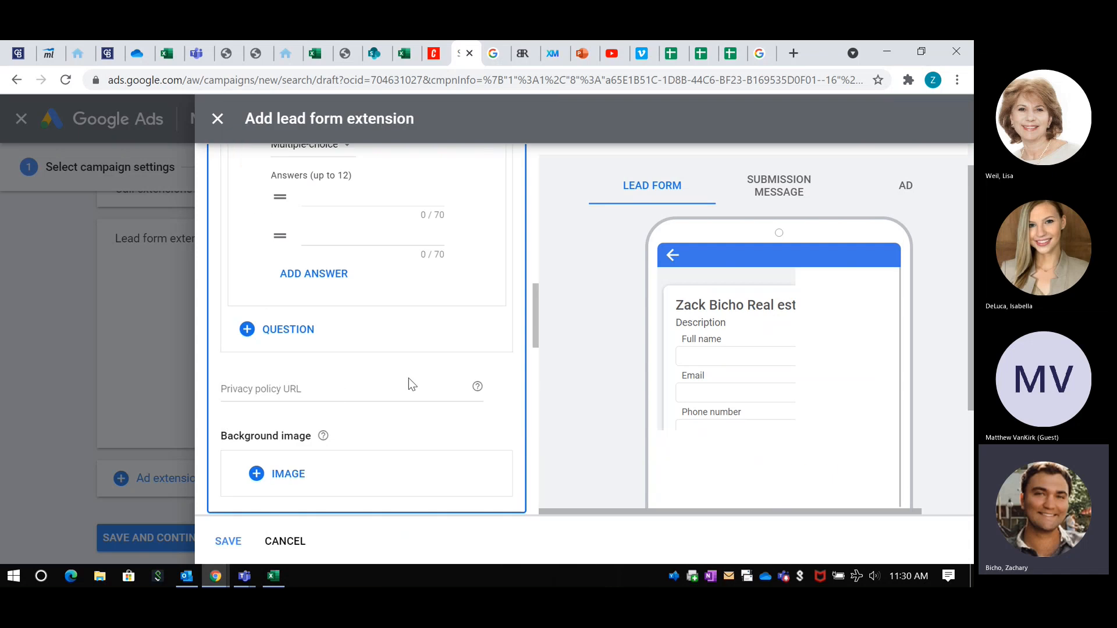
Step: Change the price range question's answer type to Short answer
{"action": "scroll", "coordinate": [412, 384], "scroll_direction": "down", "scroll_amount": 1}
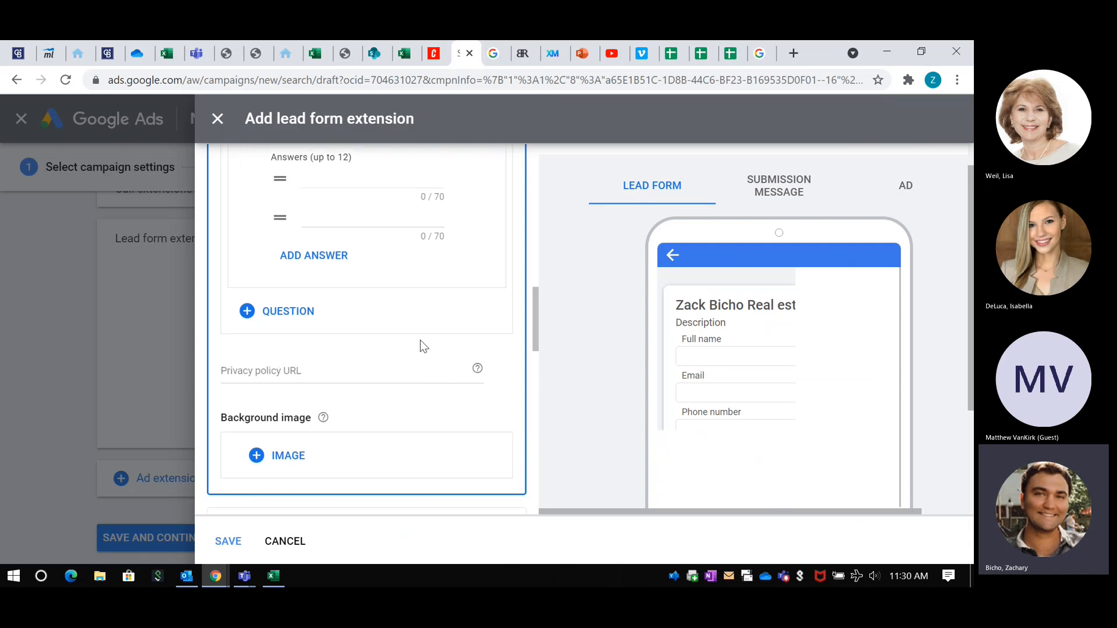
{"action": "scroll", "coordinate": [420, 343], "scroll_direction": "up", "scroll_amount": 2}
{"action": "scroll", "coordinate": [357, 262], "scroll_direction": "up", "scroll_amount": 2}
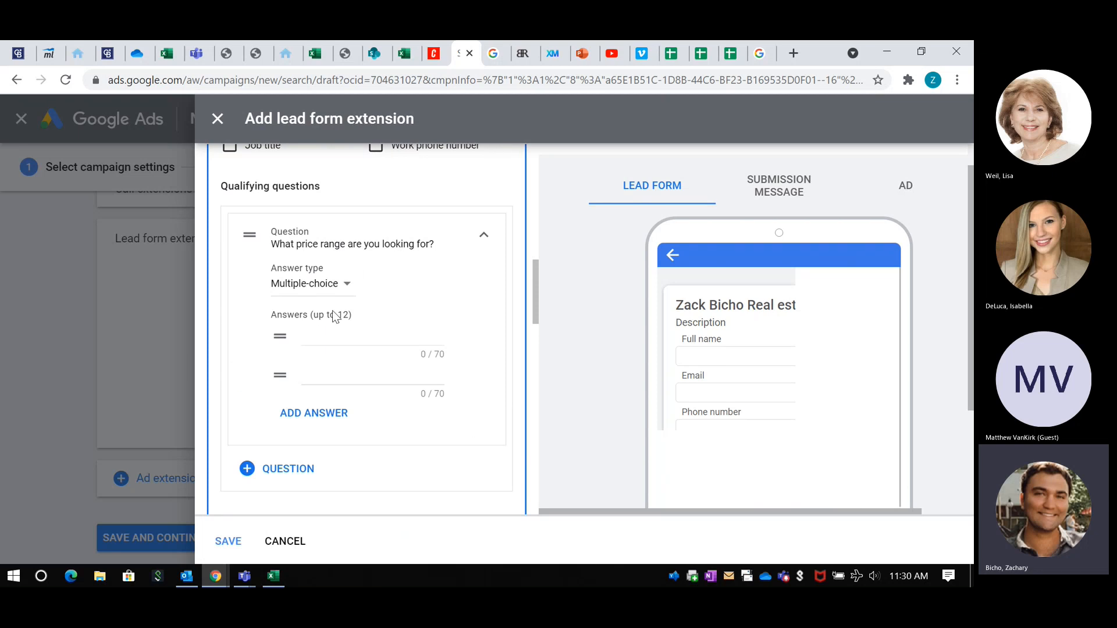
{"action": "left_click", "coordinate": [335, 286]}
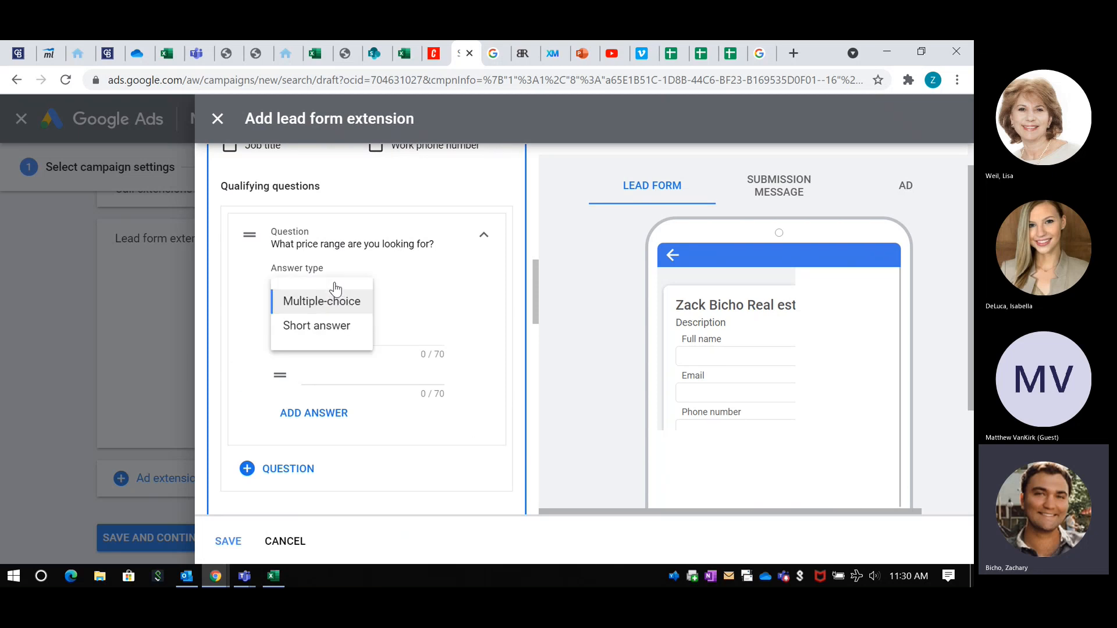
{"action": "left_click", "coordinate": [320, 326]}
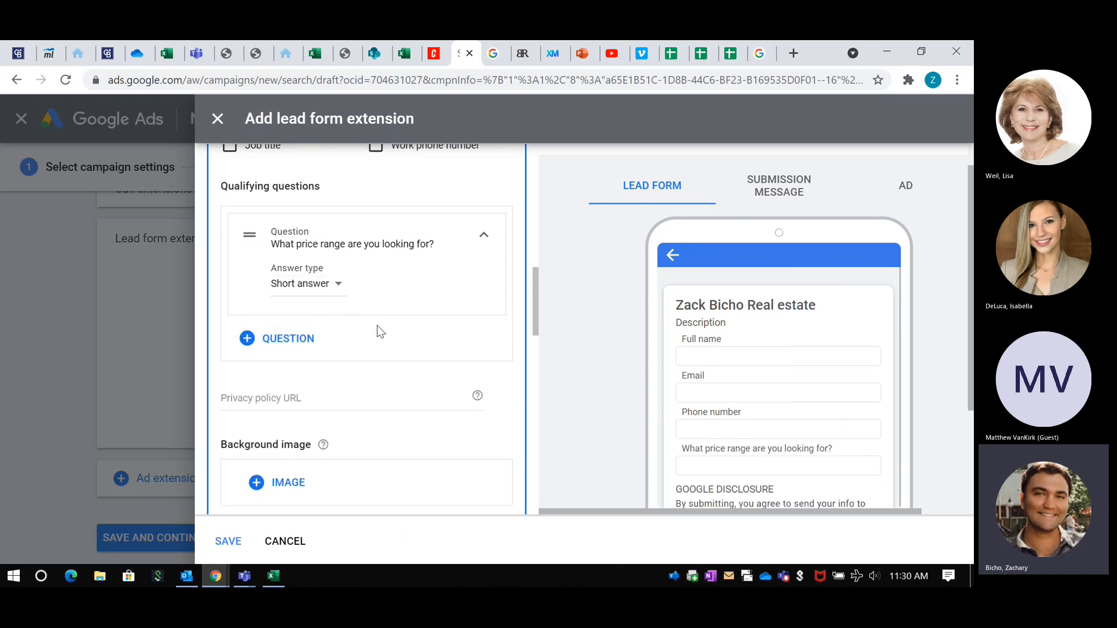
Step: Look over the lead form's privacy policy, background image, submission message and call-to-action settings
{"action": "scroll", "coordinate": [382, 330], "scroll_direction": "down", "scroll_amount": 1}
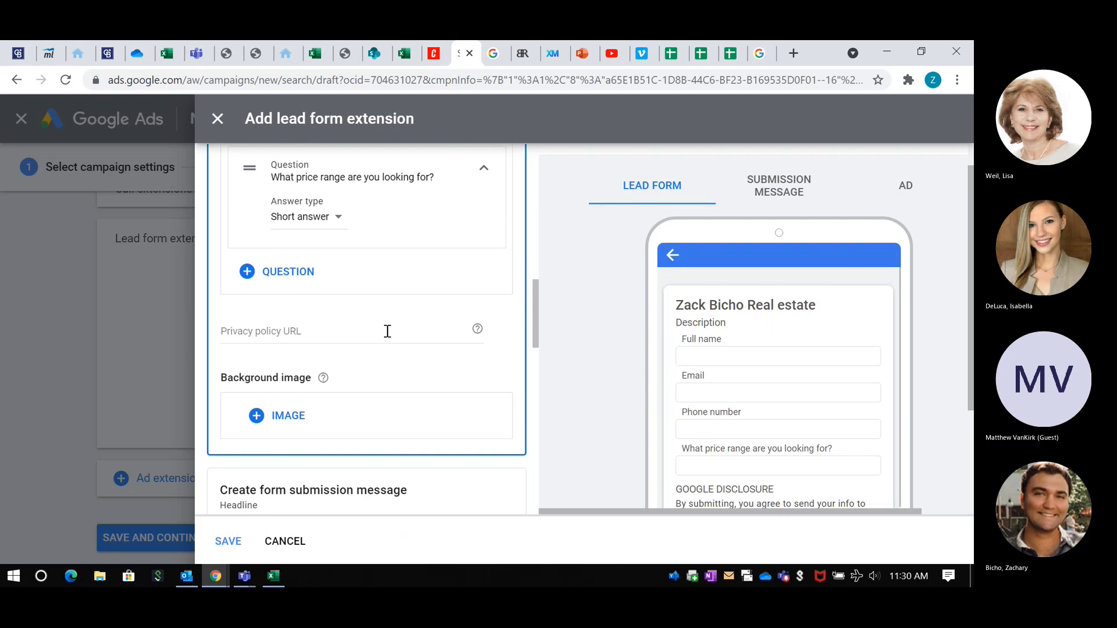
{"action": "scroll", "coordinate": [381, 281], "scroll_direction": "down", "scroll_amount": 1}
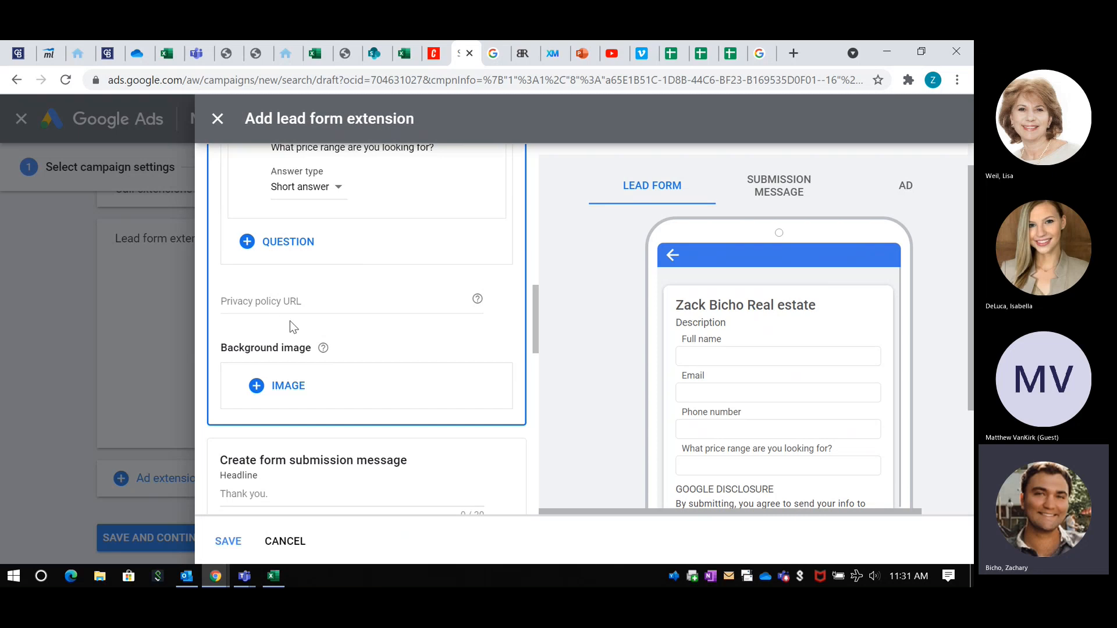
{"action": "scroll", "coordinate": [311, 399], "scroll_direction": "down", "scroll_amount": 1}
{"action": "scroll", "coordinate": [311, 401], "scroll_direction": "up", "scroll_amount": 2}
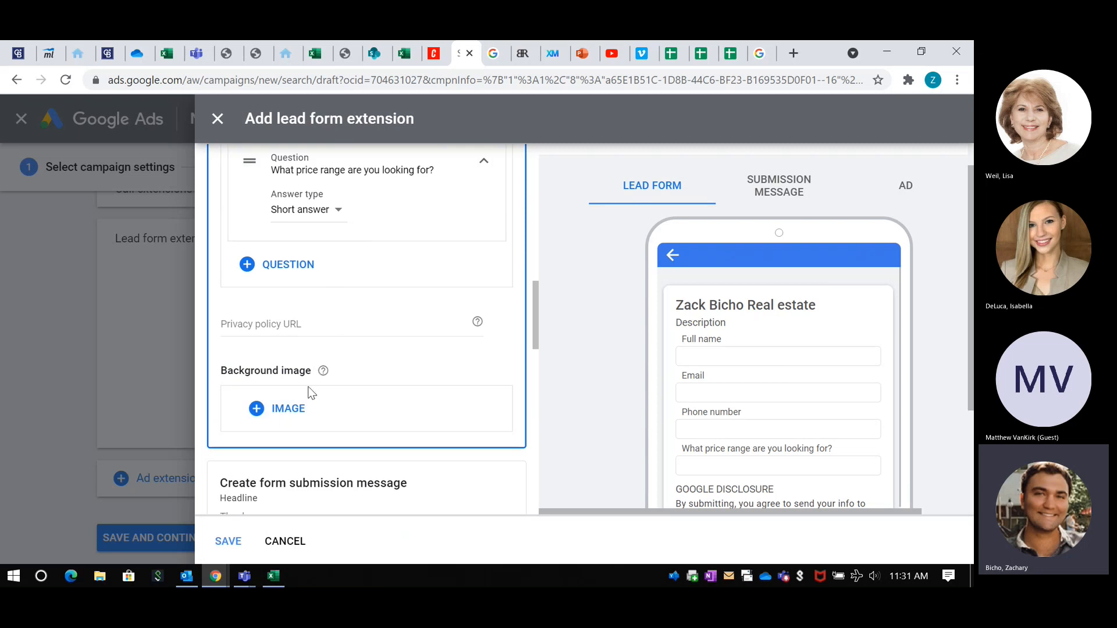
{"action": "scroll", "coordinate": [297, 361], "scroll_direction": "down", "scroll_amount": 1}
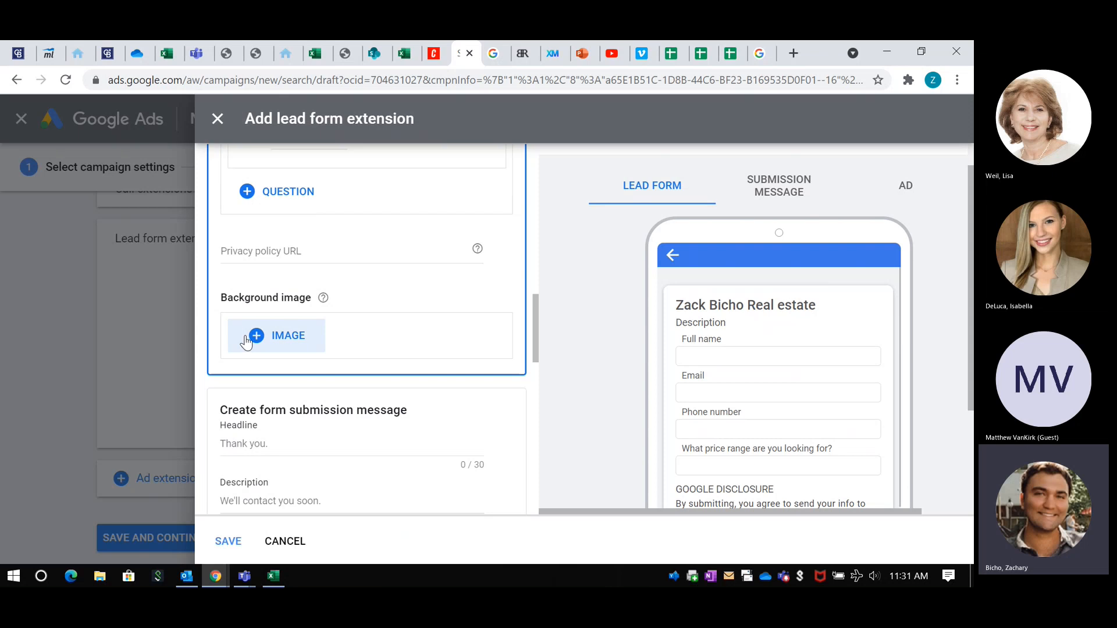
{"action": "scroll", "coordinate": [444, 319], "scroll_direction": "down", "scroll_amount": 2}
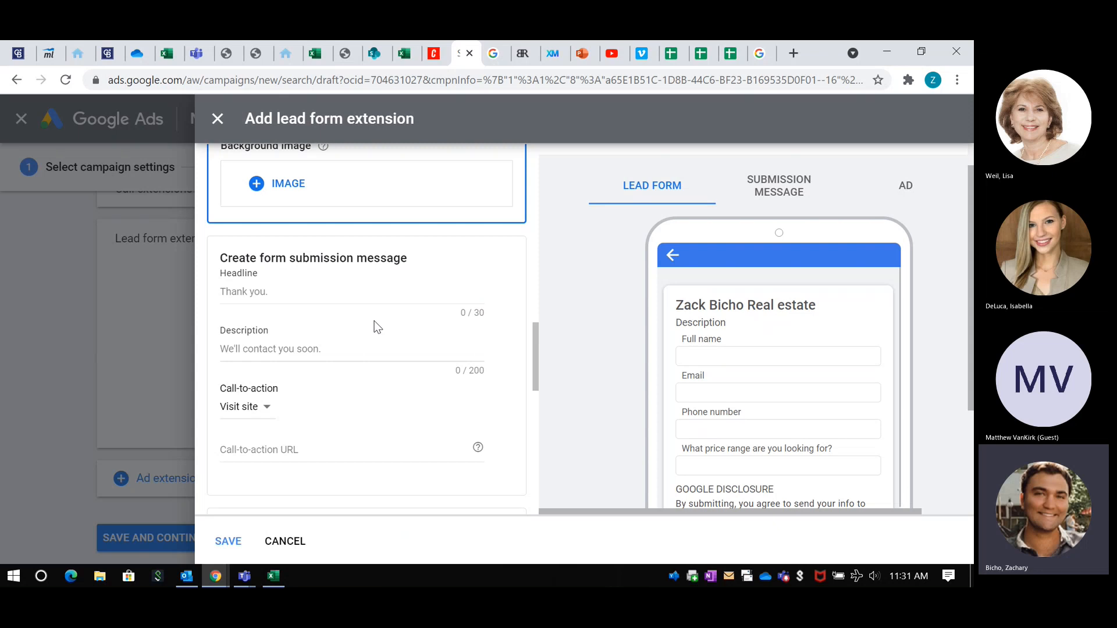
{"action": "scroll", "coordinate": [330, 317], "scroll_direction": "down", "scroll_amount": 3}
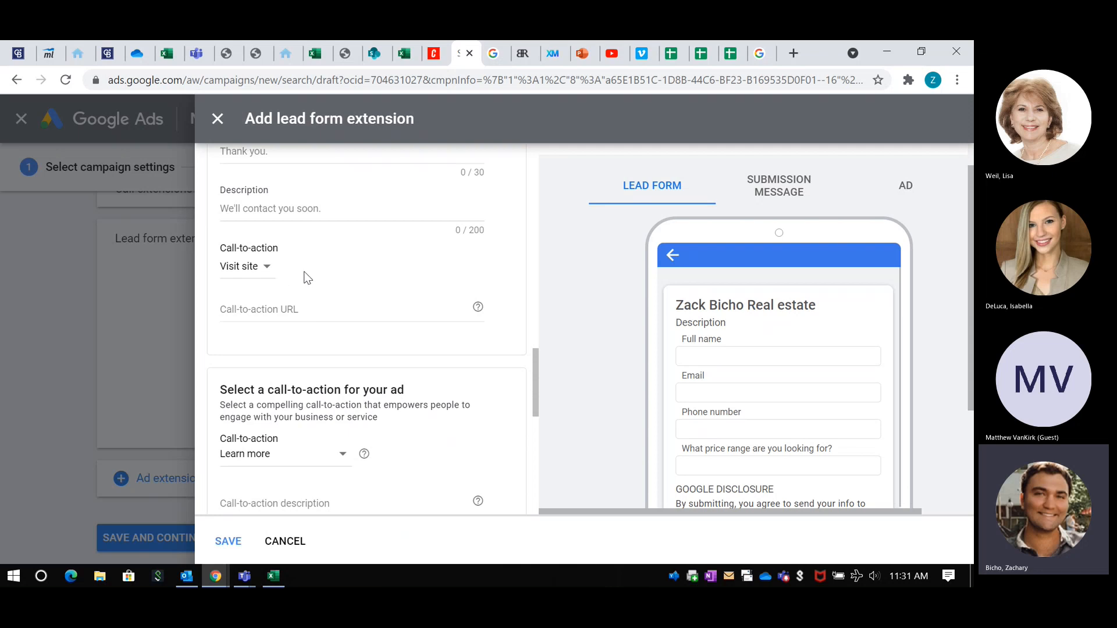
{"action": "scroll", "coordinate": [306, 278], "scroll_direction": "up", "scroll_amount": 1}
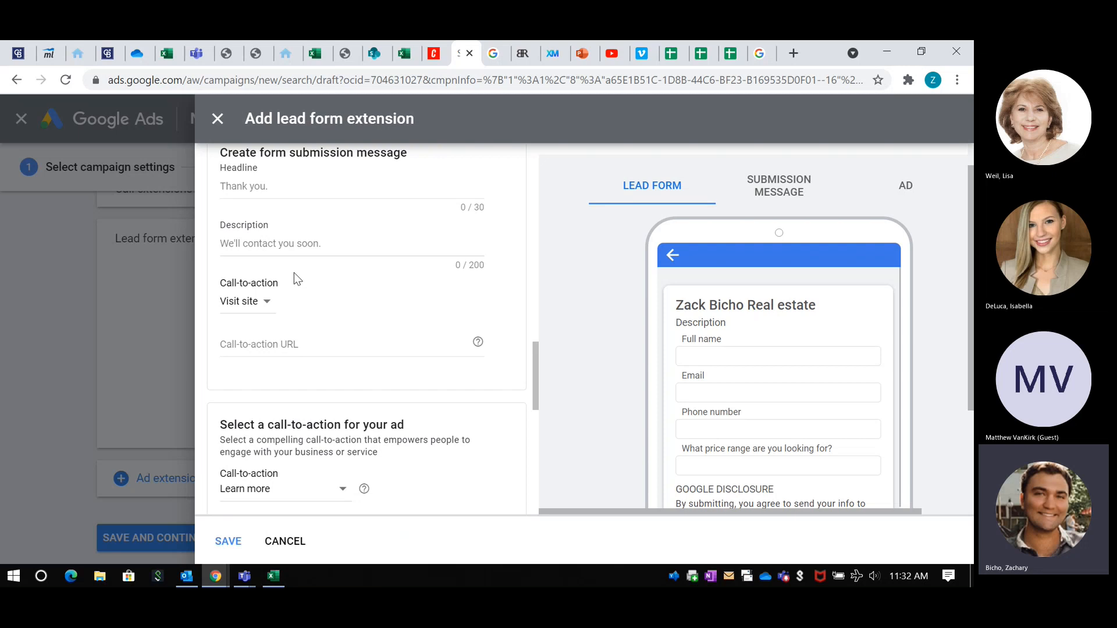
{"action": "scroll", "coordinate": [330, 302], "scroll_direction": "down", "scroll_amount": 2}
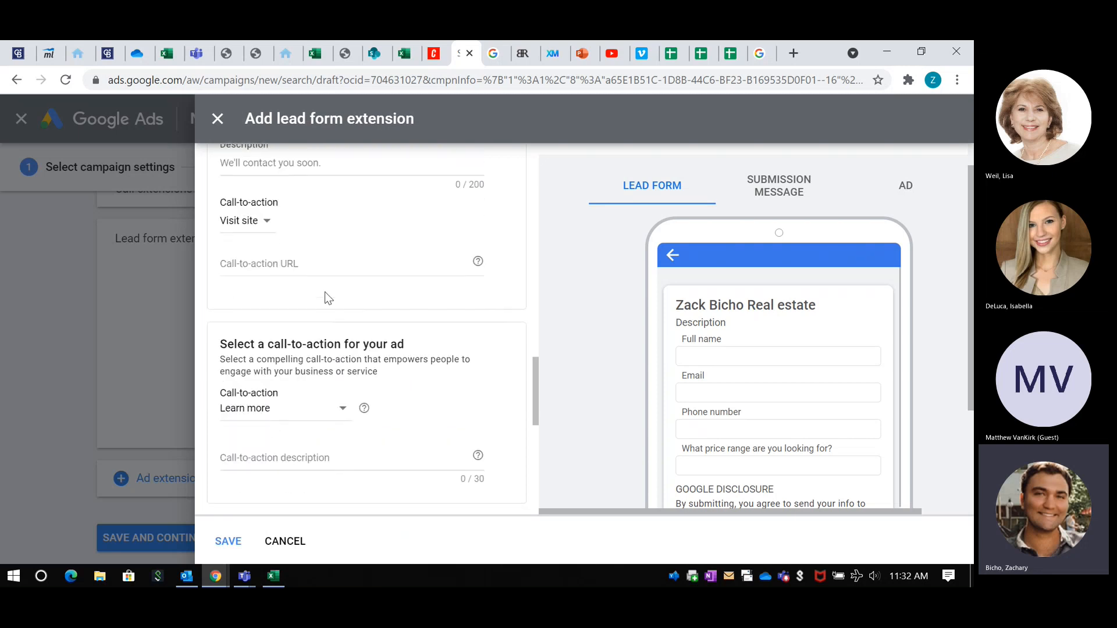
{"action": "scroll", "coordinate": [324, 292], "scroll_direction": "down", "scroll_amount": 2}
{"action": "scroll", "coordinate": [343, 265], "scroll_direction": "down", "scroll_amount": 1}
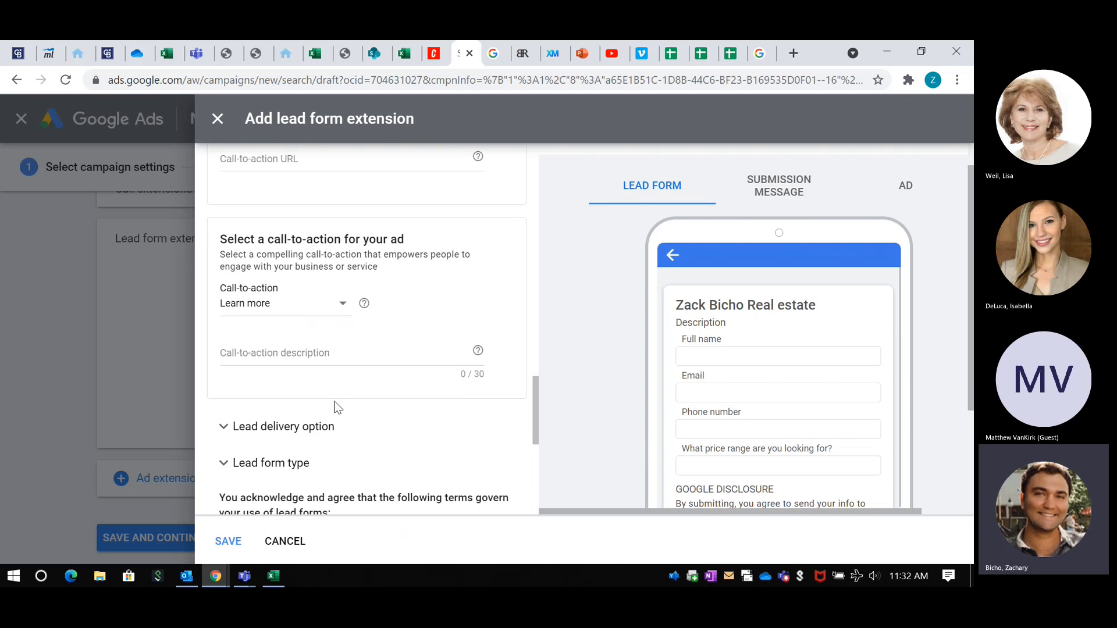
{"action": "scroll", "coordinate": [314, 357], "scroll_direction": "down", "scroll_amount": 1}
Step: Expand the lead delivery option and review the lead download, webhook integration and lead form terms
{"action": "left_click", "coordinate": [317, 373]}
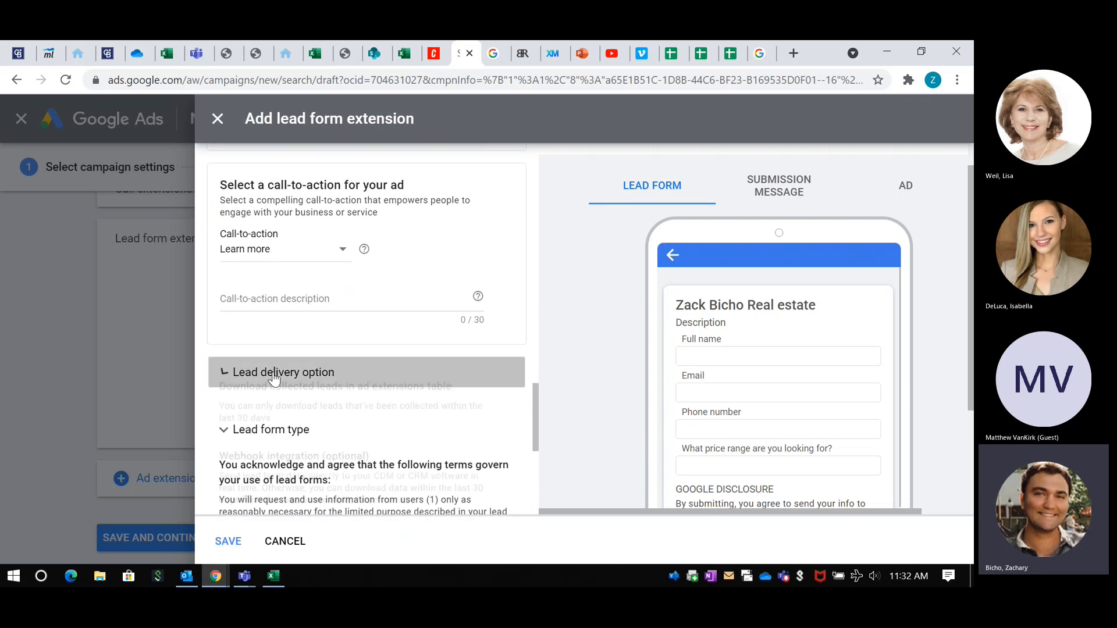
{"action": "scroll", "coordinate": [317, 375], "scroll_direction": "down", "scroll_amount": 1}
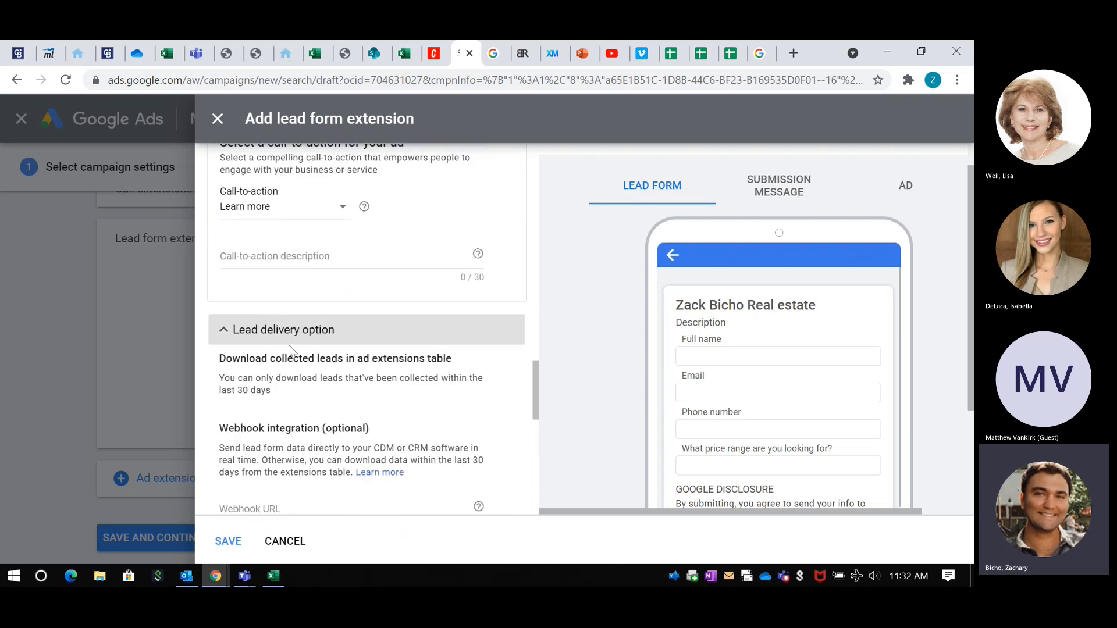
{"action": "scroll", "coordinate": [288, 345], "scroll_direction": "down", "scroll_amount": 3}
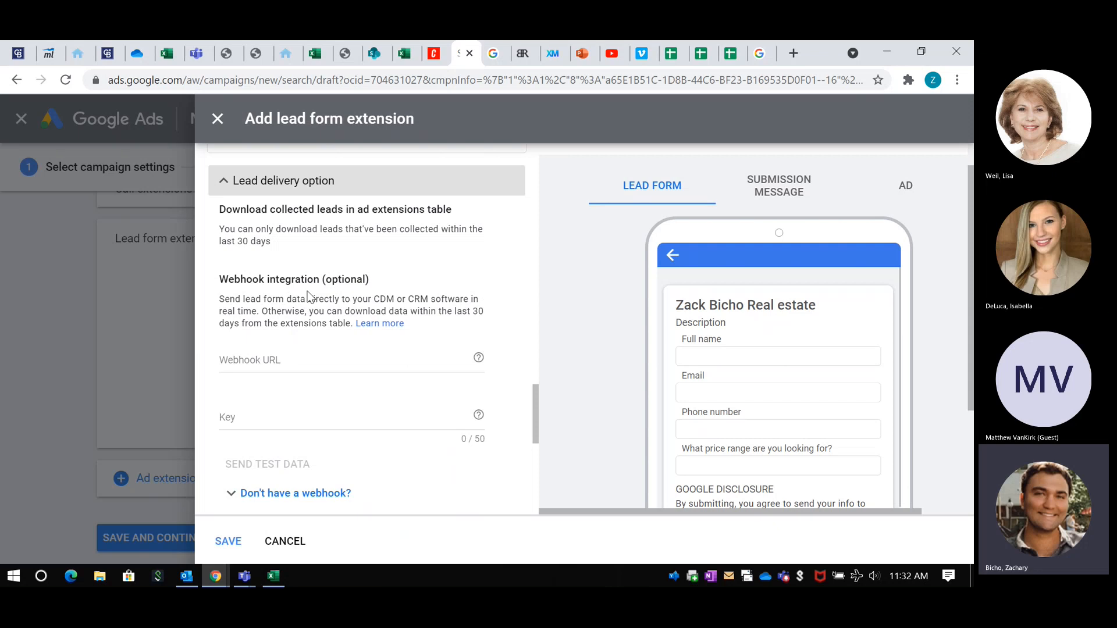
{"action": "scroll", "coordinate": [308, 294], "scroll_direction": "down", "scroll_amount": 3}
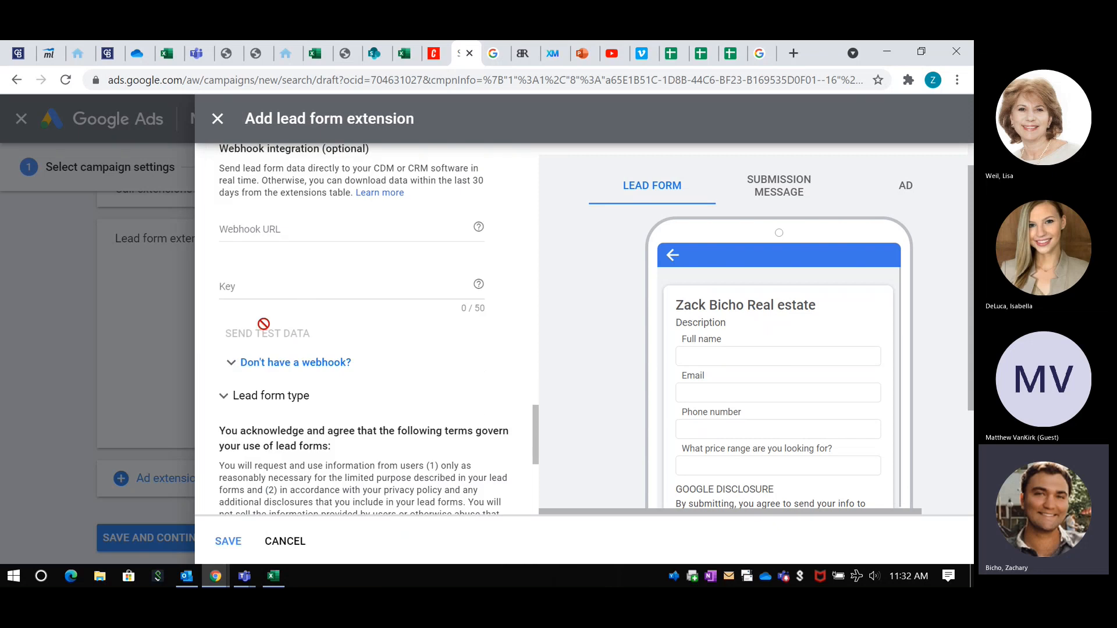
{"action": "scroll", "coordinate": [261, 323], "scroll_direction": "down", "scroll_amount": 2}
{"action": "scroll", "coordinate": [775, 211], "scroll_direction": "down", "scroll_amount": 3}
{"action": "scroll", "coordinate": [781, 257], "scroll_direction": "up", "scroll_amount": 3}
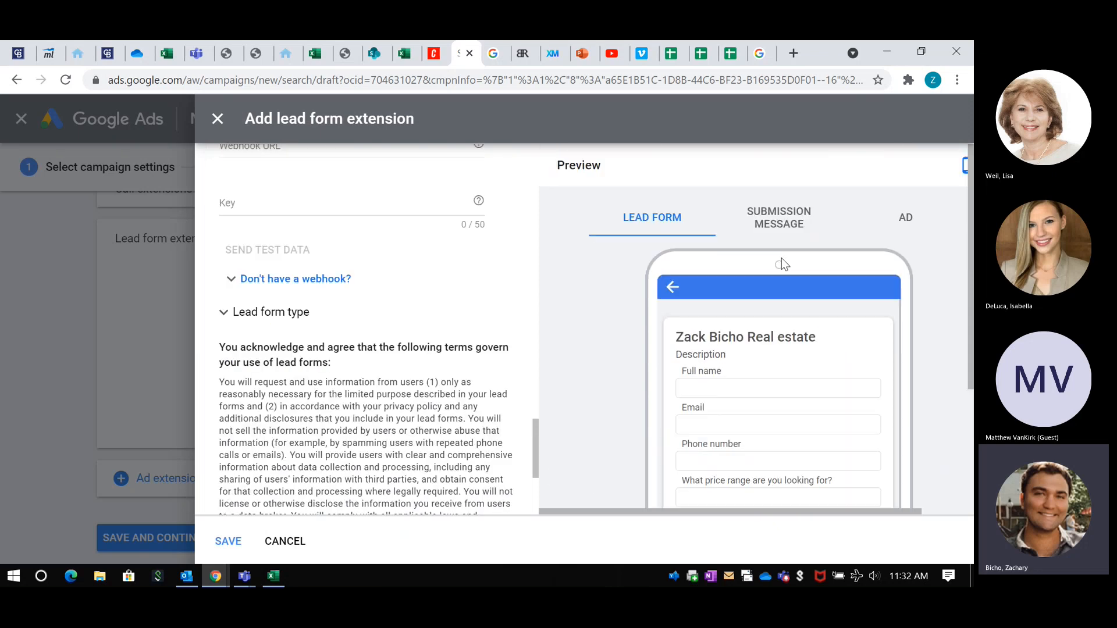
Step: Preview the lead form's submission message and how the form's call-to-action appears in the ad
{"action": "left_click", "coordinate": [780, 218]}
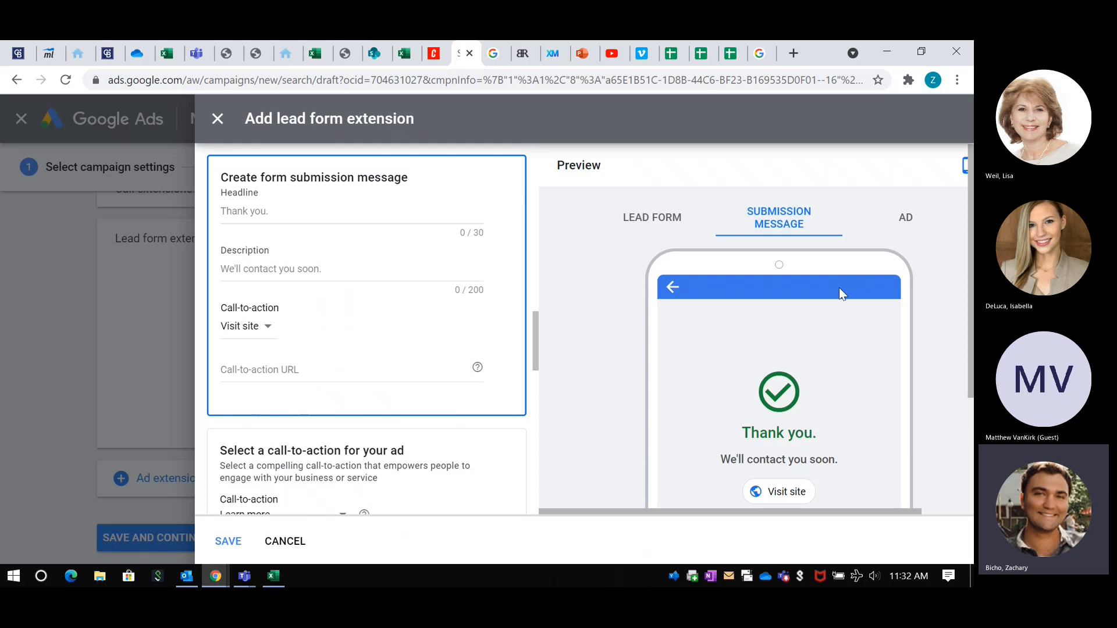
{"action": "scroll", "coordinate": [839, 288], "scroll_direction": "down", "scroll_amount": 3}
{"action": "scroll", "coordinate": [815, 302], "scroll_direction": "up", "scroll_amount": 3}
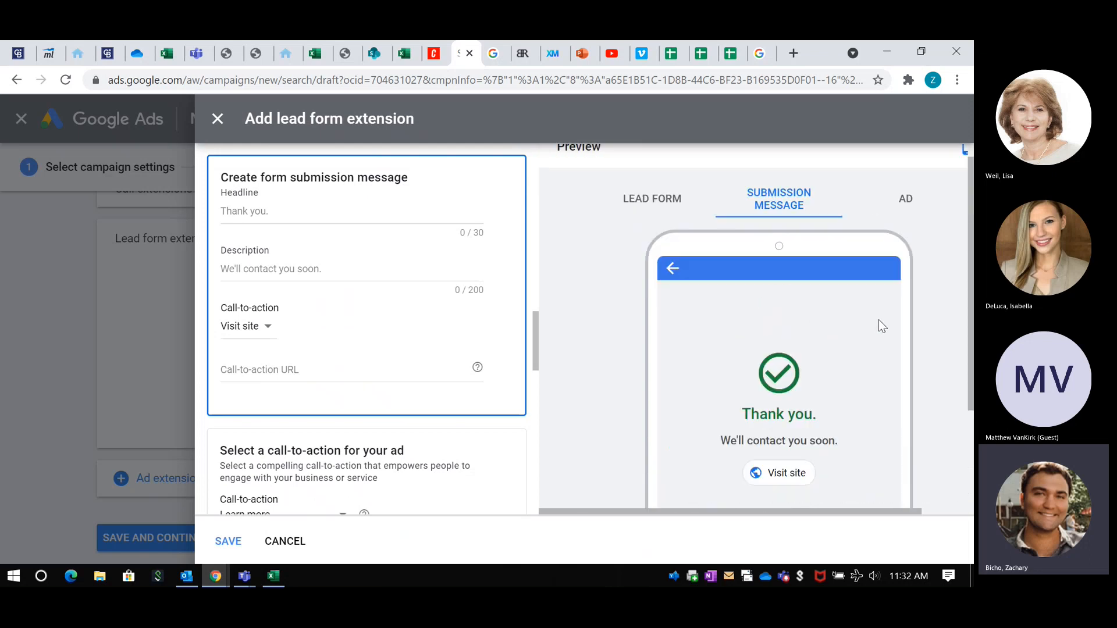
{"action": "scroll", "coordinate": [939, 305], "scroll_direction": "down", "scroll_amount": 3}
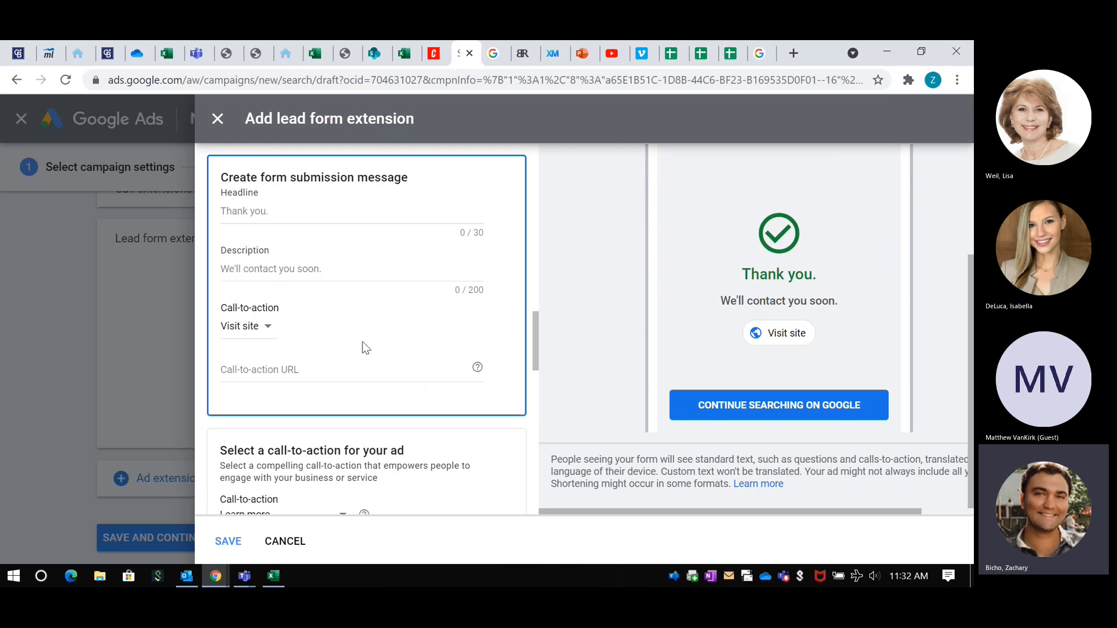
{"action": "scroll", "coordinate": [814, 291], "scroll_direction": "up", "scroll_amount": 3}
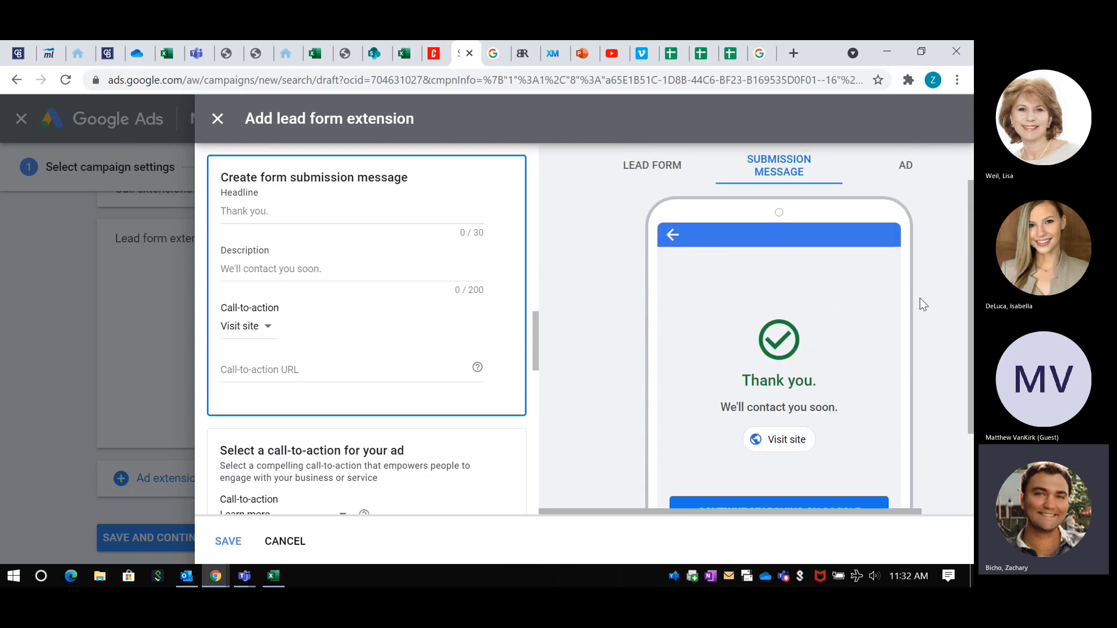
{"action": "left_click", "coordinate": [903, 208]}
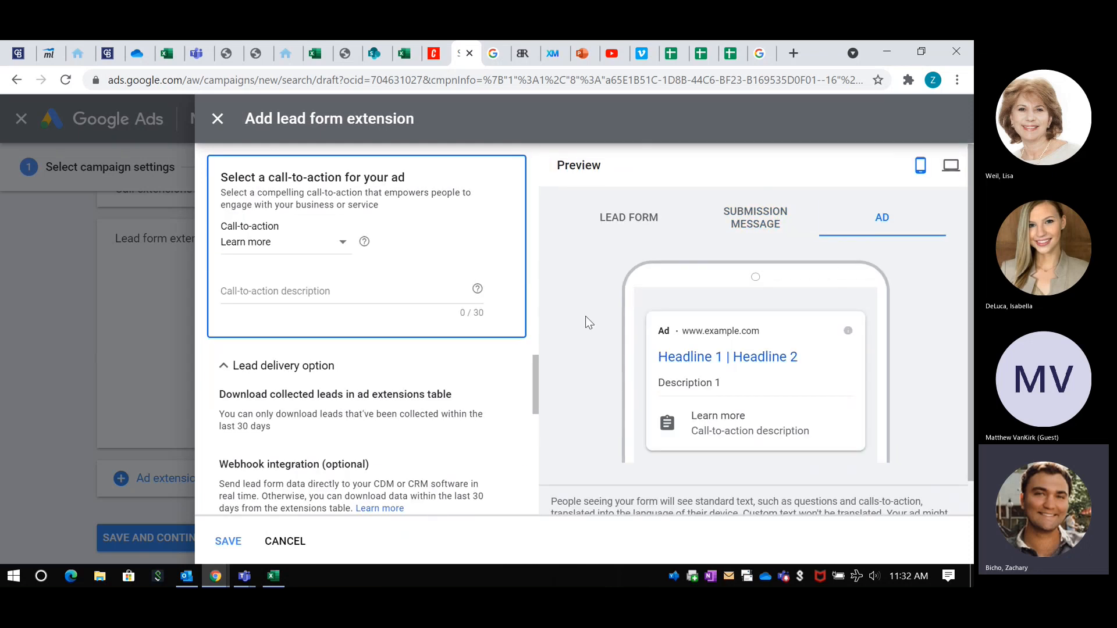
{"action": "scroll", "coordinate": [599, 277], "scroll_direction": "down", "scroll_amount": 1}
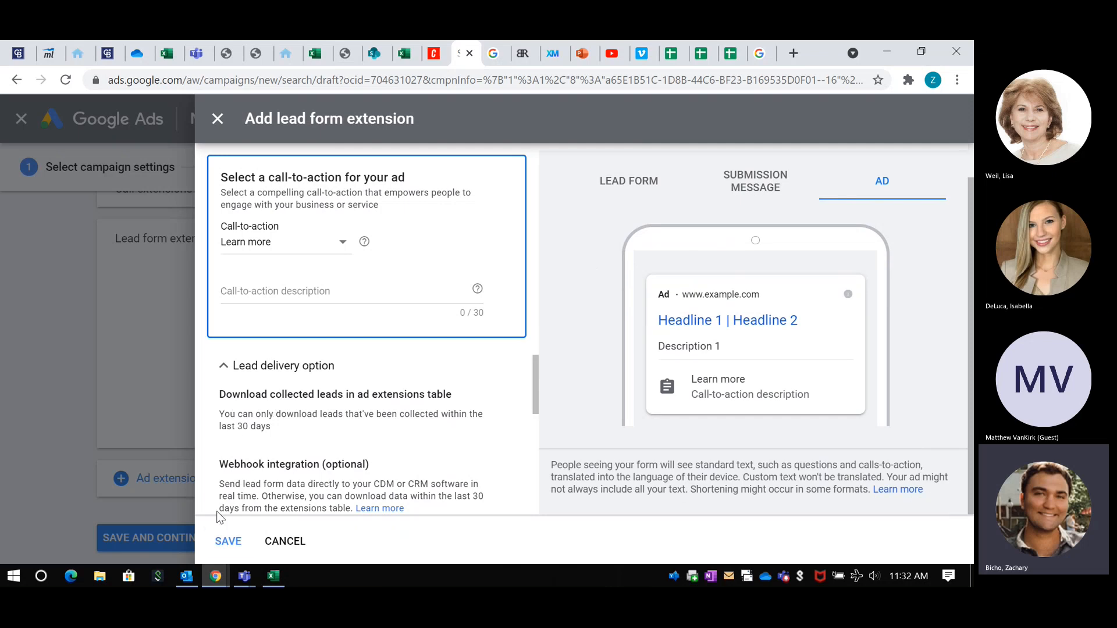
Step: Try to save the lead form extension by accepting its Terms of Service, and close the form to return to the campaign settings
{"action": "left_click", "coordinate": [227, 539]}
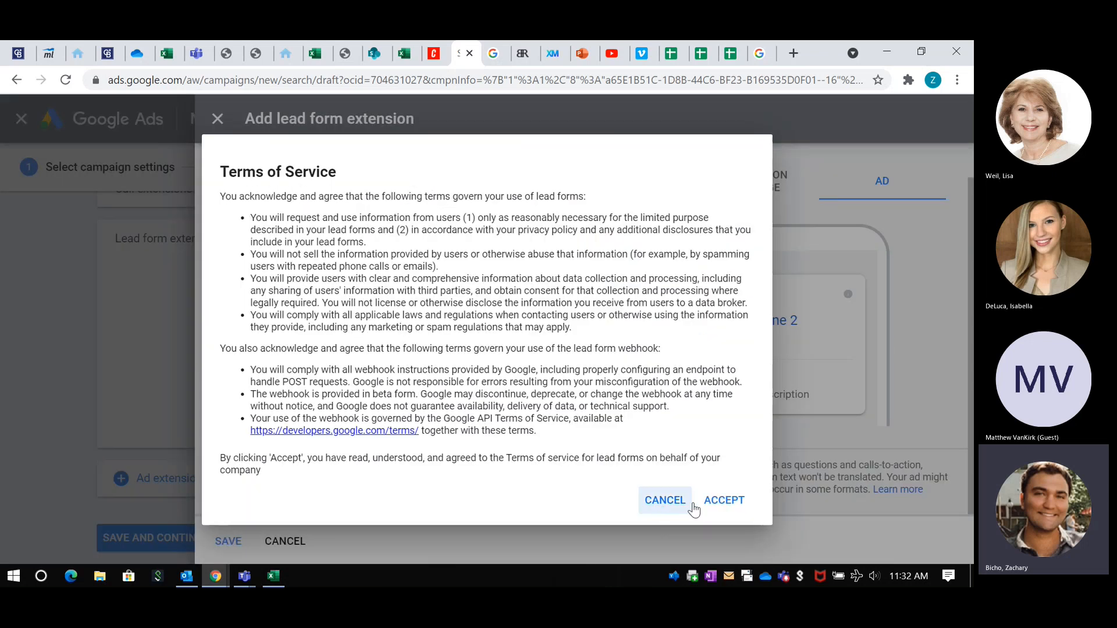
{"action": "left_click", "coordinate": [724, 500]}
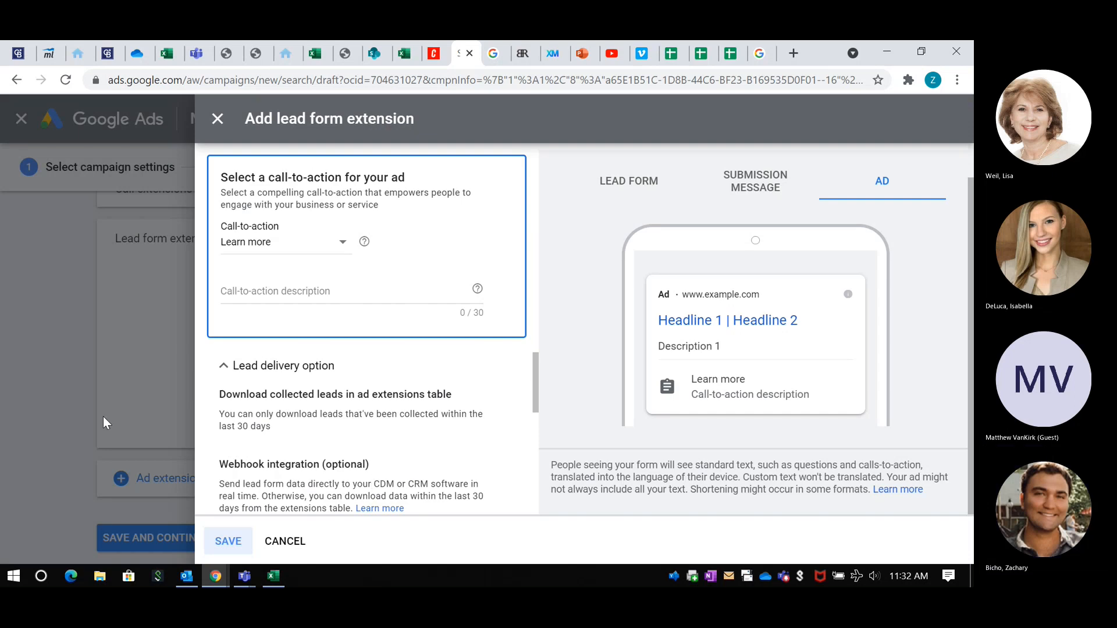
{"action": "left_click", "coordinate": [217, 121]}
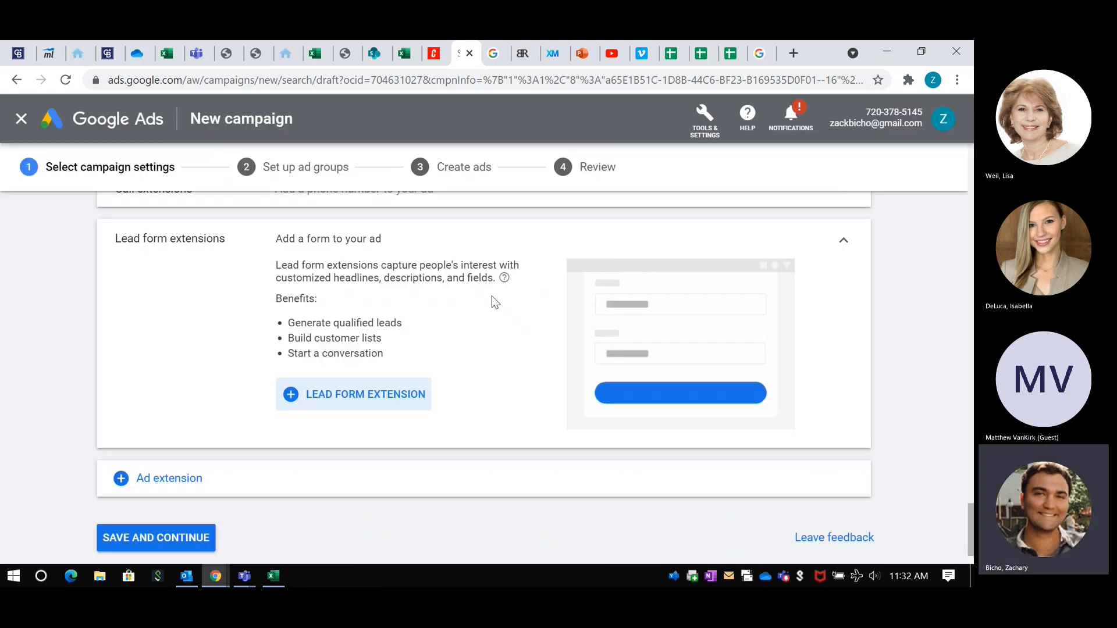
{"action": "scroll", "coordinate": [214, 352], "scroll_direction": "down", "scroll_amount": 2}
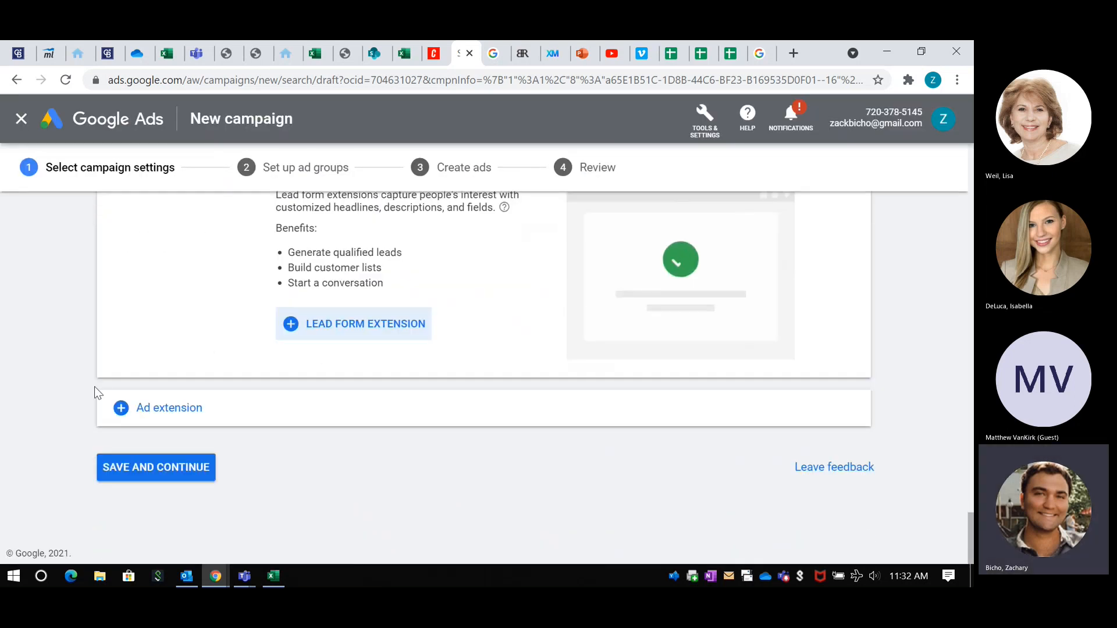
Step: Save the campaign settings, continue to ad group setup and go to the keywords section of the first ad group
{"action": "left_click", "coordinate": [145, 475]}
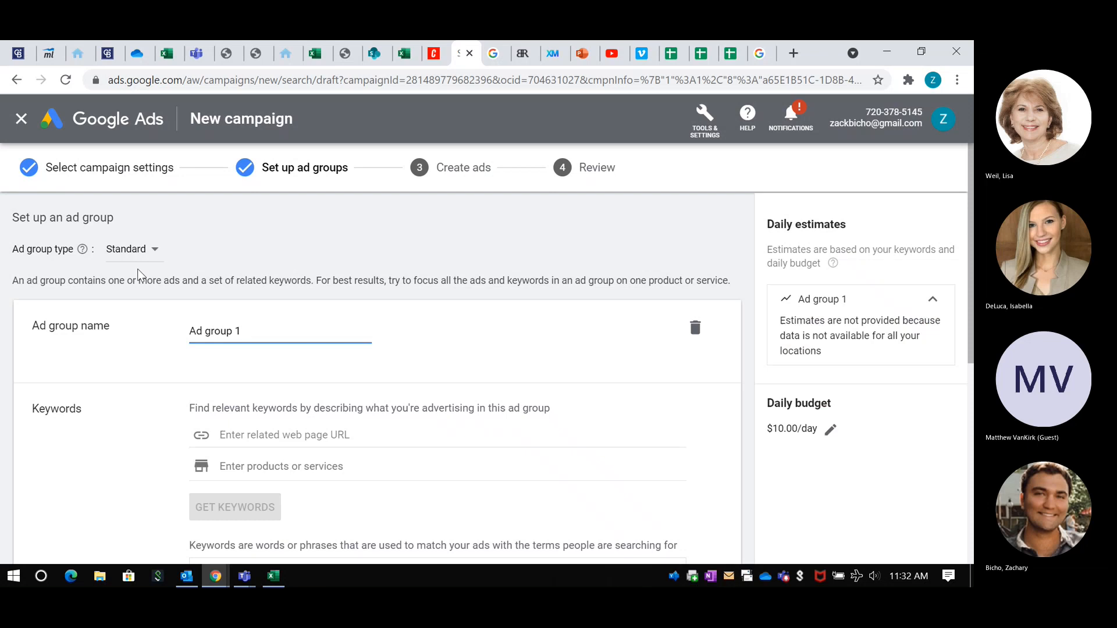
{"action": "scroll", "coordinate": [69, 272], "scroll_direction": "down", "scroll_amount": 1}
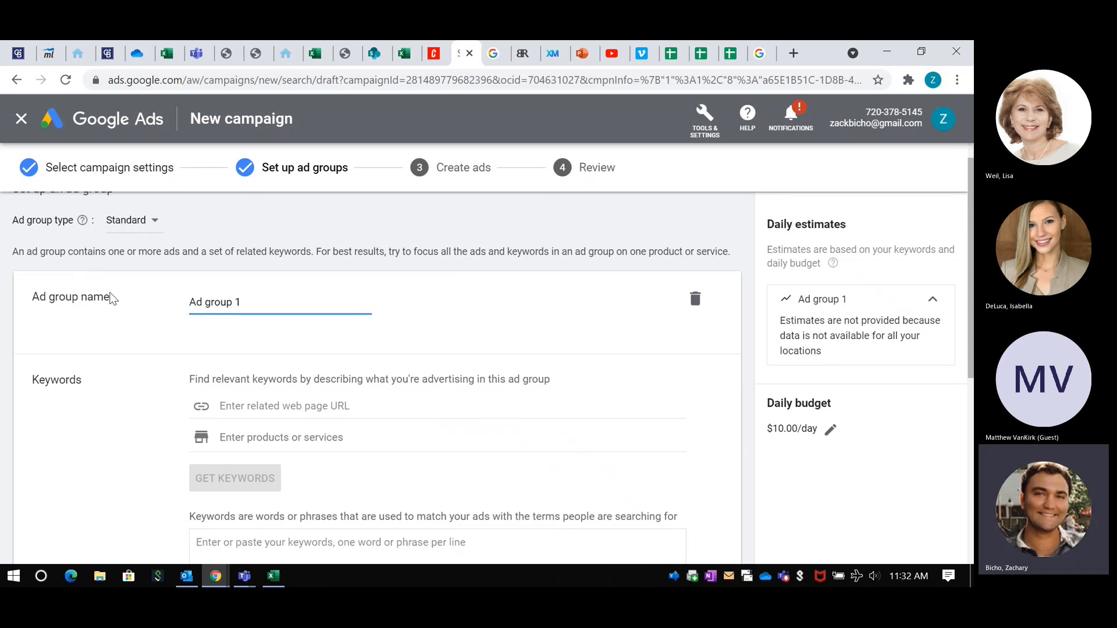
{"action": "scroll", "coordinate": [113, 299], "scroll_direction": "down", "scroll_amount": 1}
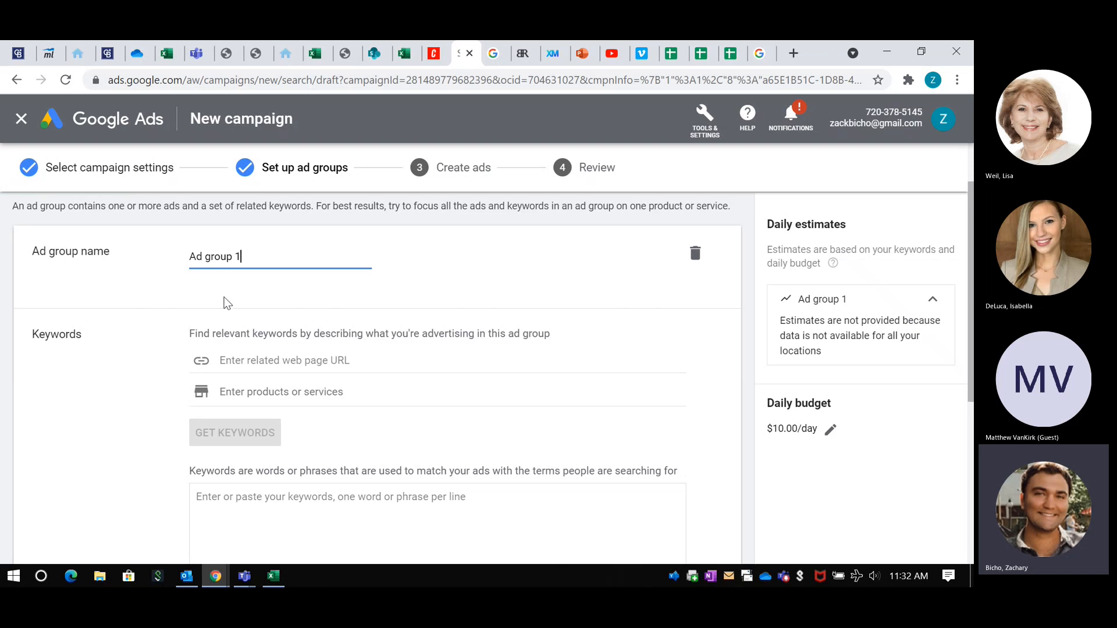
{"action": "scroll", "coordinate": [224, 297], "scroll_direction": "down", "scroll_amount": 2}
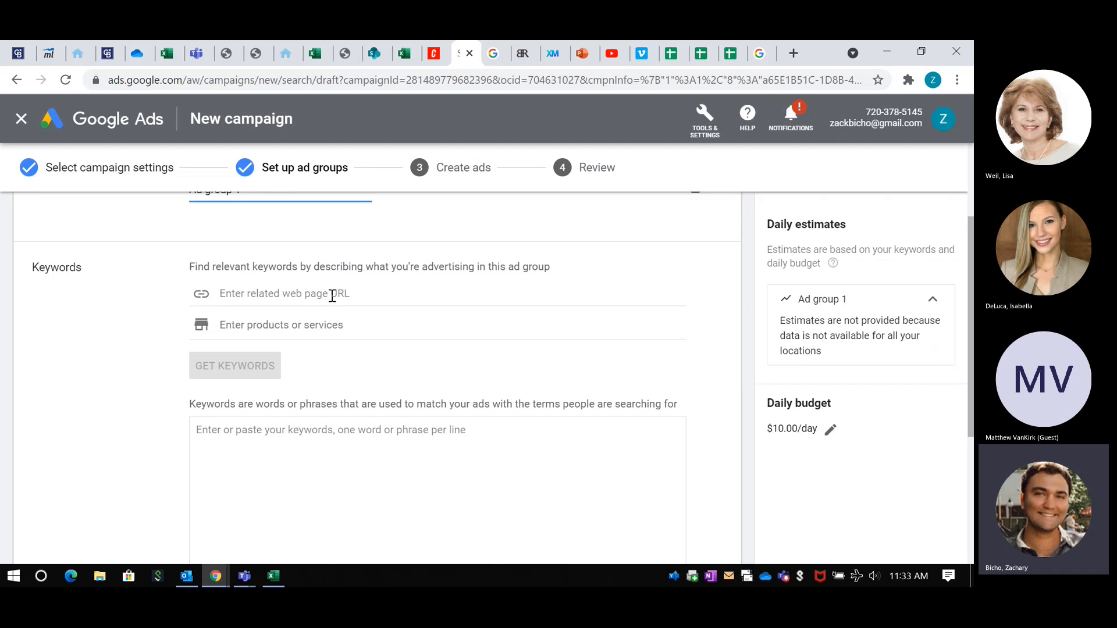
Step: Copy the real estate agent's website address from its open page and enter it as the ad group's related web page URL
{"action": "left_click", "coordinate": [78, 53]}
{"action": "left_click", "coordinate": [273, 81]}
{"action": "key", "text": "ctrl+c"}
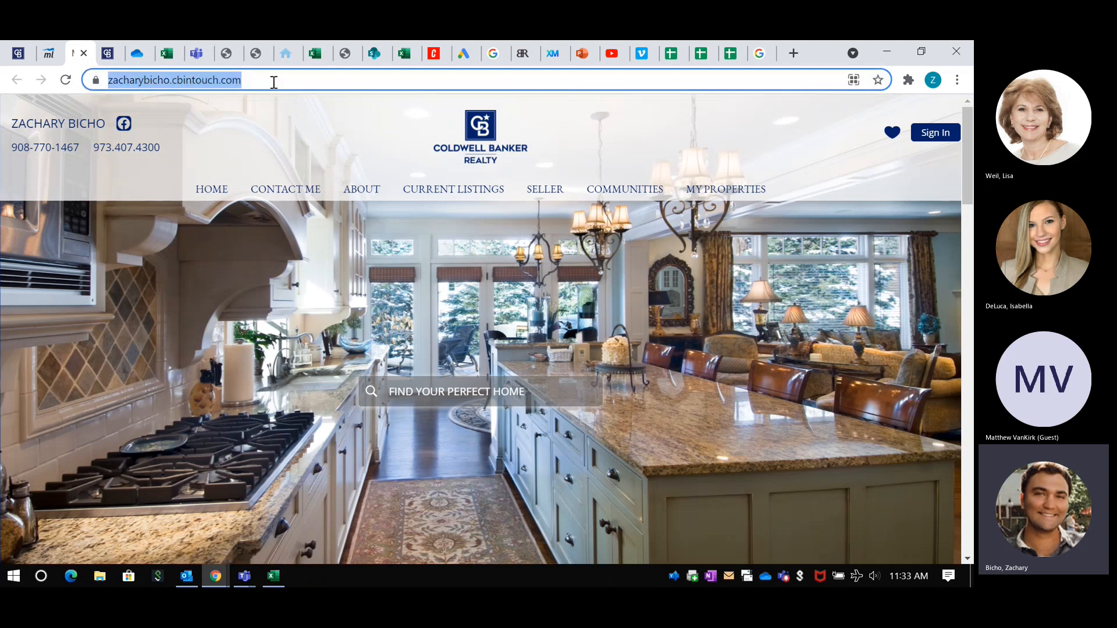
{"action": "left_click", "coordinate": [464, 54]}
{"action": "left_click", "coordinate": [261, 294]}
{"action": "key", "text": "ctrl+v"}
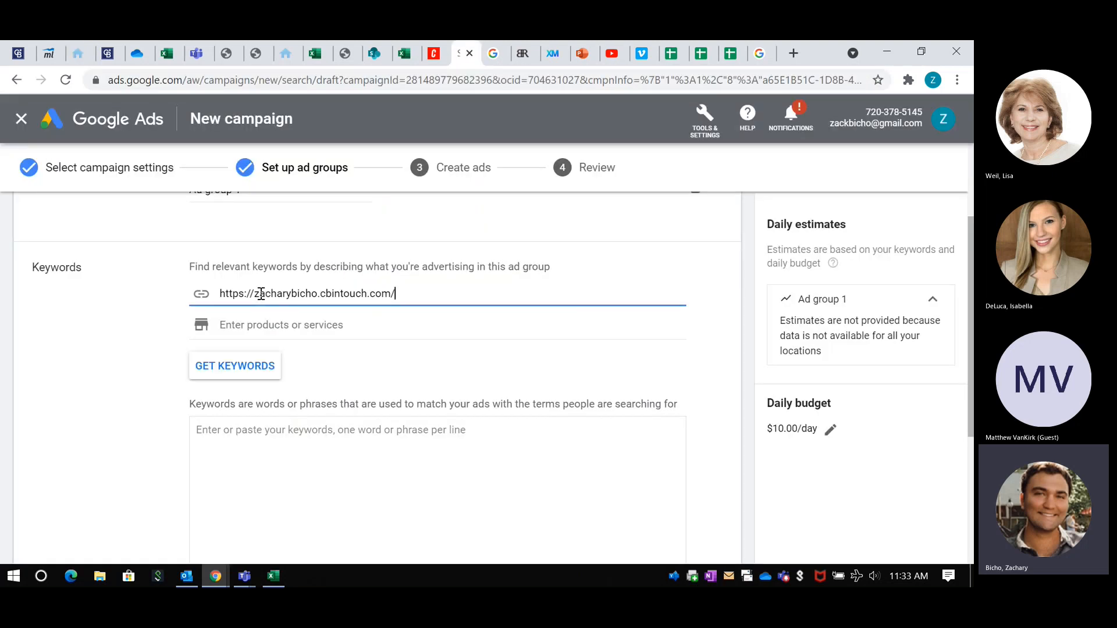
Step: Add Real Estate as the product or service and get keyword suggestions for the ad group
{"action": "left_click", "coordinate": [246, 330]}
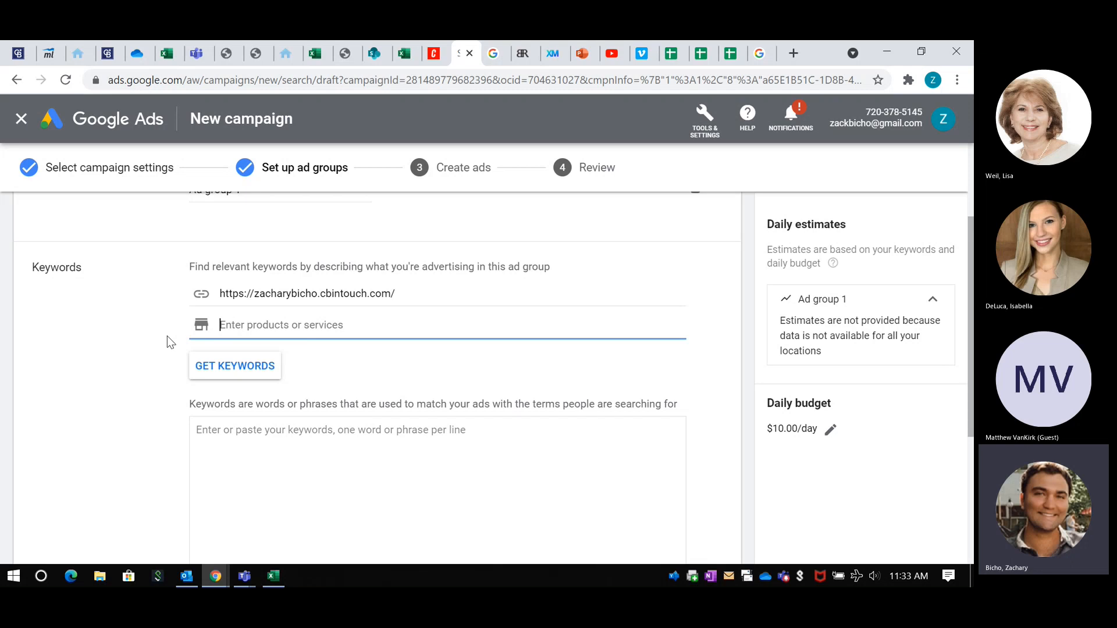
{"action": "scroll", "coordinate": [167, 336], "scroll_direction": "down", "scroll_amount": 1}
{"action": "type", "text": "Rea"}
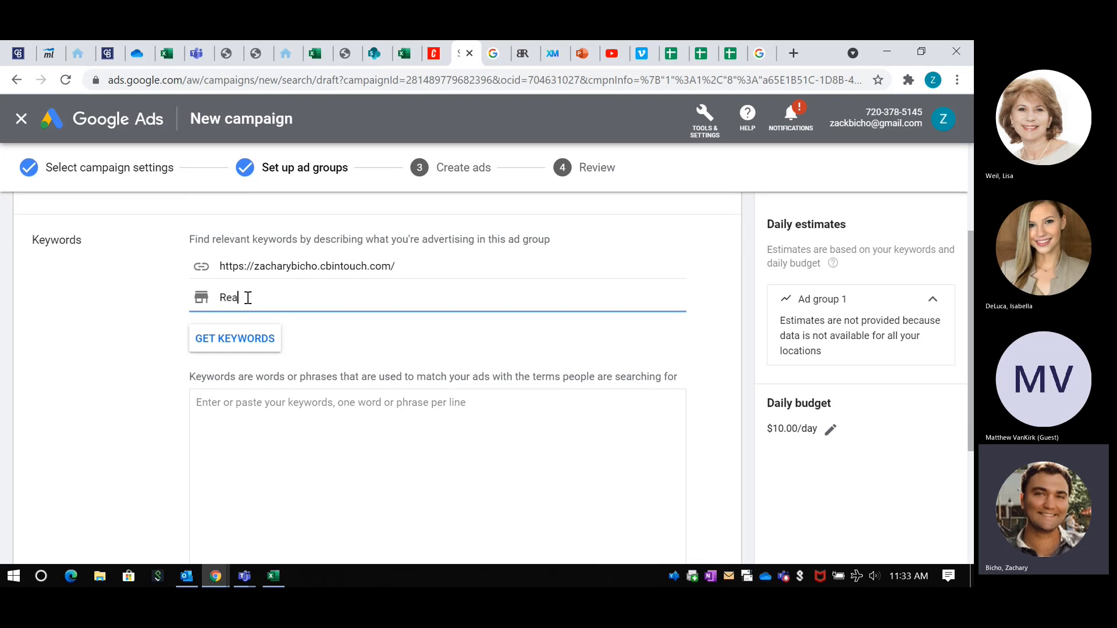
{"action": "type", "text": "l Estate"}
{"action": "key", "text": "Return"}
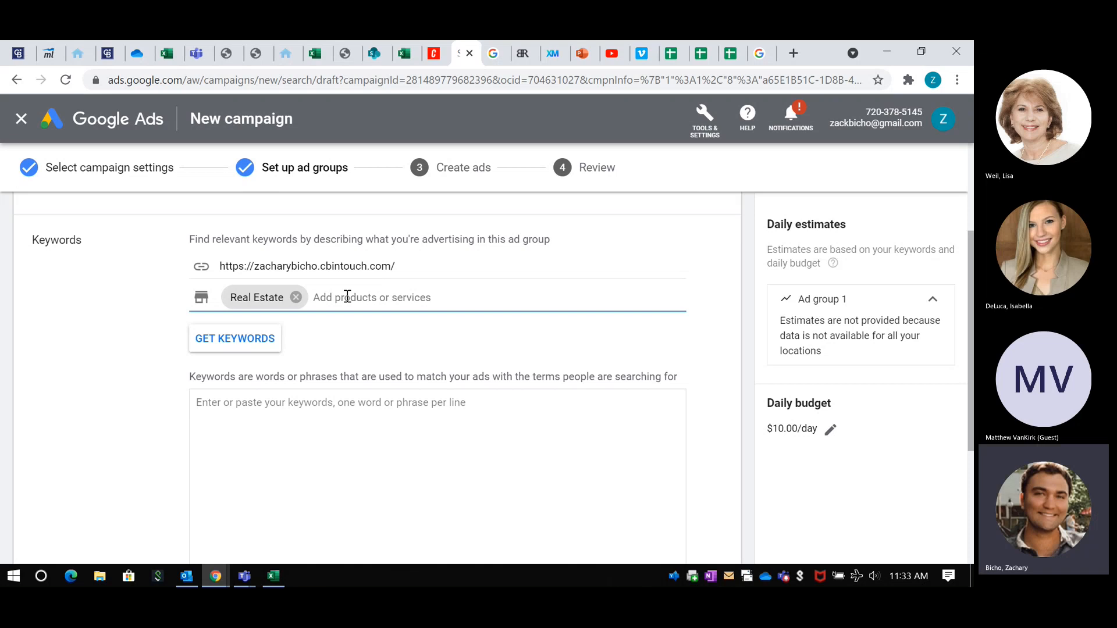
{"action": "left_click", "coordinate": [213, 342]}
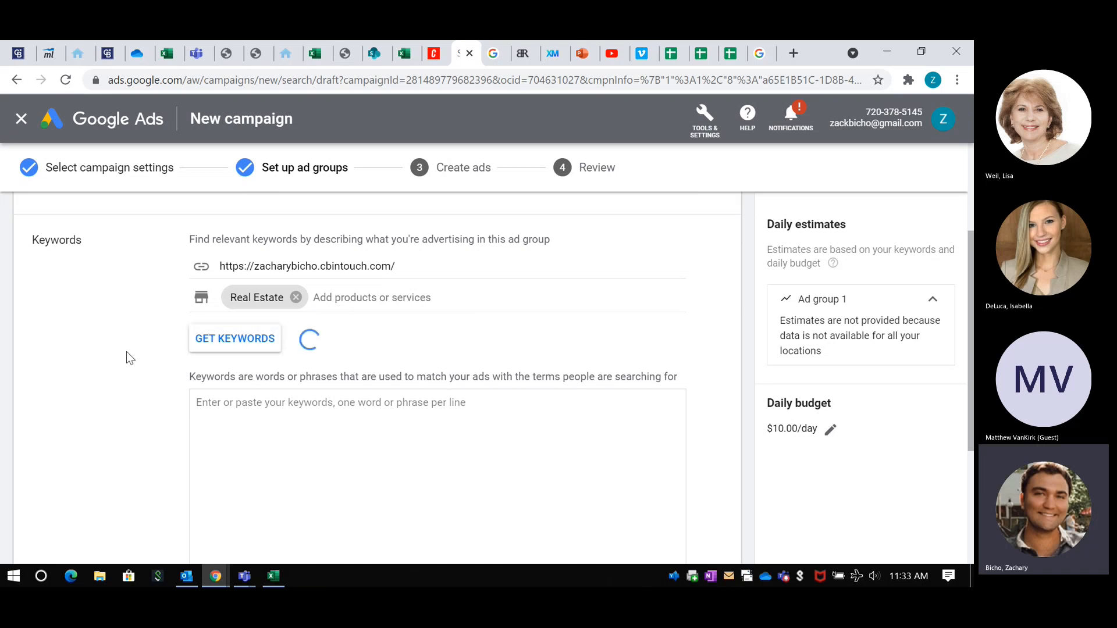
Step: Review the suggested keywords and look at the open Google search results for "homes for sale in millstone" for comparison
{"action": "scroll", "coordinate": [125, 343], "scroll_direction": "down", "scroll_amount": 3}
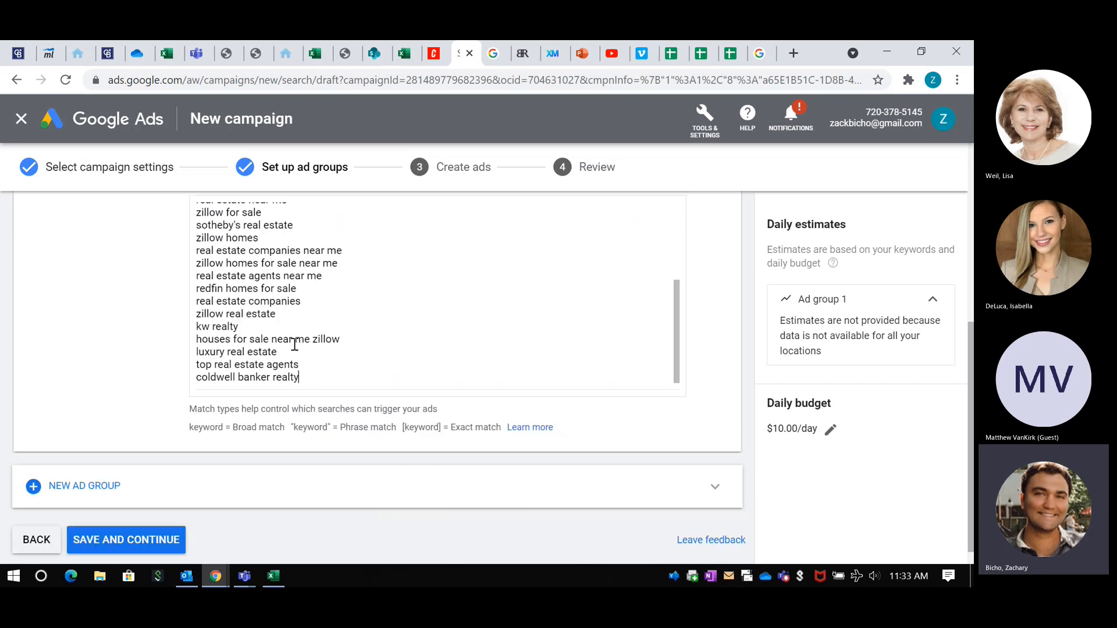
{"action": "scroll", "coordinate": [285, 284], "scroll_direction": "up", "scroll_amount": 5}
{"action": "scroll", "coordinate": [260, 330], "scroll_direction": "up", "scroll_amount": 3}
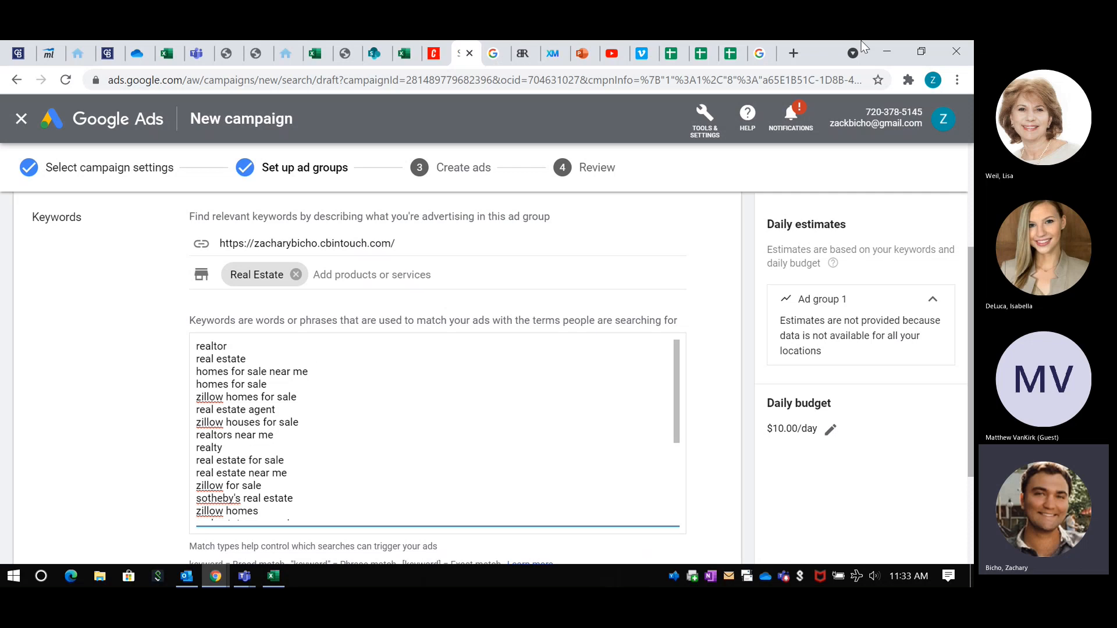
{"action": "left_click", "coordinate": [757, 56]}
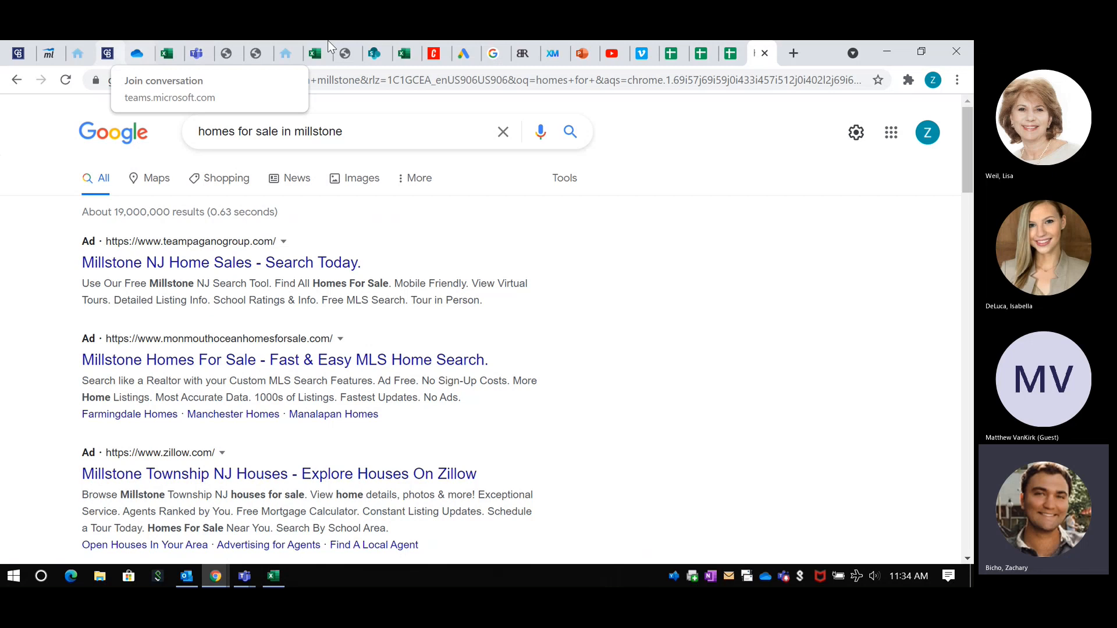
{"action": "left_click", "coordinate": [463, 52]}
Step: Delete all the suggested keywords from the ad group's keyword list
{"action": "scroll", "coordinate": [110, 356], "scroll_direction": "down", "scroll_amount": 1}
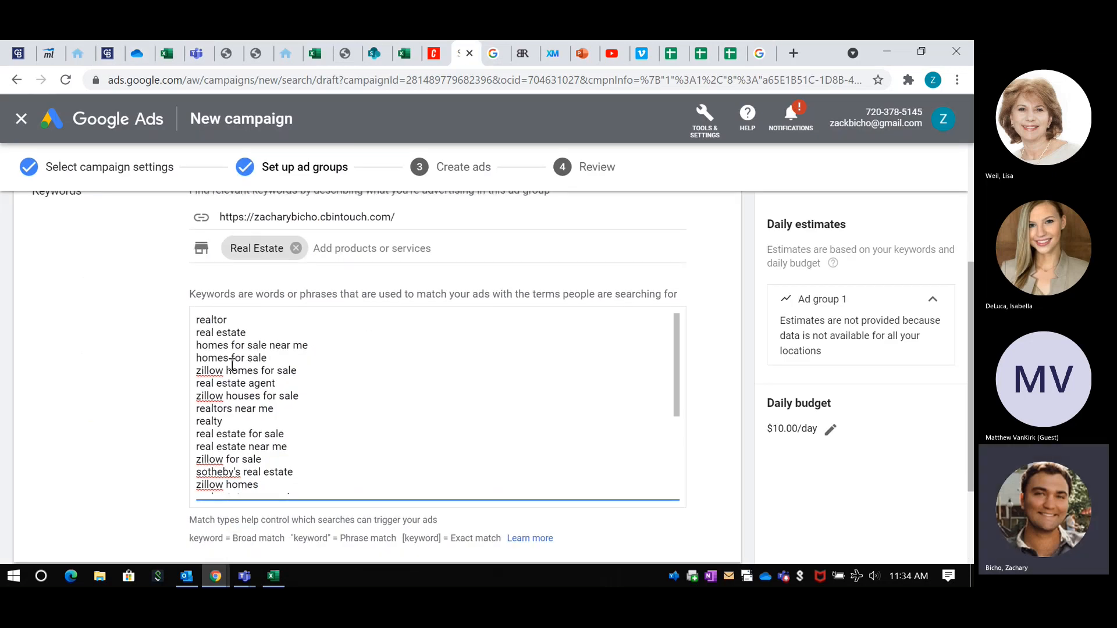
{"action": "scroll", "coordinate": [232, 365], "scroll_direction": "down", "scroll_amount": 5}
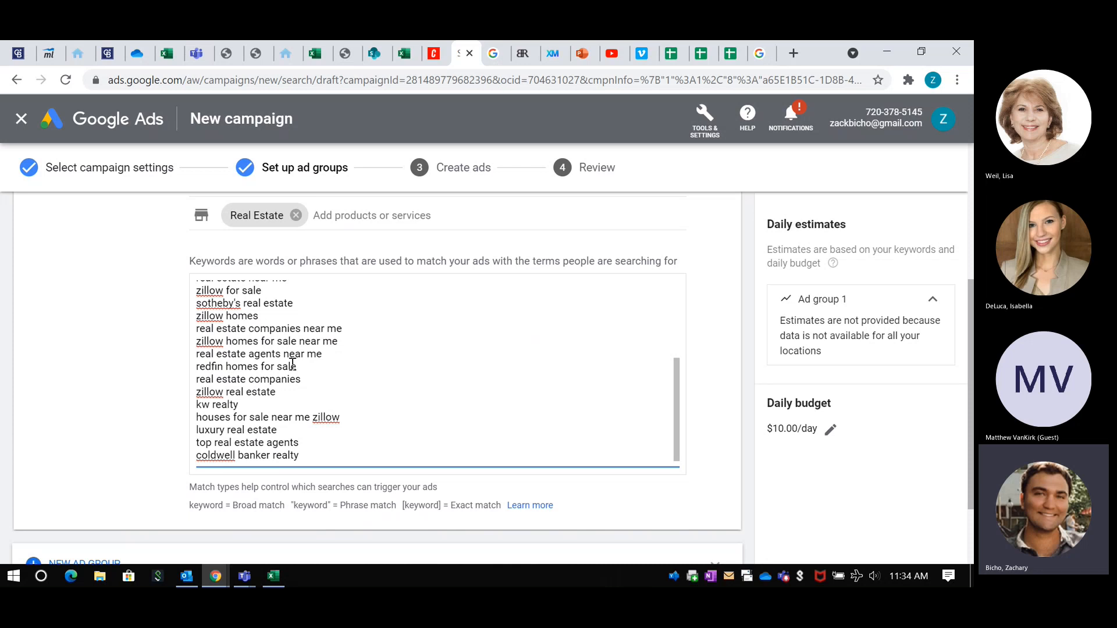
{"action": "double_click", "coordinate": [215, 394]}
{"action": "left_click_drag", "start_coordinate": [314, 460], "coordinate": [170, 285]}
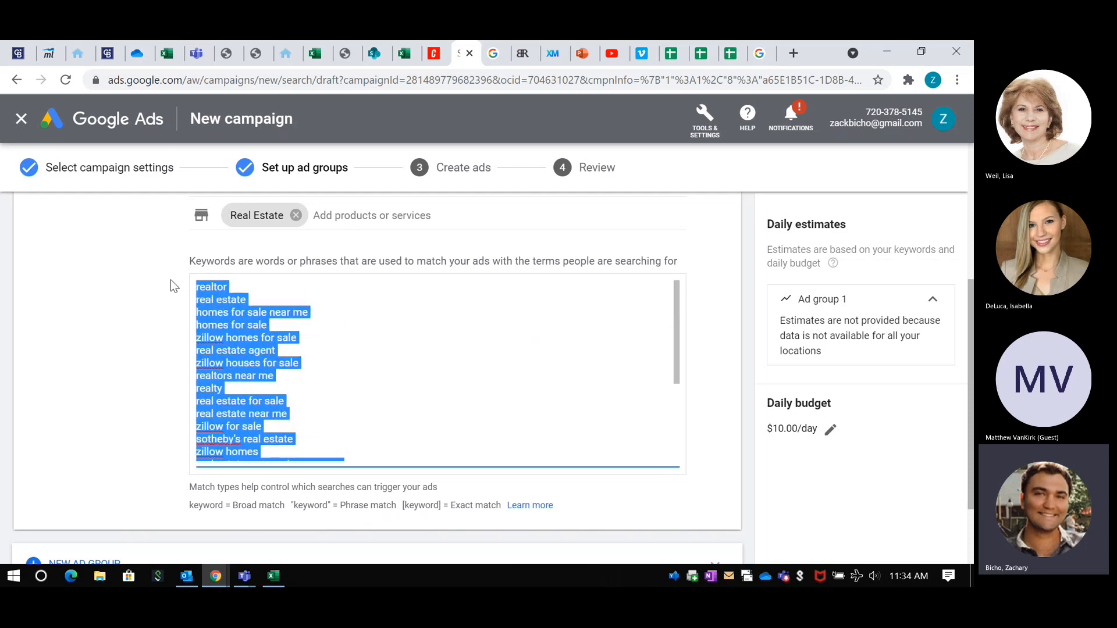
{"action": "key", "text": "Delete"}
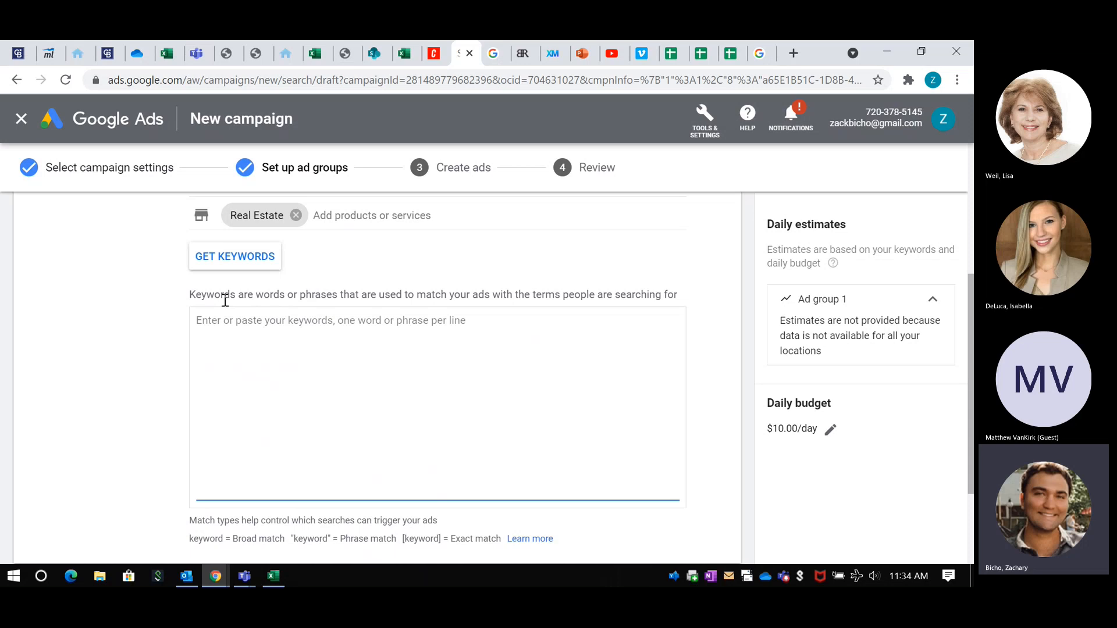
Step: Switch to the Google Ads and Keywords Guide workbook in Excel and copy the seven keyword templates in C5:C11
{"action": "left_click", "coordinate": [283, 573]}
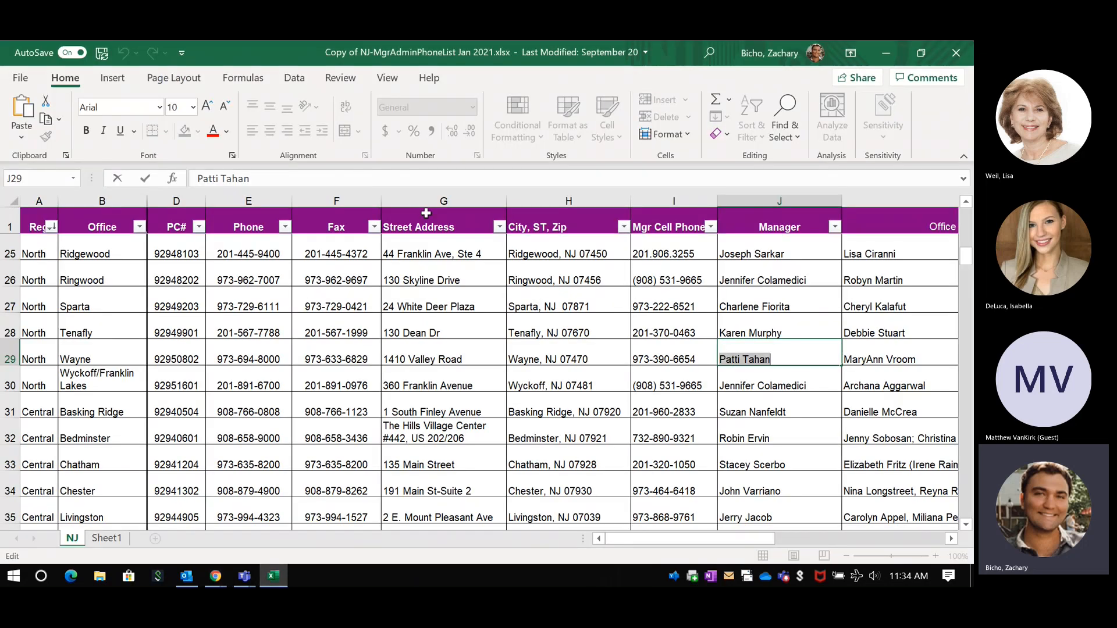
{"action": "left_click", "coordinate": [274, 575]}
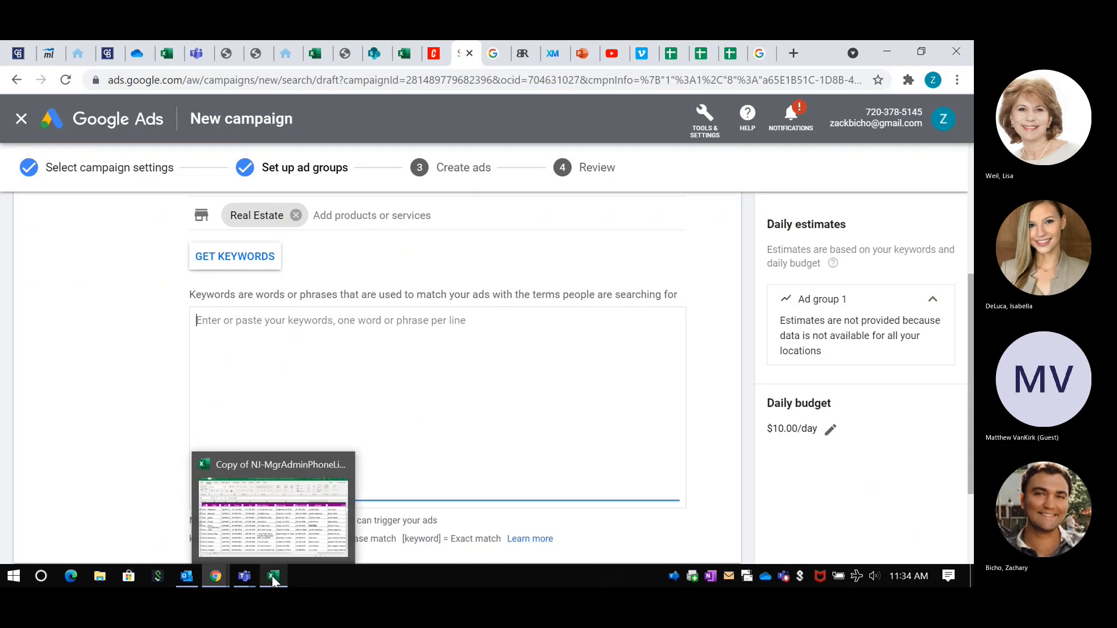
{"action": "left_click", "coordinate": [887, 52]}
{"action": "double_click", "coordinate": [129, 227]}
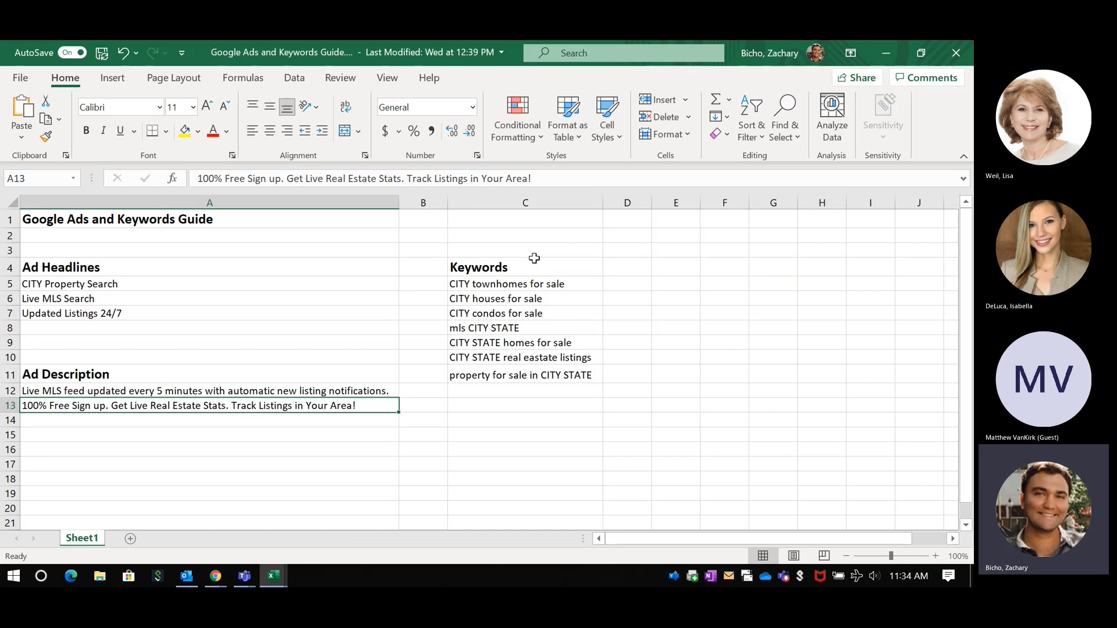
{"action": "left_click_drag", "start_coordinate": [480, 284], "coordinate": [480, 378]}
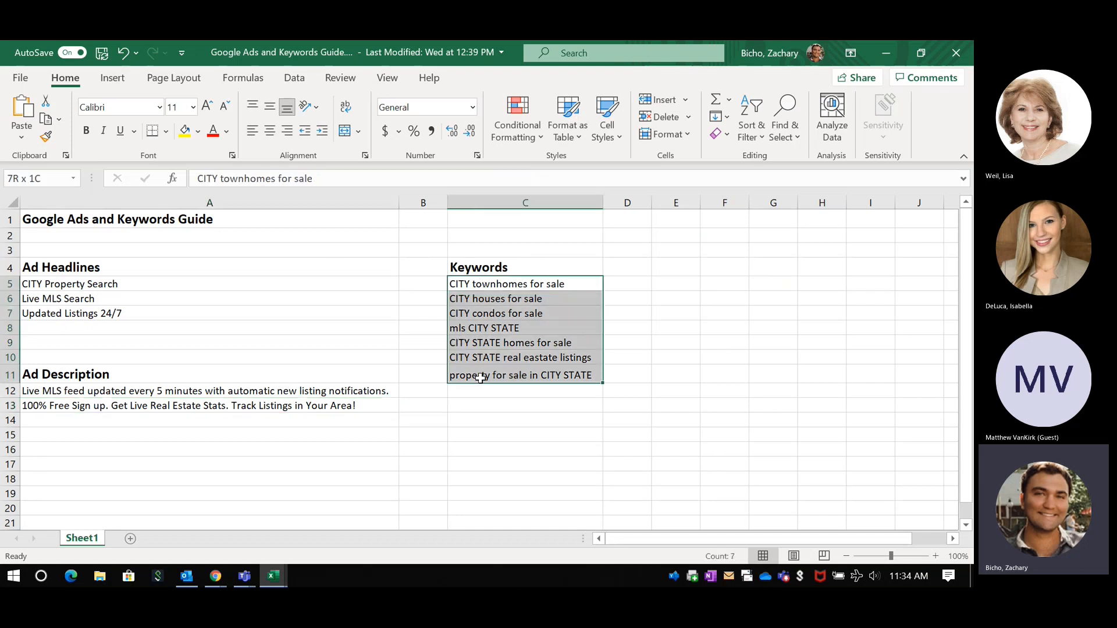
{"action": "key", "text": "ctrl+c"}
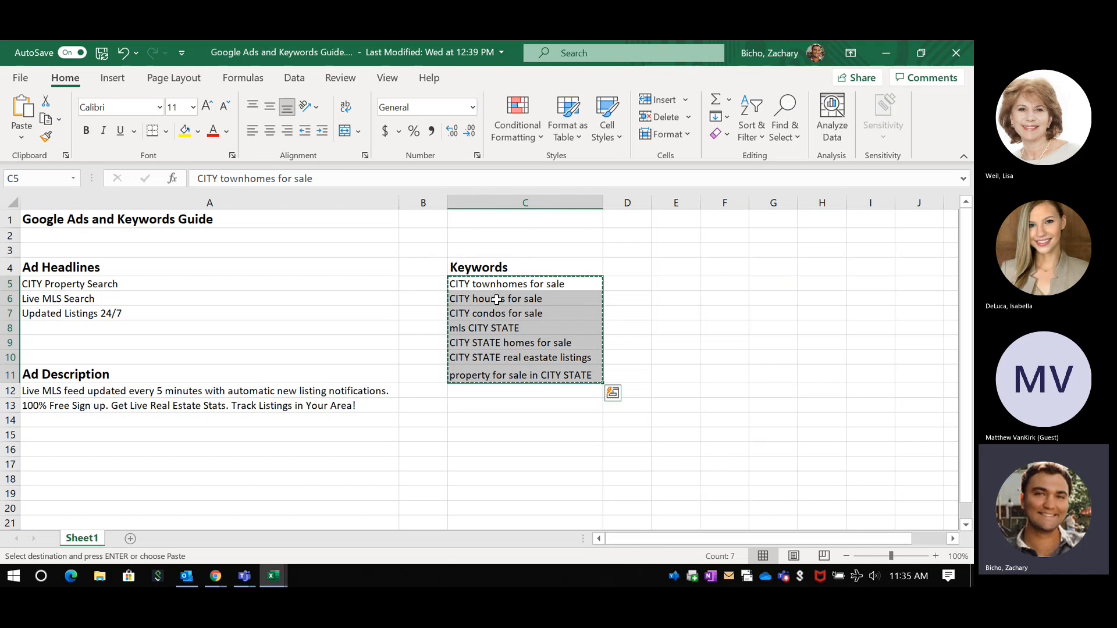
Step: Return to the Google Ads campaign in Chrome and paste the copied keyword templates into the ad group's keyword list
{"action": "left_click", "coordinate": [887, 50]}
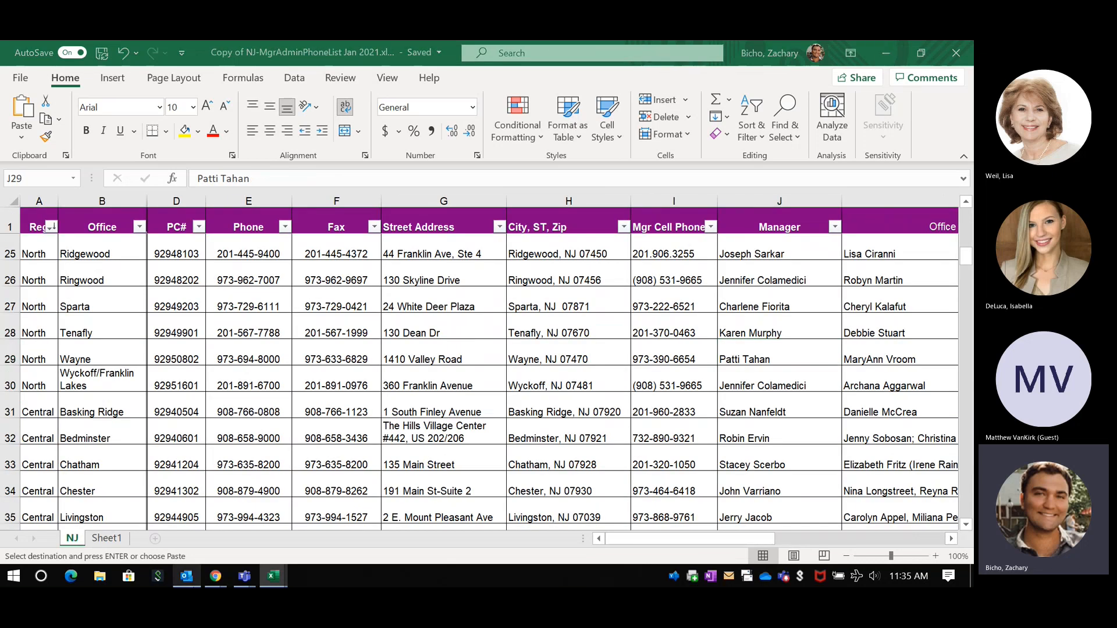
{"action": "left_click", "coordinate": [186, 576]}
{"action": "left_click", "coordinate": [216, 576]}
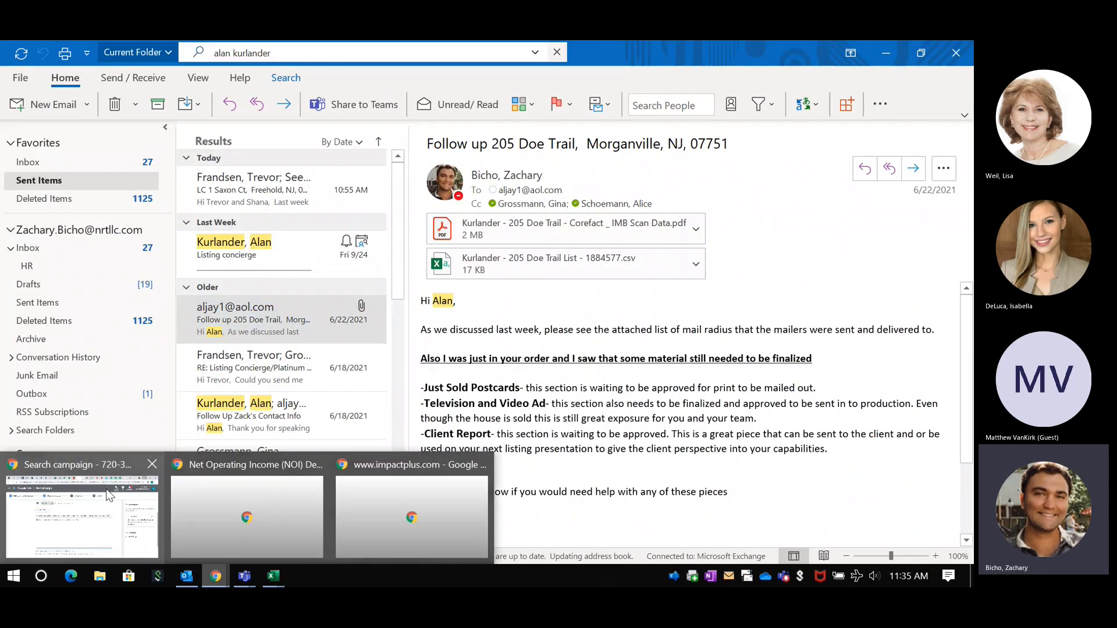
{"action": "left_click", "coordinate": [109, 495]}
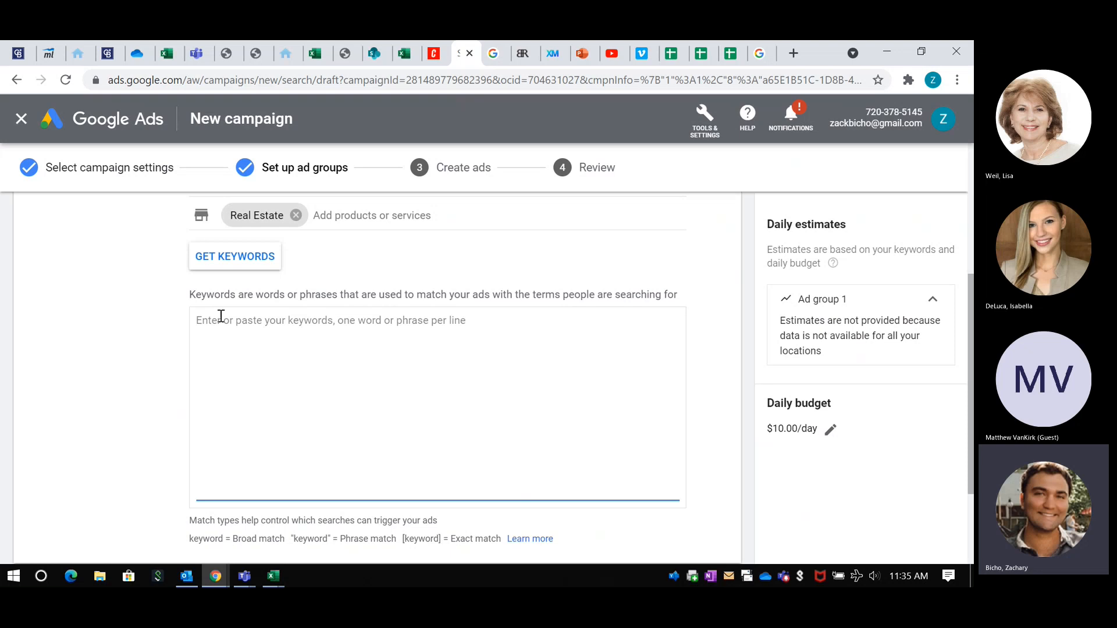
{"action": "key", "text": "ctrl+v"}
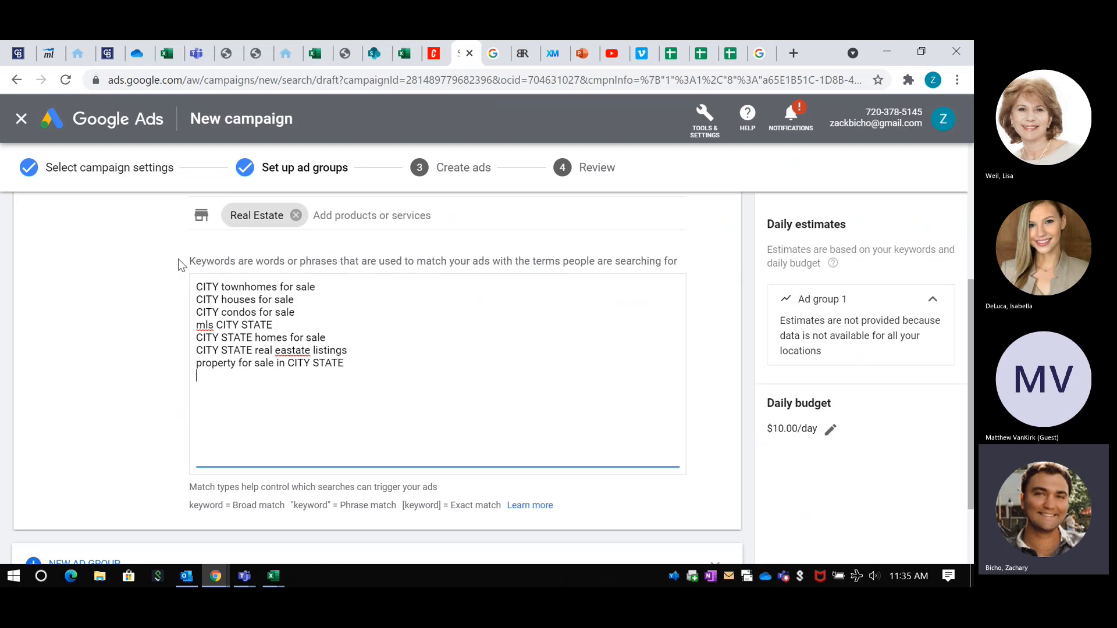
Step: Replace the CITY placeholder with Princeton in the townhomes, houses and condos for sale keywords
{"action": "double_click", "coordinate": [210, 287]}
{"action": "type", "text": "Pri"}
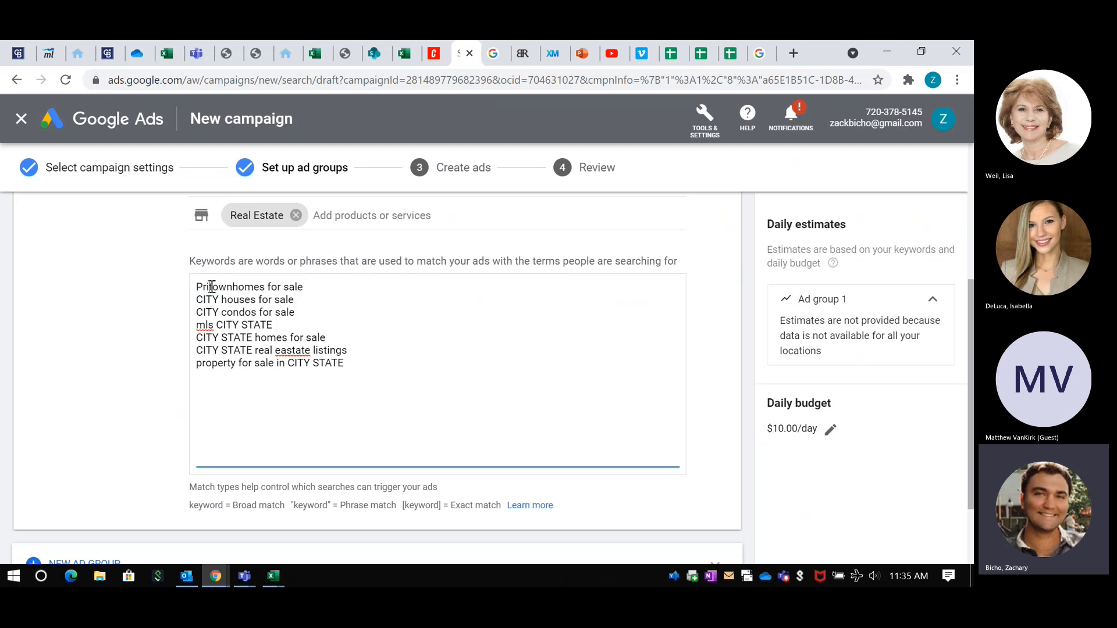
{"action": "type", "text": "nceton"}
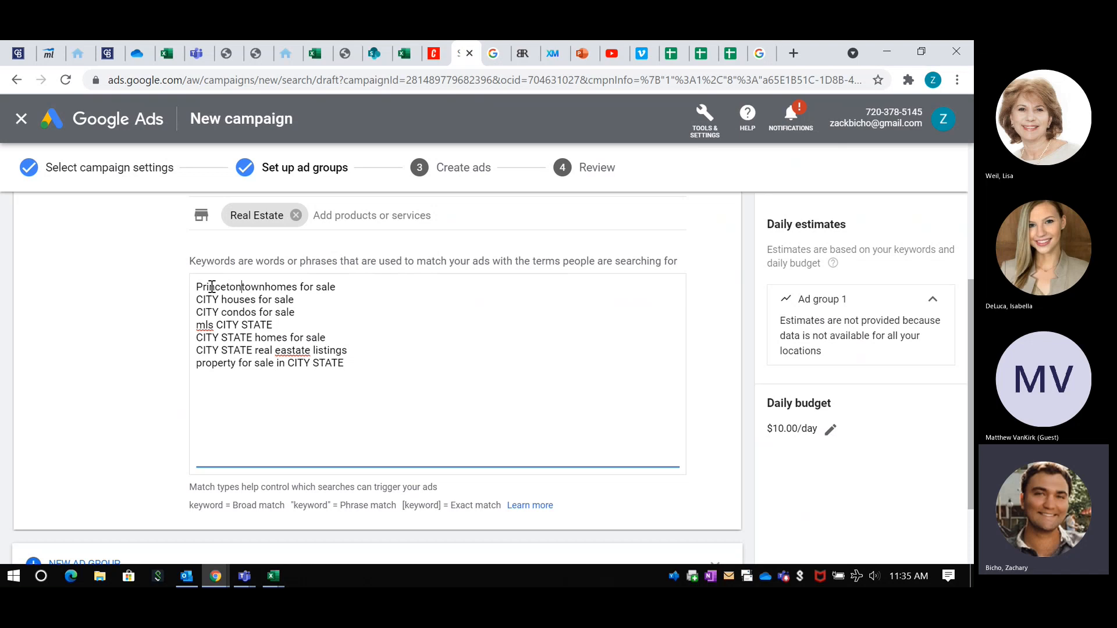
{"action": "double_click", "coordinate": [212, 286]}
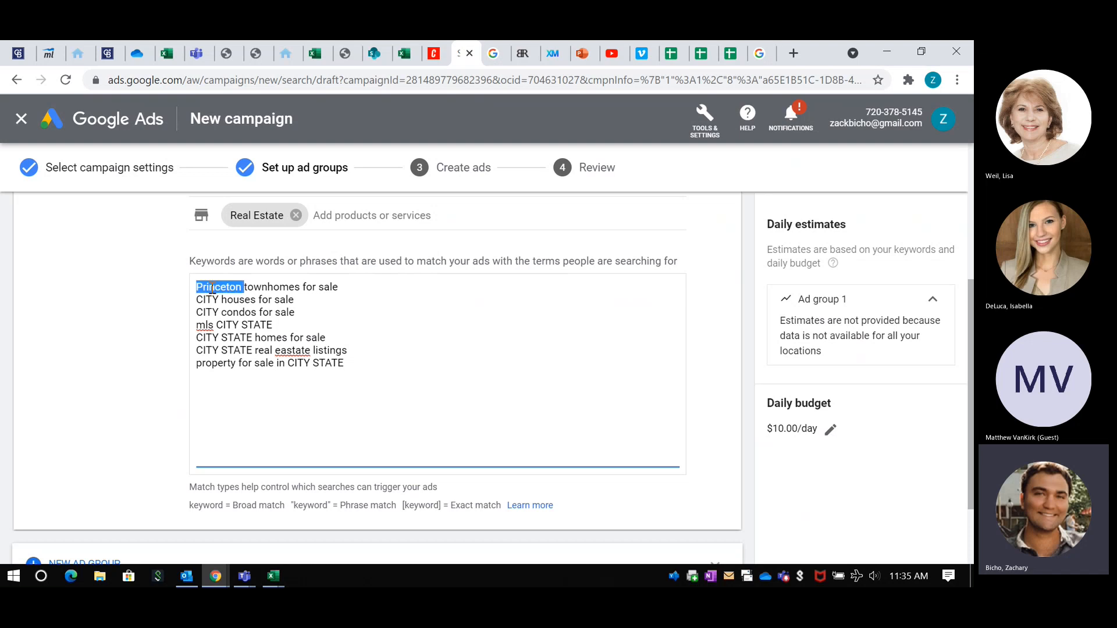
{"action": "double_click", "coordinate": [209, 310]}
{"action": "double_click", "coordinate": [208, 296]}
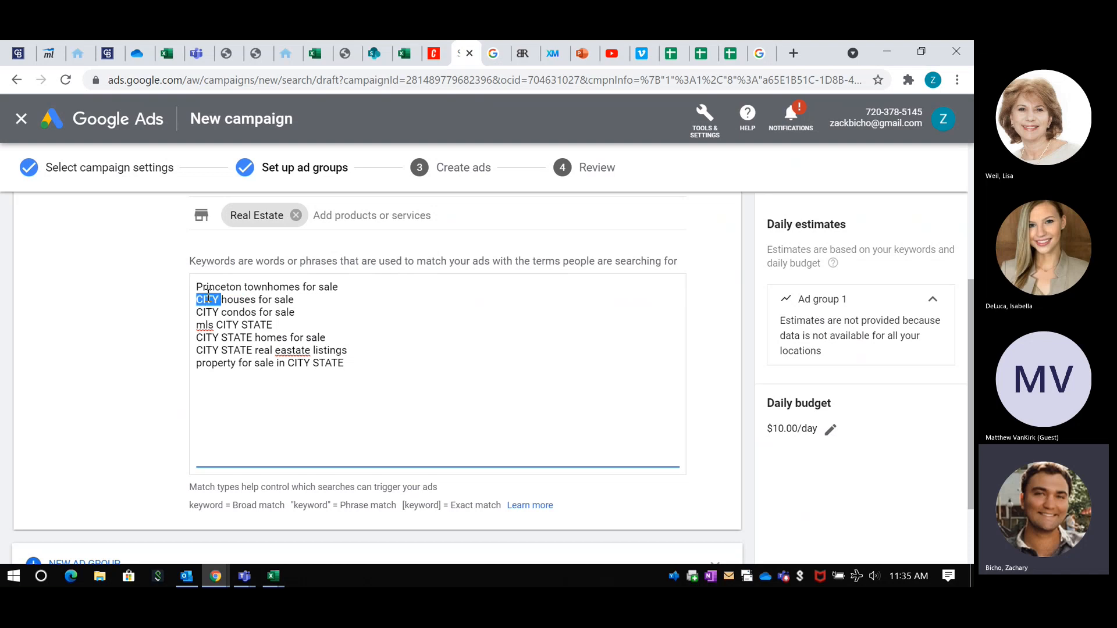
{"action": "key", "text": "ctrl+v"}
{"action": "double_click", "coordinate": [208, 310]}
{"action": "key", "text": "ctrl+v"}
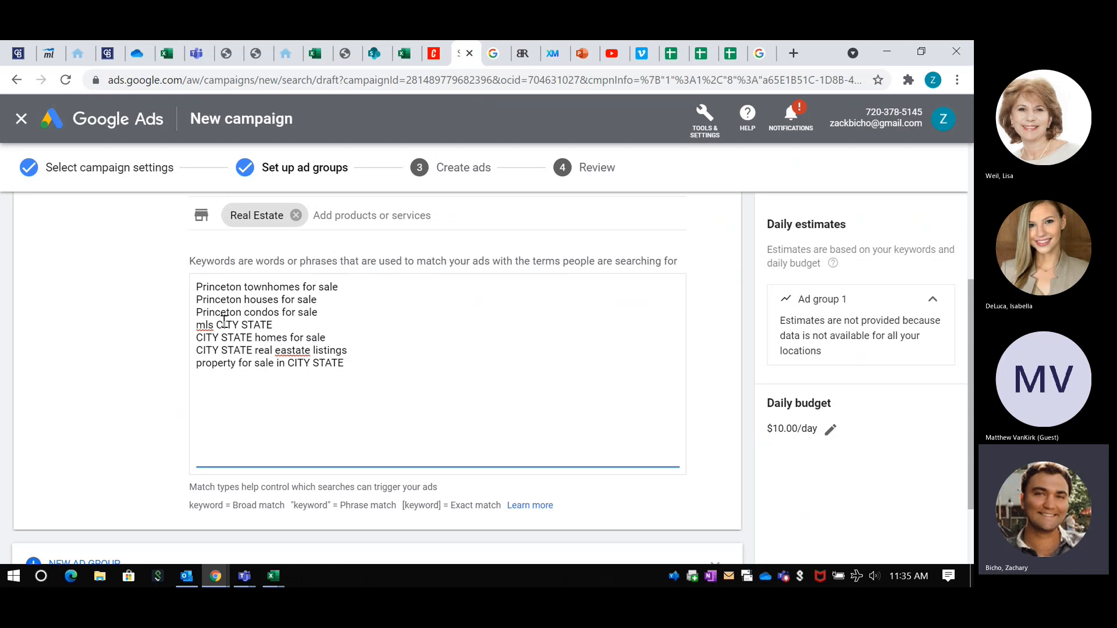
Step: Replace the CITY placeholder with Princeton in the mls, homes for sale, real estate listings and property for sale keywords
{"action": "double_click", "coordinate": [224, 324]}
{"action": "key", "text": "ctrl+v"}
{"action": "double_click", "coordinate": [209, 336]}
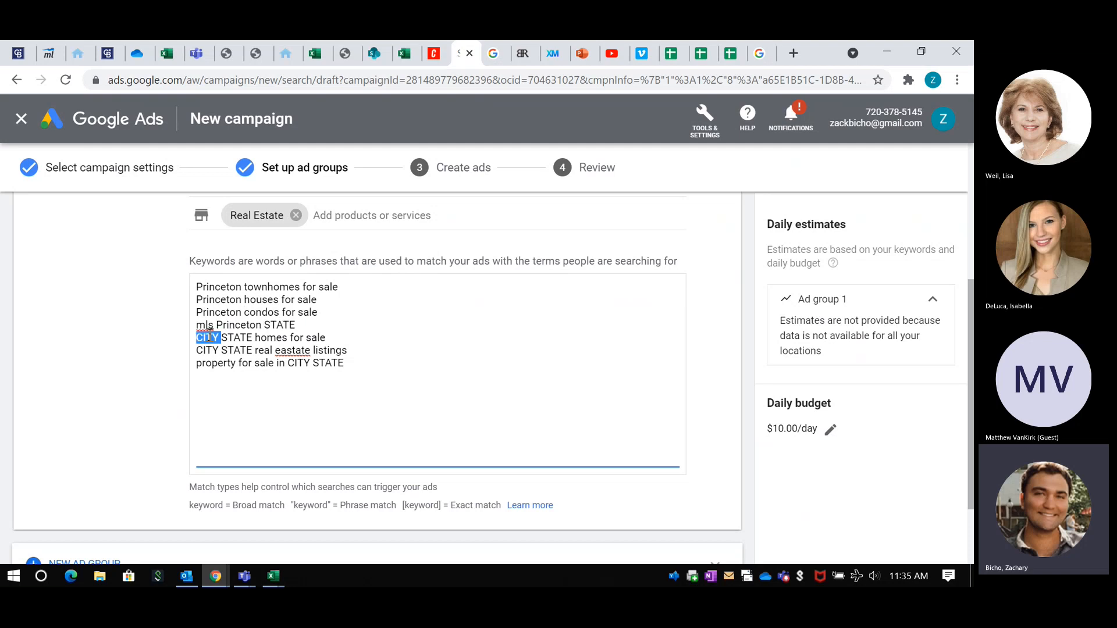
{"action": "key", "text": "ctrl+v"}
{"action": "double_click", "coordinate": [209, 349]}
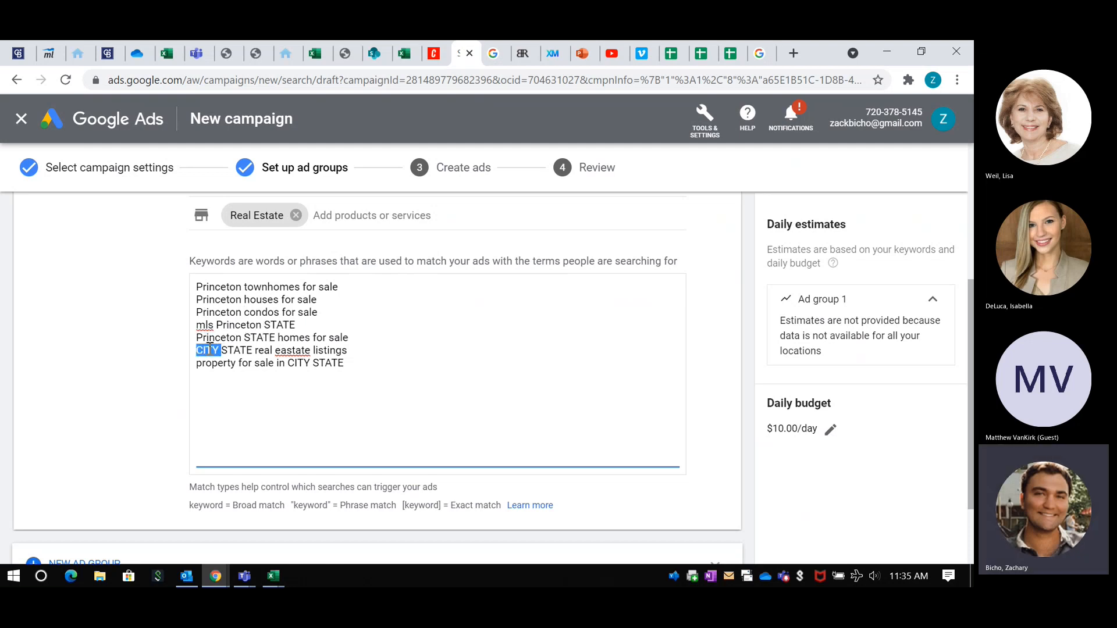
{"action": "key", "text": "ctrl+v"}
{"action": "double_click", "coordinate": [290, 363]}
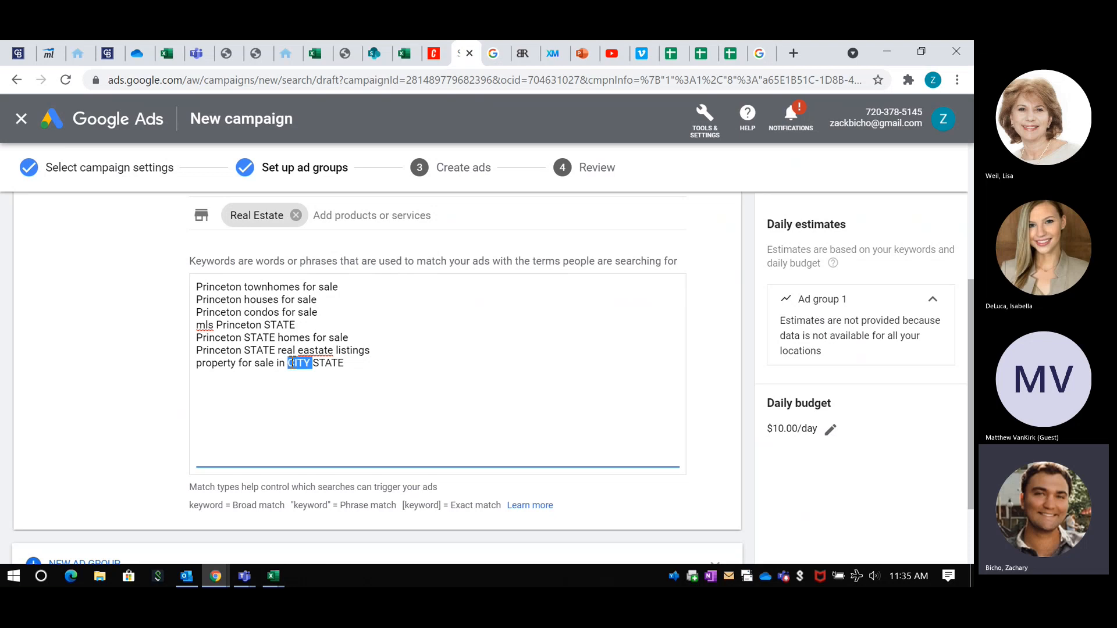
{"action": "key", "text": "ctrl+v"}
Step: Replace the STATE placeholder with NJ in the last four keywords and correct "eastate" to "estate" in the listings keyword
{"action": "double_click", "coordinate": [352, 363]}
{"action": "type", "text": "NJ"}
{"action": "double_click", "coordinate": [339, 363]}
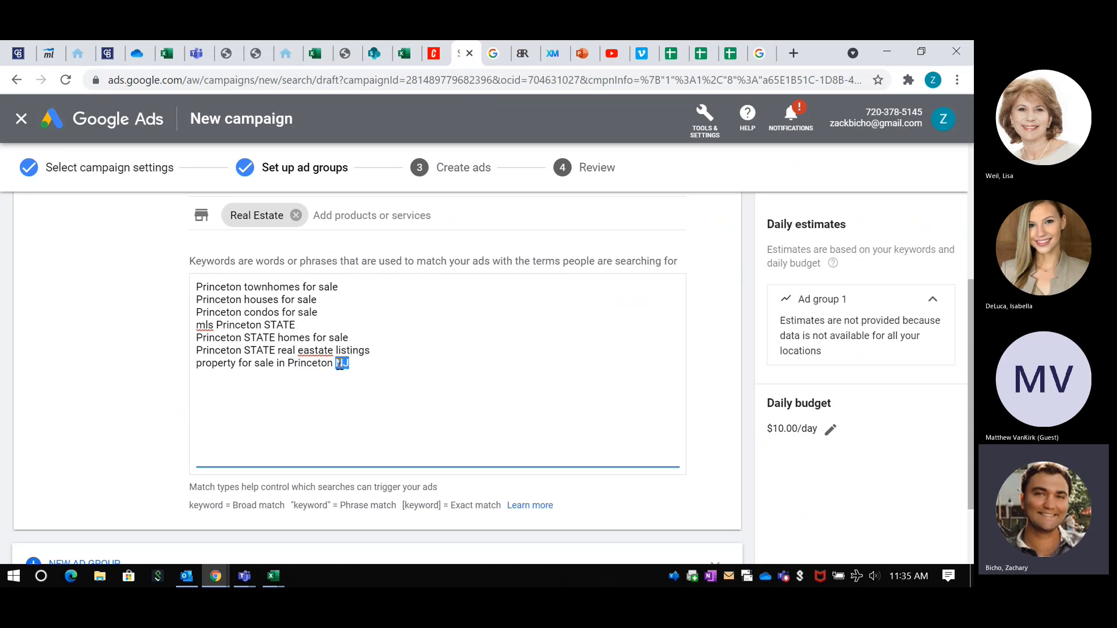
{"action": "double_click", "coordinate": [251, 350]}
{"action": "type", "text": "NJ"}
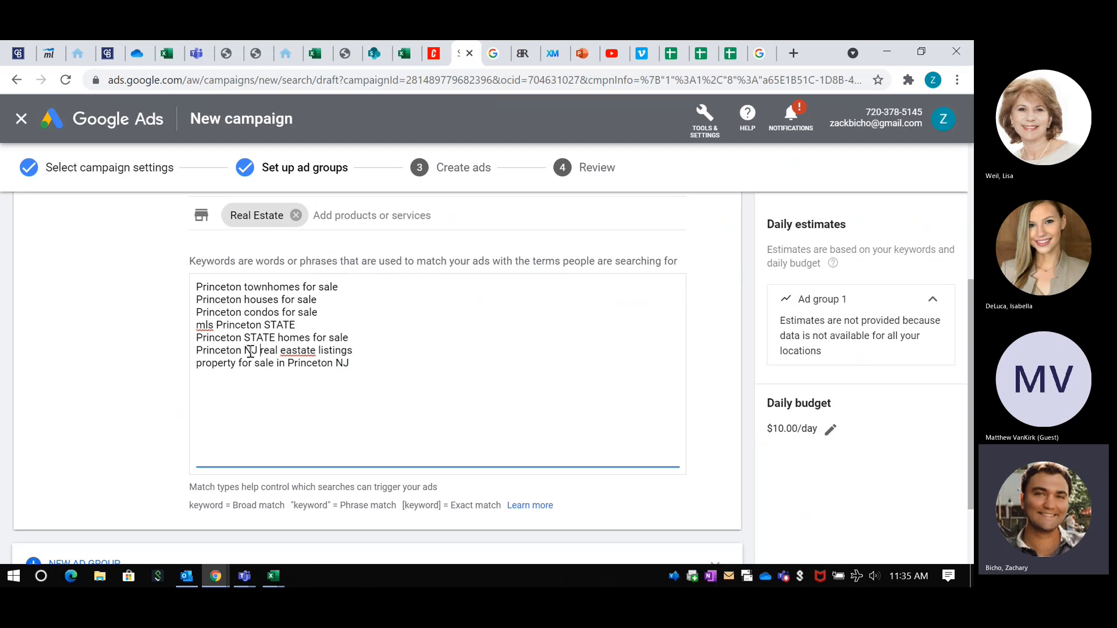
{"action": "double_click", "coordinate": [261, 337]}
{"action": "type", "text": "NJ"}
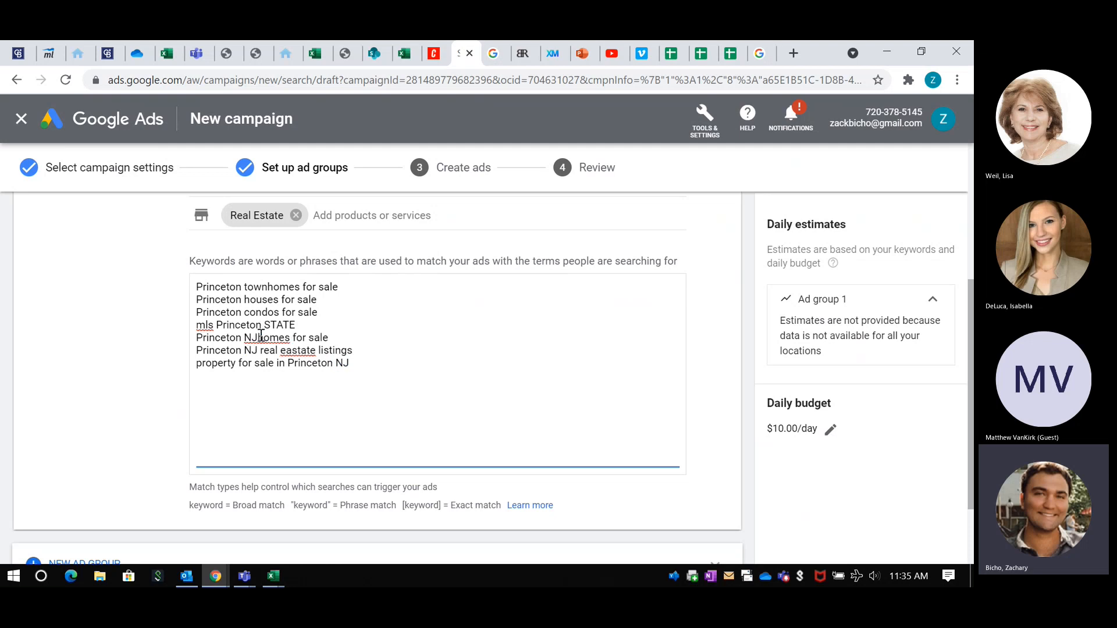
{"action": "double_click", "coordinate": [280, 325]}
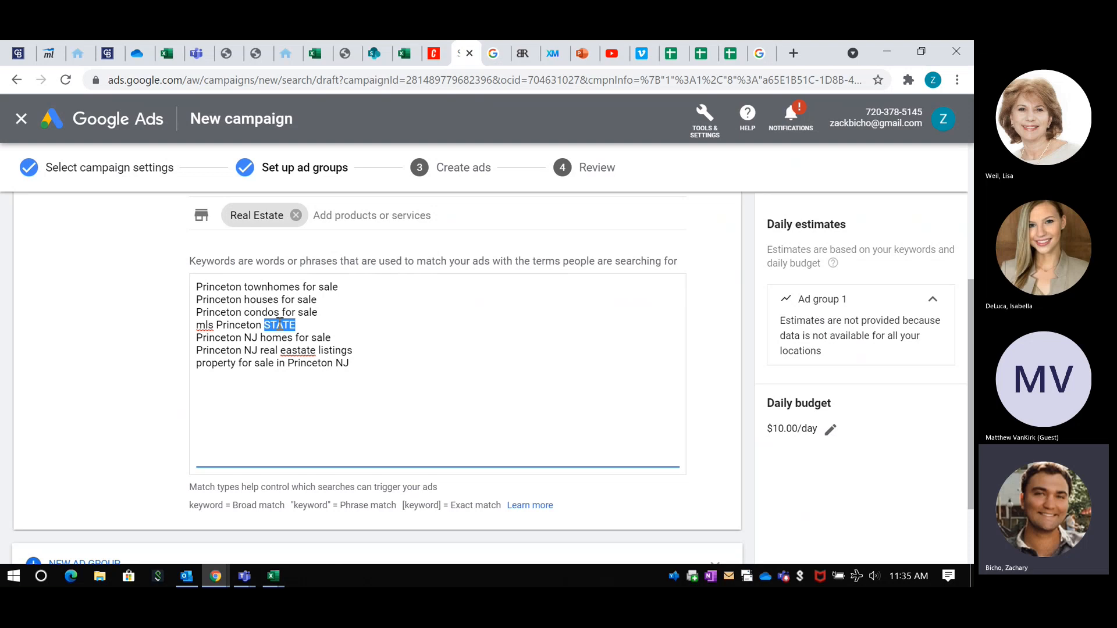
{"action": "type", "text": "NJ"}
{"action": "left_click", "coordinate": [290, 350]}
{"action": "key", "text": "BackSpace"}
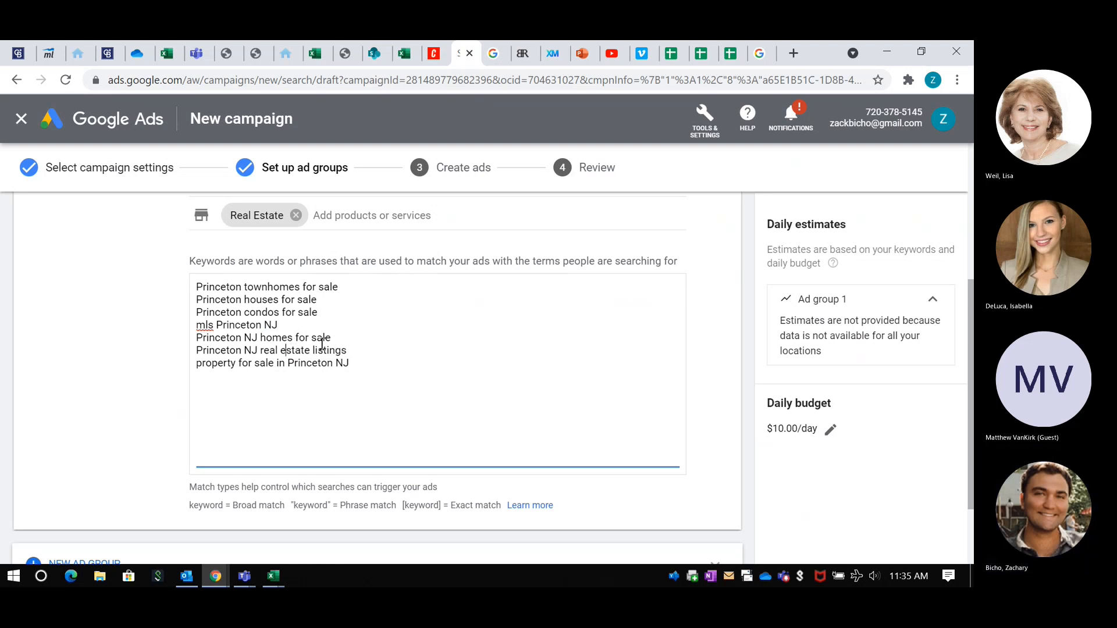
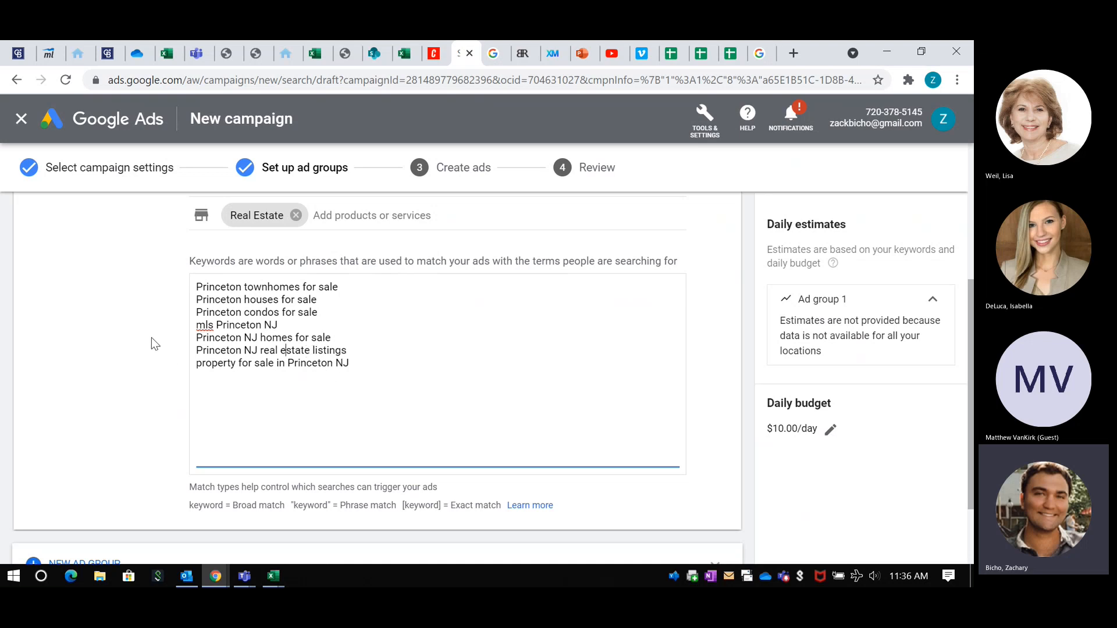
Step: Save the ad group with its Princeton keywords and continue to the ad creation stage
{"action": "scroll", "coordinate": [151, 343], "scroll_direction": "down", "scroll_amount": 1}
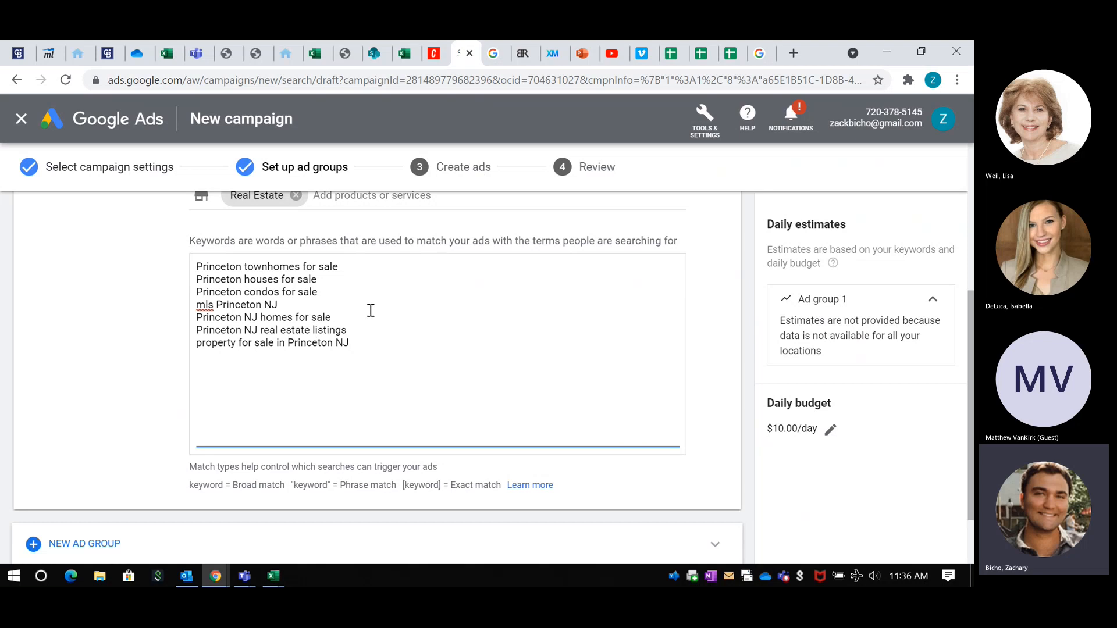
{"action": "scroll", "coordinate": [155, 347], "scroll_direction": "down", "scroll_amount": 2}
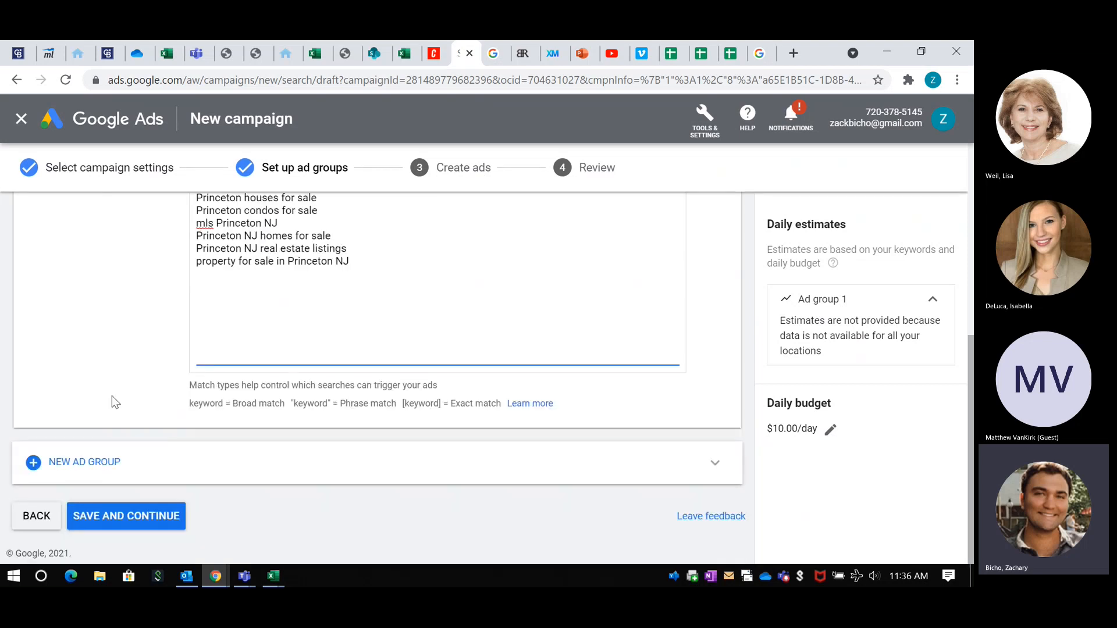
{"action": "left_click", "coordinate": [148, 525]}
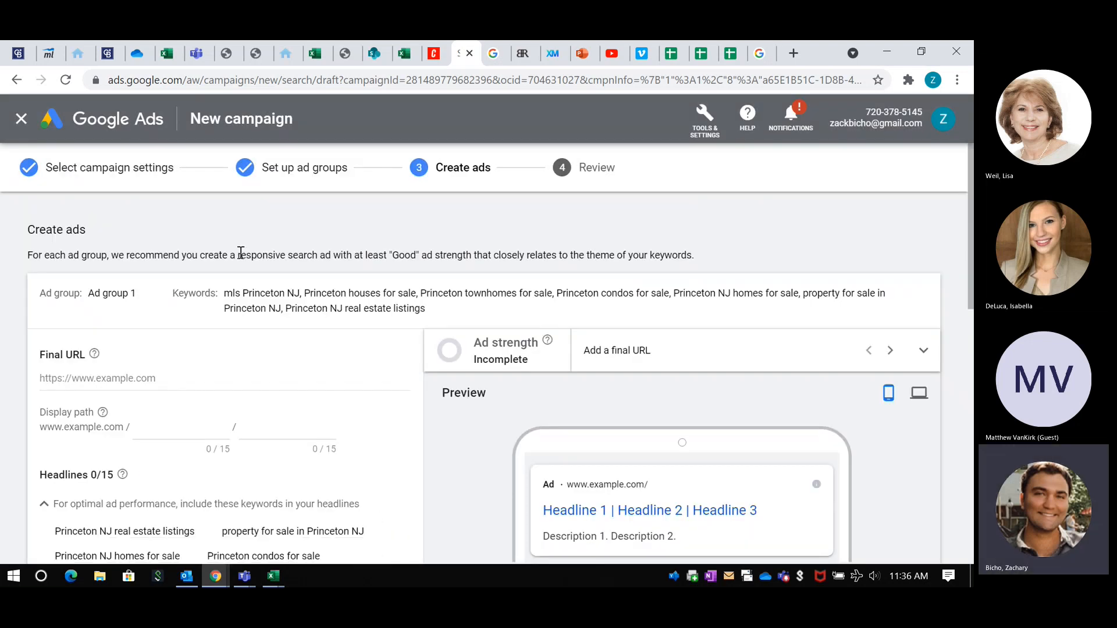
{"action": "scroll", "coordinate": [240, 253], "scroll_direction": "down", "scroll_amount": 2}
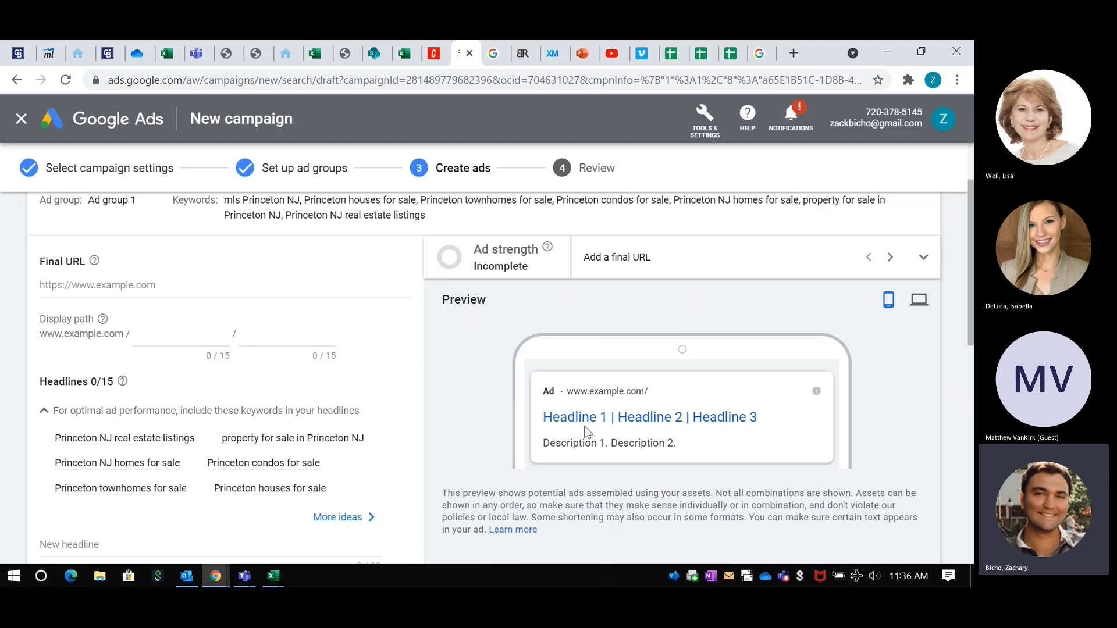
Step: Switch to the Coldwell Banker agent website, open its current listings and filter them to 08542 (Princeton, NJ)
{"action": "left_click", "coordinate": [78, 54]}
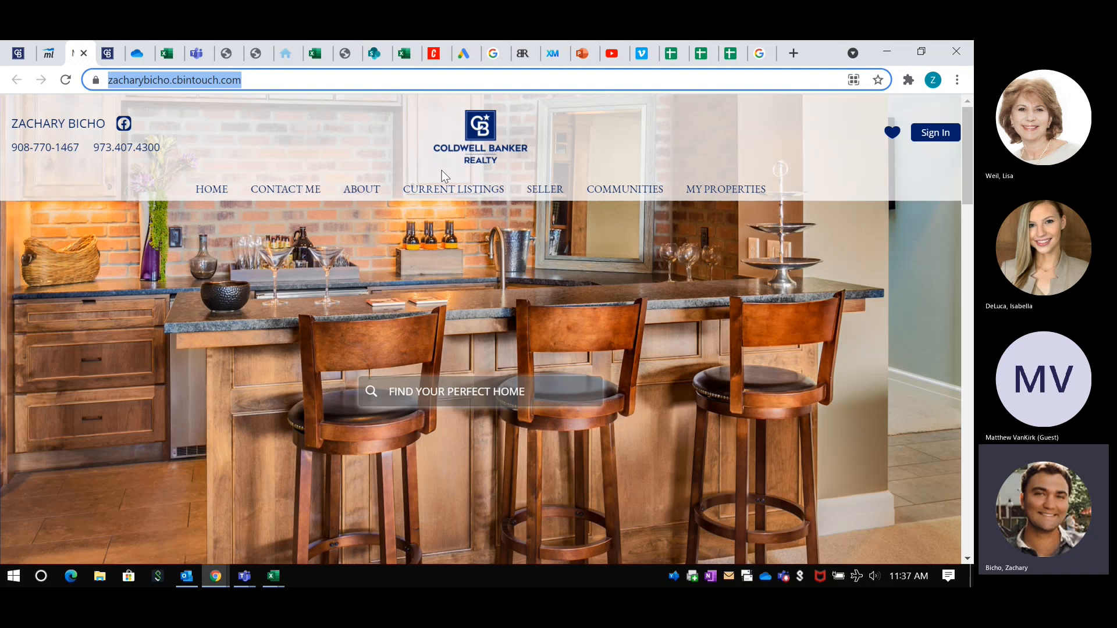
{"action": "left_click", "coordinate": [446, 193]}
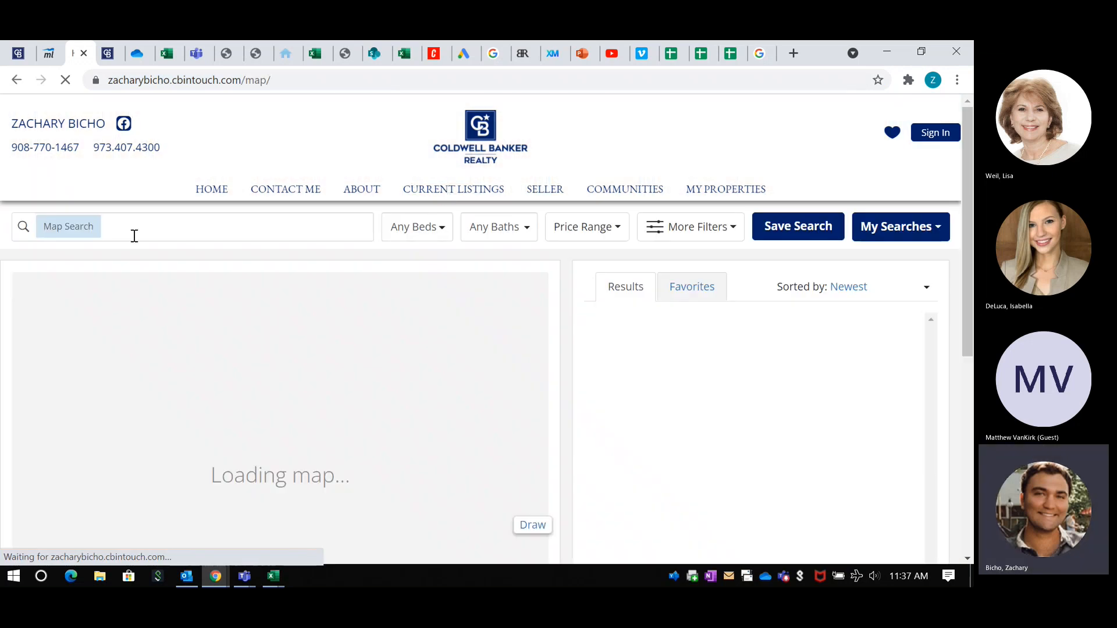
{"action": "left_click", "coordinate": [135, 227]}
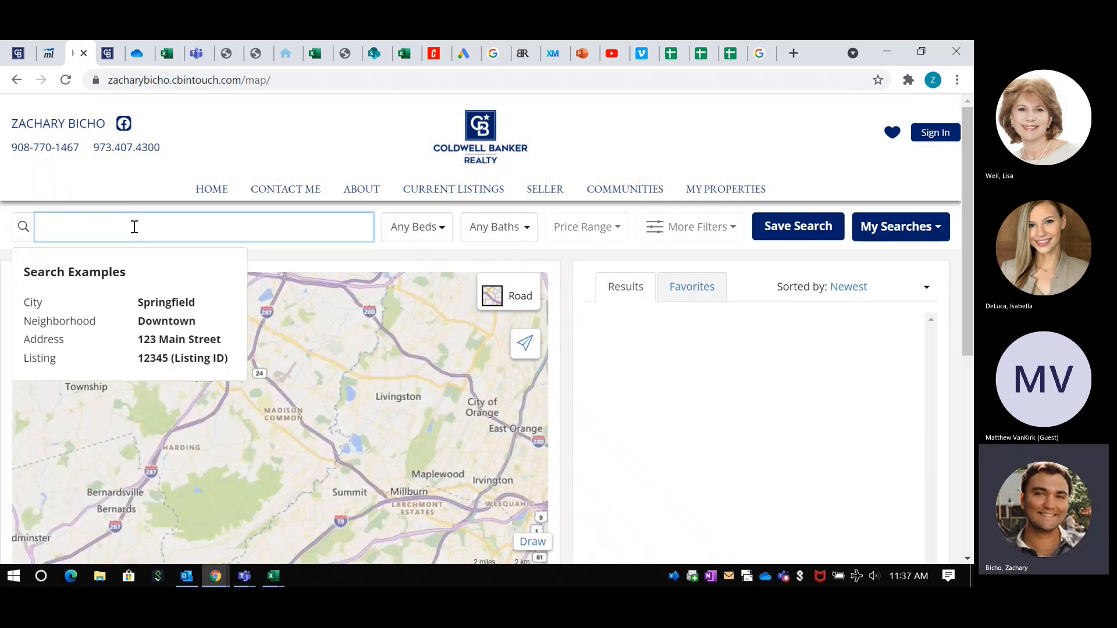
{"action": "type", "text": "princeto"}
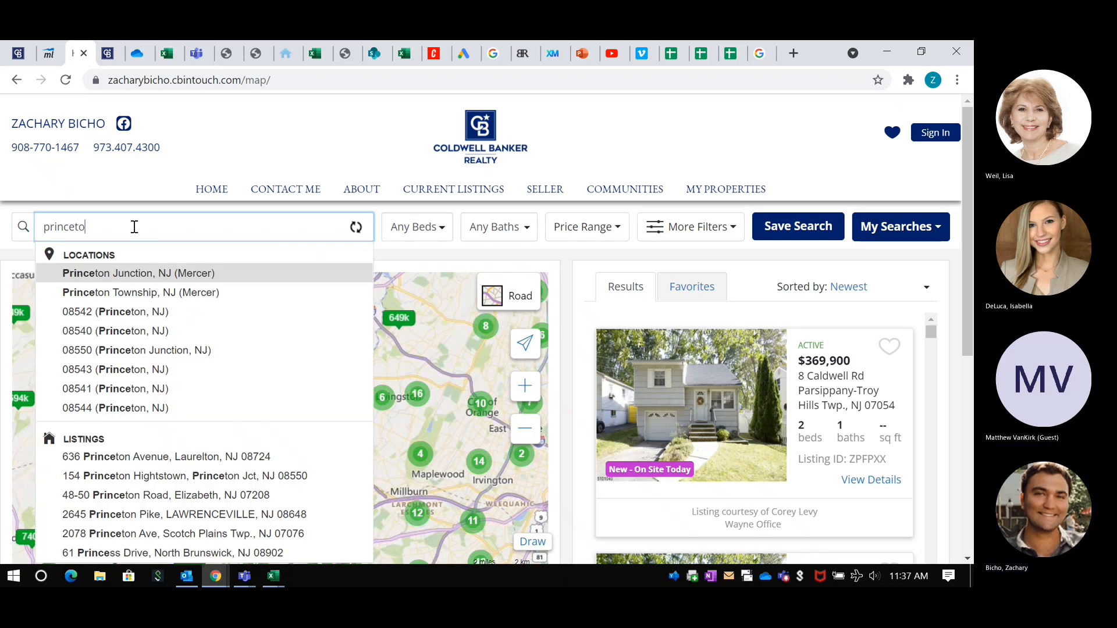
{"action": "left_click", "coordinate": [126, 310]}
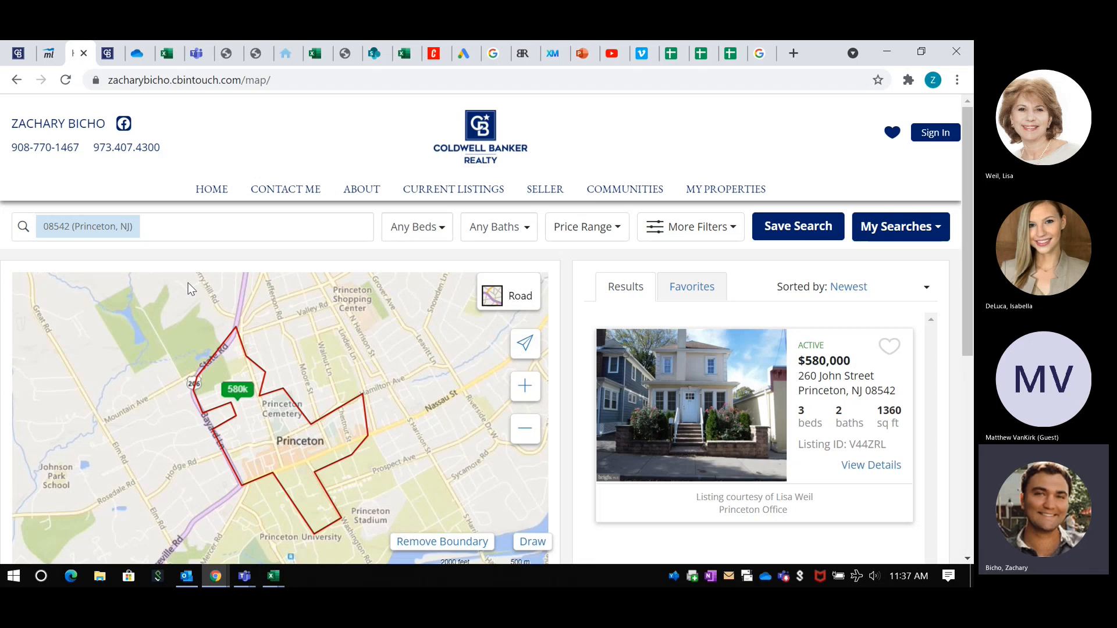
{"action": "scroll", "coordinate": [234, 263], "scroll_direction": "down", "scroll_amount": 1}
{"action": "scroll", "coordinate": [194, 295], "scroll_direction": "up", "scroll_amount": 1}
{"action": "scroll", "coordinate": [509, 393], "scroll_direction": "down", "scroll_amount": 3}
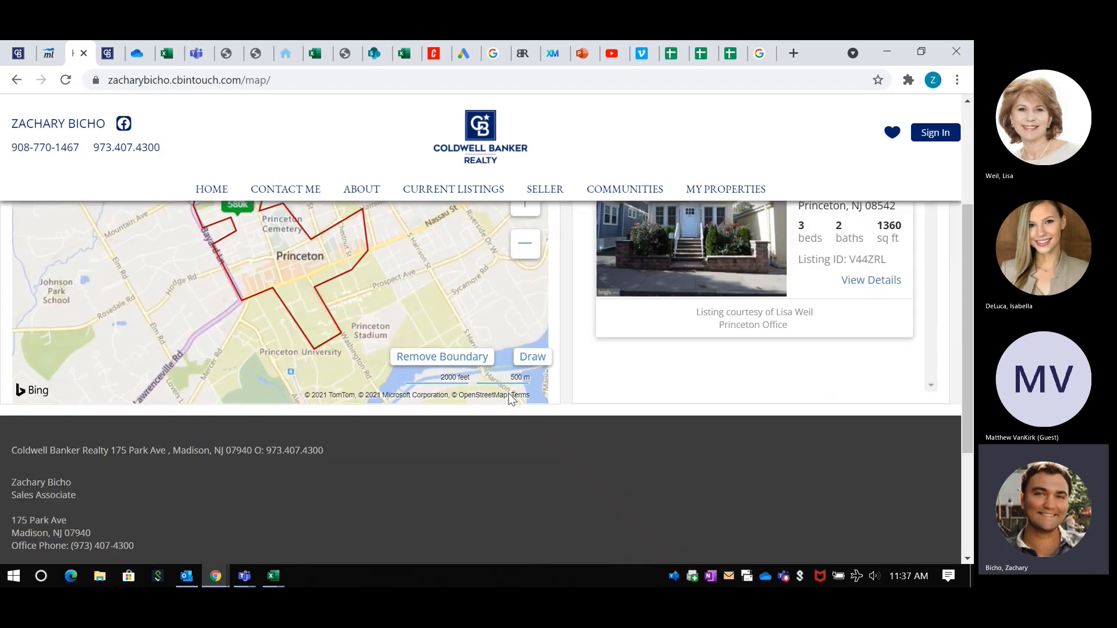
{"action": "scroll", "coordinate": [471, 399], "scroll_direction": "up", "scroll_amount": 3}
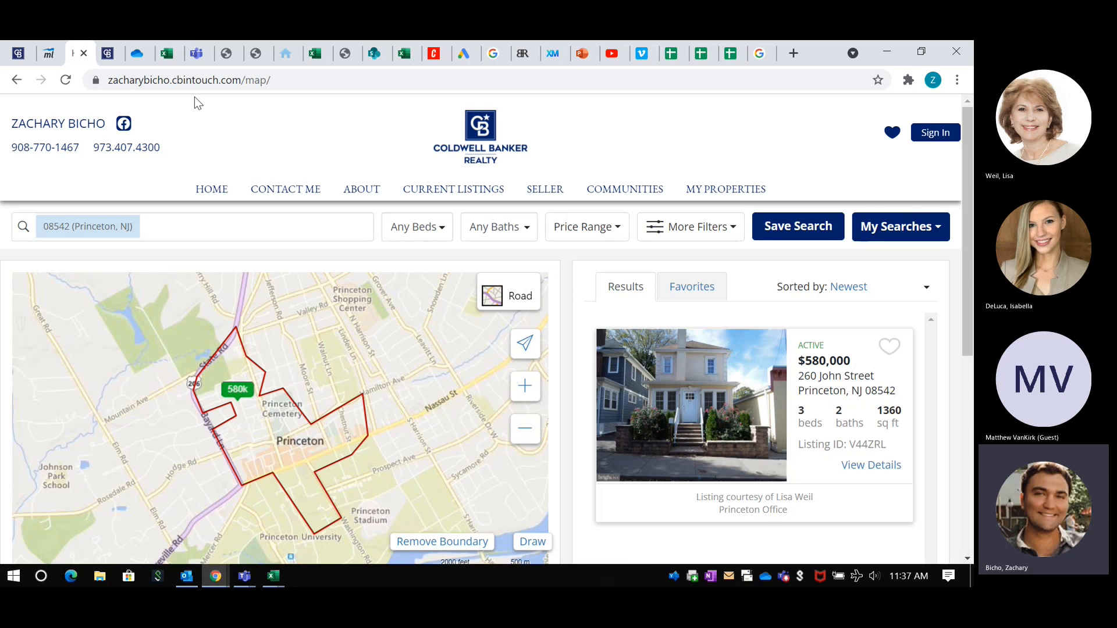
Step: Copy the listings map page's address and paste it as the ad's final URL in Google Ads
{"action": "left_click", "coordinate": [195, 81]}
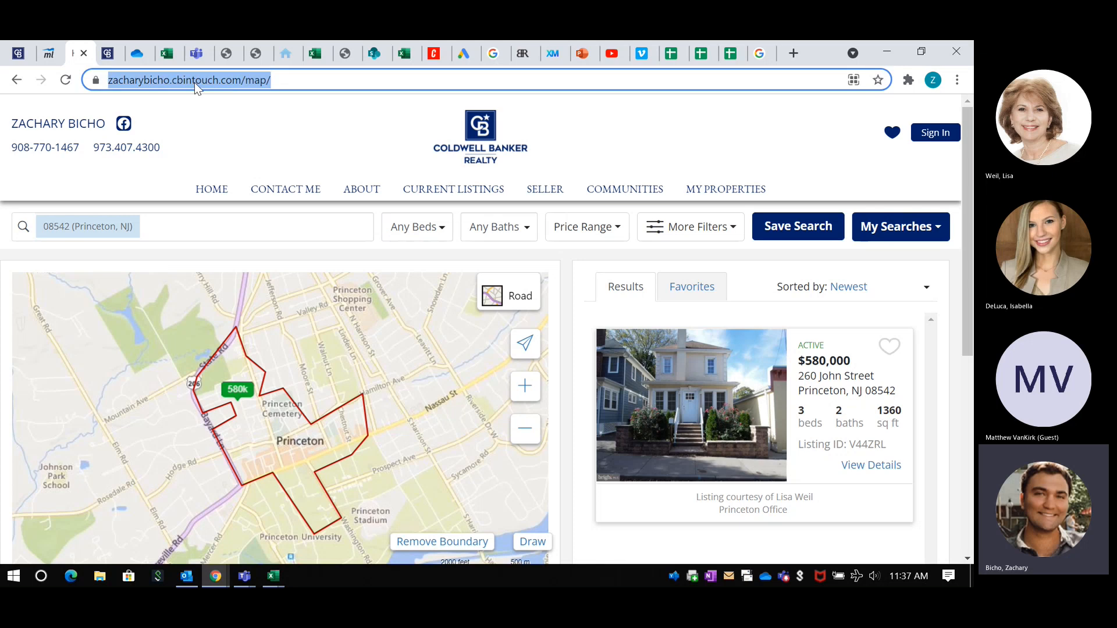
{"action": "left_click", "coordinate": [470, 55]}
{"action": "left_click", "coordinate": [128, 278]}
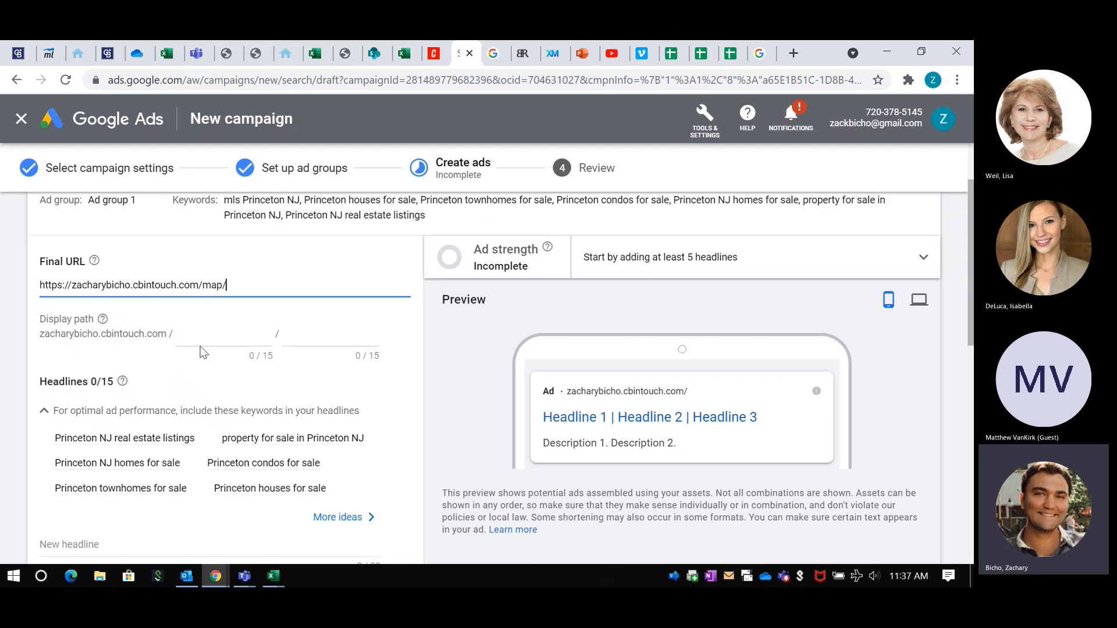
Step: Set the first display path field to Princeton and switch the ad preview to desktop view
{"action": "left_click", "coordinate": [203, 331]}
{"action": "type", "text": "Princeton"}
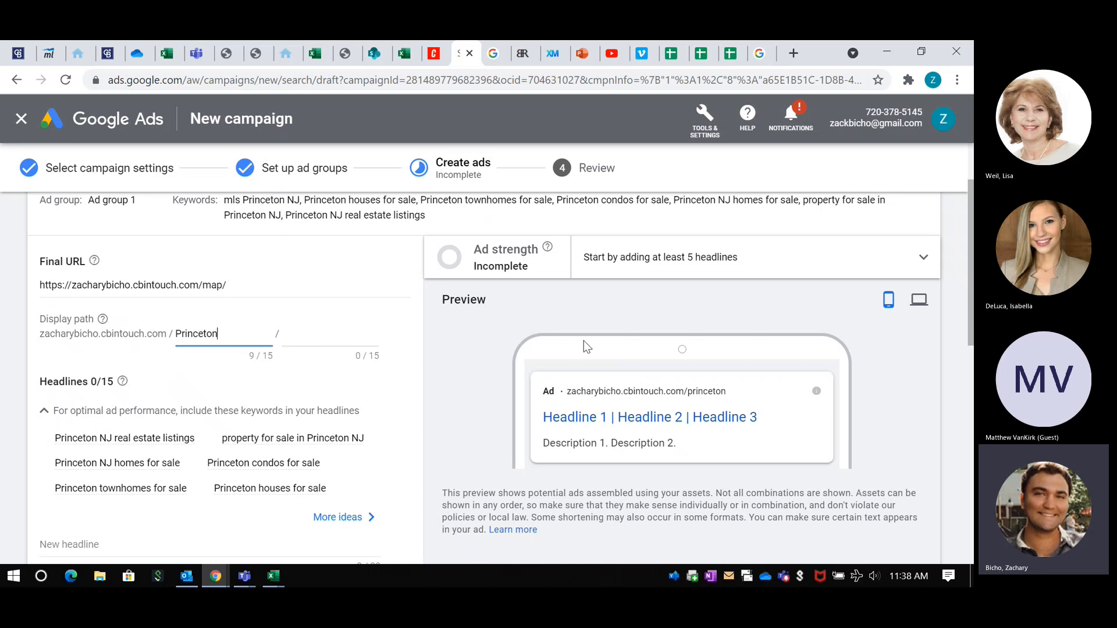
{"action": "left_click", "coordinate": [918, 300]}
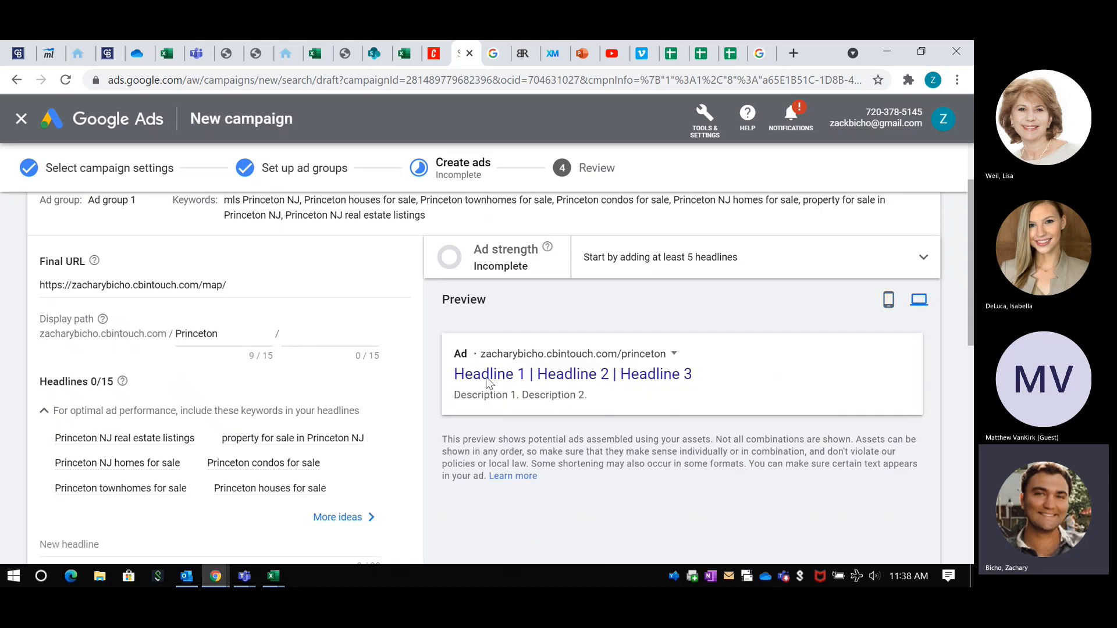
Step: Copy "CITY Property Search" from the Google Ads and Keywords Guide in Excel and paste it as the ad's first headline
{"action": "scroll", "coordinate": [261, 333], "scroll_direction": "down", "scroll_amount": 2}
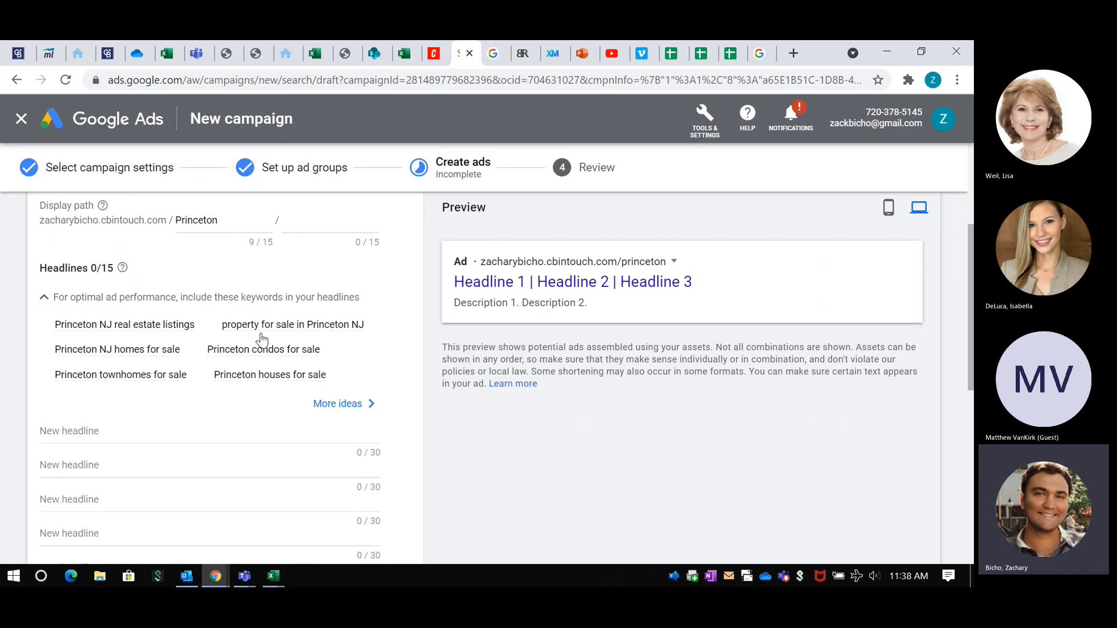
{"action": "scroll", "coordinate": [239, 291], "scroll_direction": "down", "scroll_amount": 2}
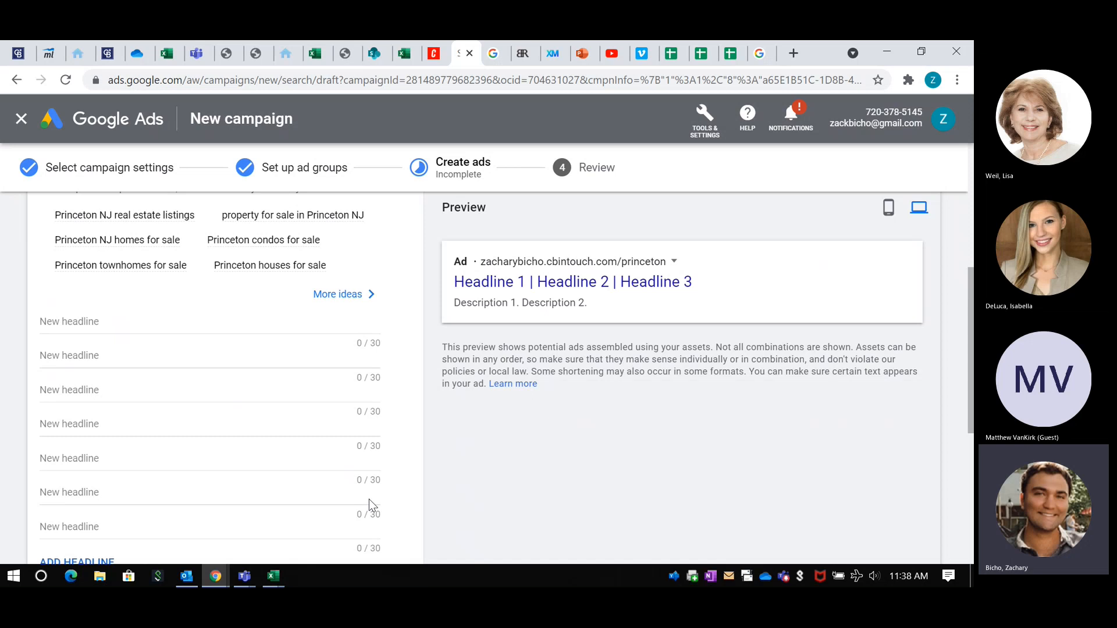
{"action": "mouse_move", "coordinate": [274, 576]}
{"action": "left_click", "coordinate": [336, 539]}
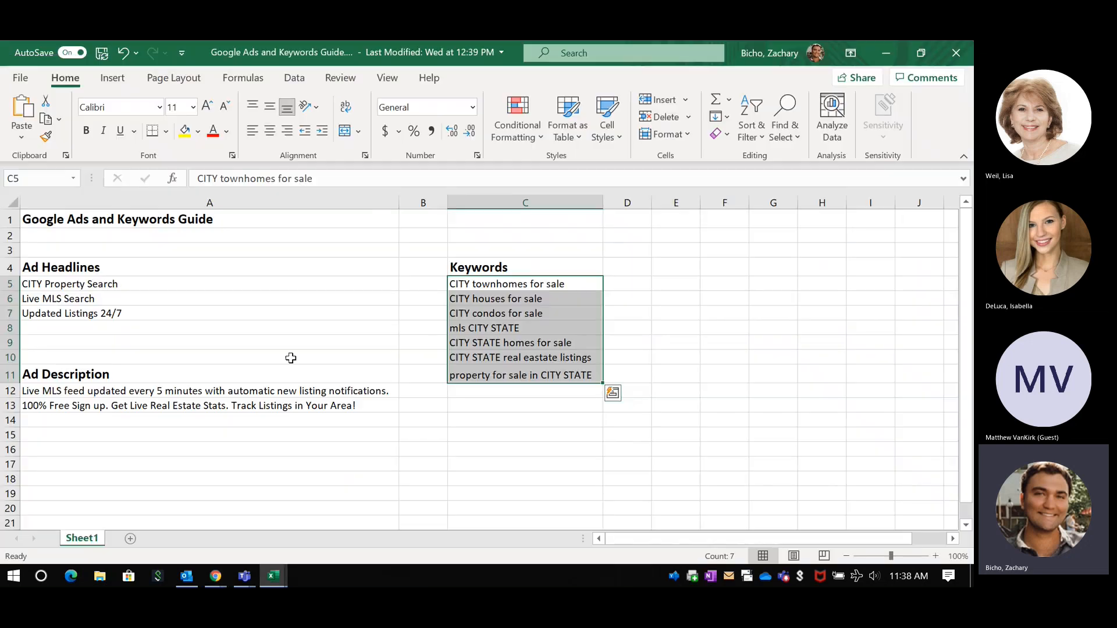
{"action": "left_click", "coordinate": [93, 283]}
{"action": "key", "text": "ctrl+c"}
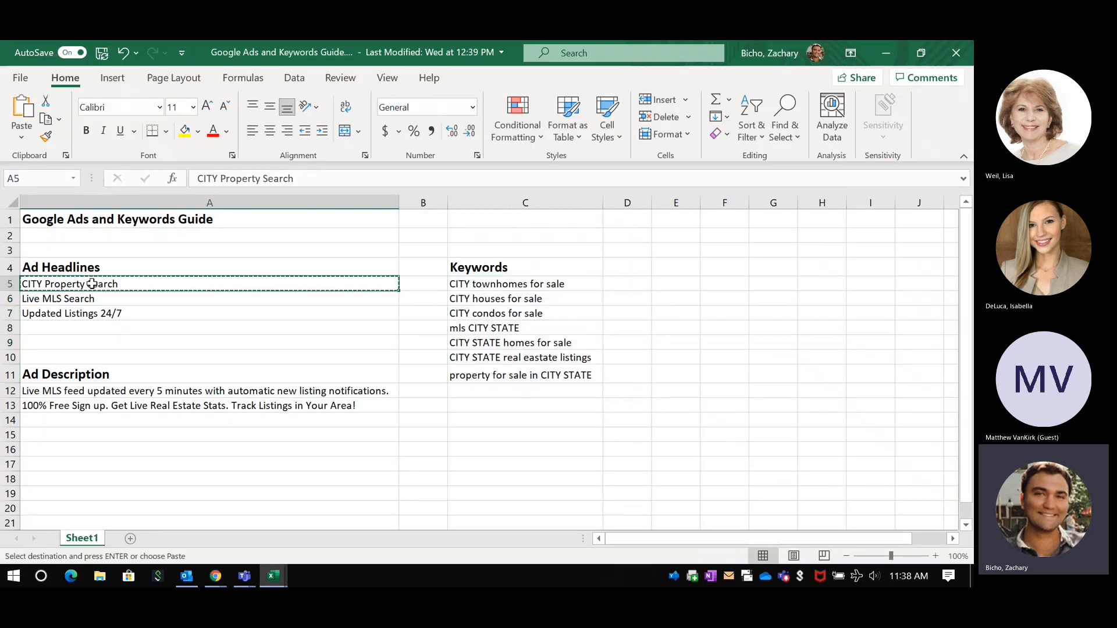
{"action": "left_click", "coordinate": [901, 48]}
{"action": "left_click", "coordinate": [108, 319]}
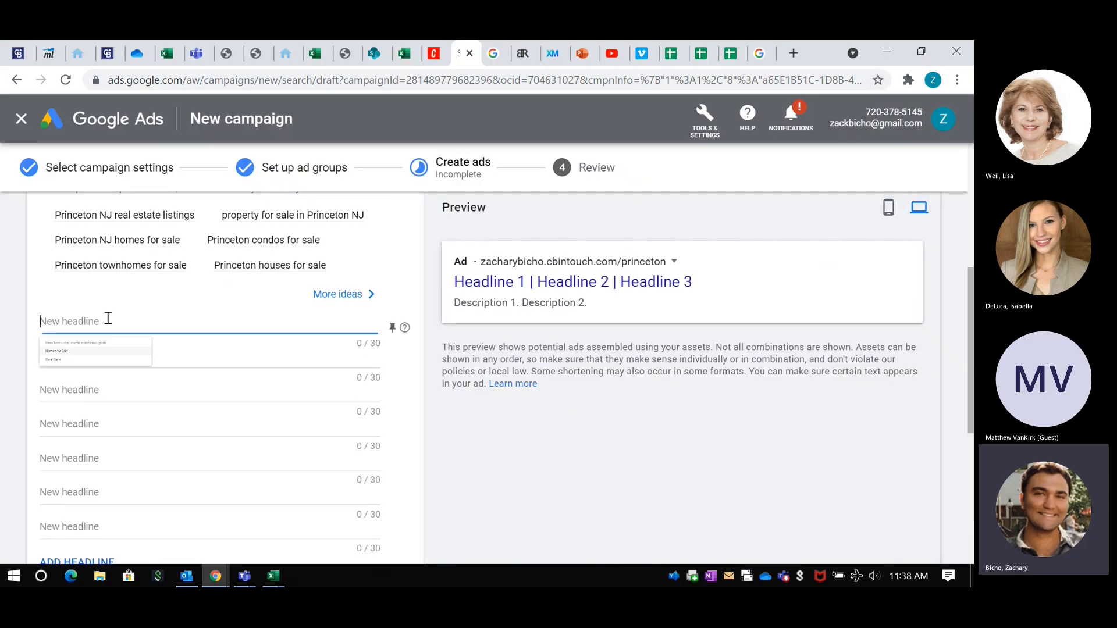
{"action": "key", "text": "ctrl+v"}
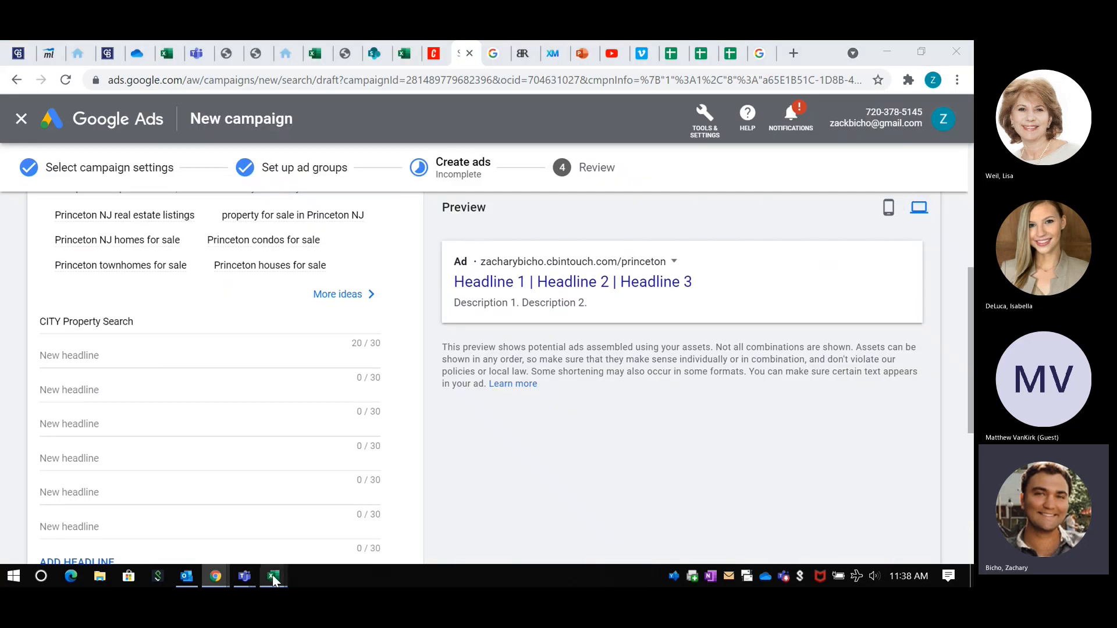
Step: Copy "Live MLS Search" from the Excel guide and paste it as the ad's second headline
{"action": "mouse_move", "coordinate": [274, 576]}
{"action": "left_click", "coordinate": [356, 525]}
{"action": "right_click", "coordinate": [33, 299]}
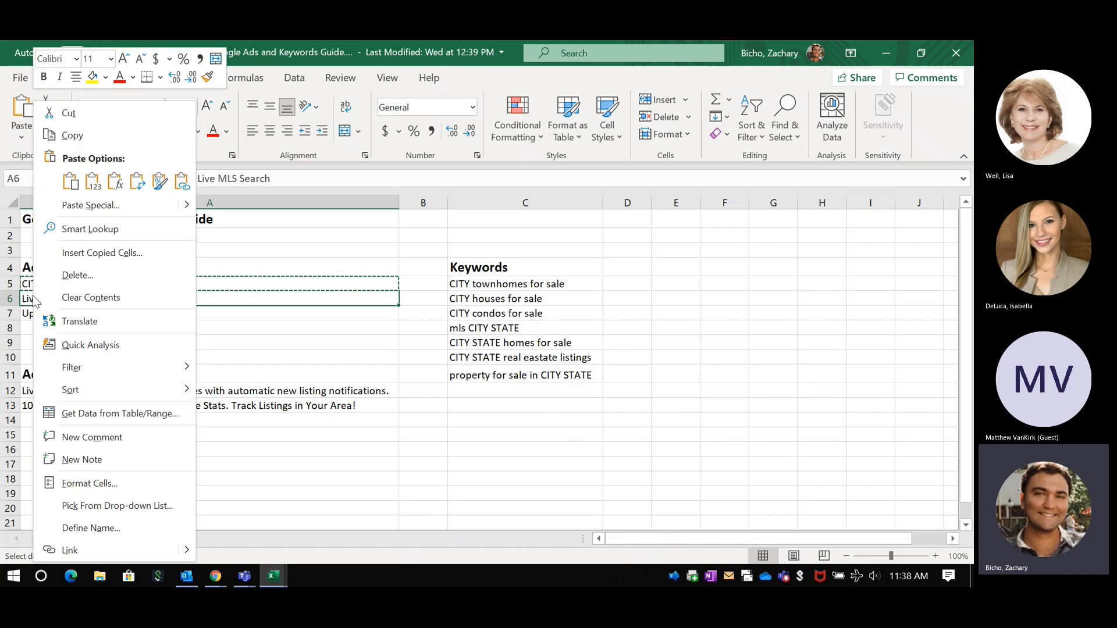
{"action": "left_click", "coordinate": [247, 312]}
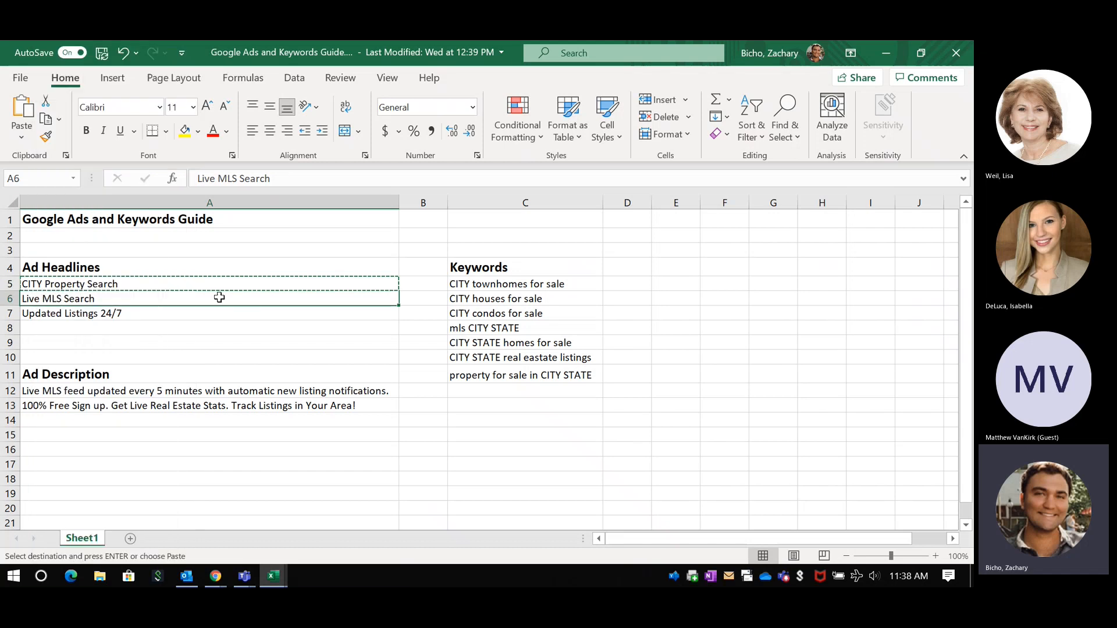
{"action": "left_click", "coordinate": [885, 51]}
{"action": "left_click", "coordinate": [93, 355]}
{"action": "key", "text": "ctrl+v"}
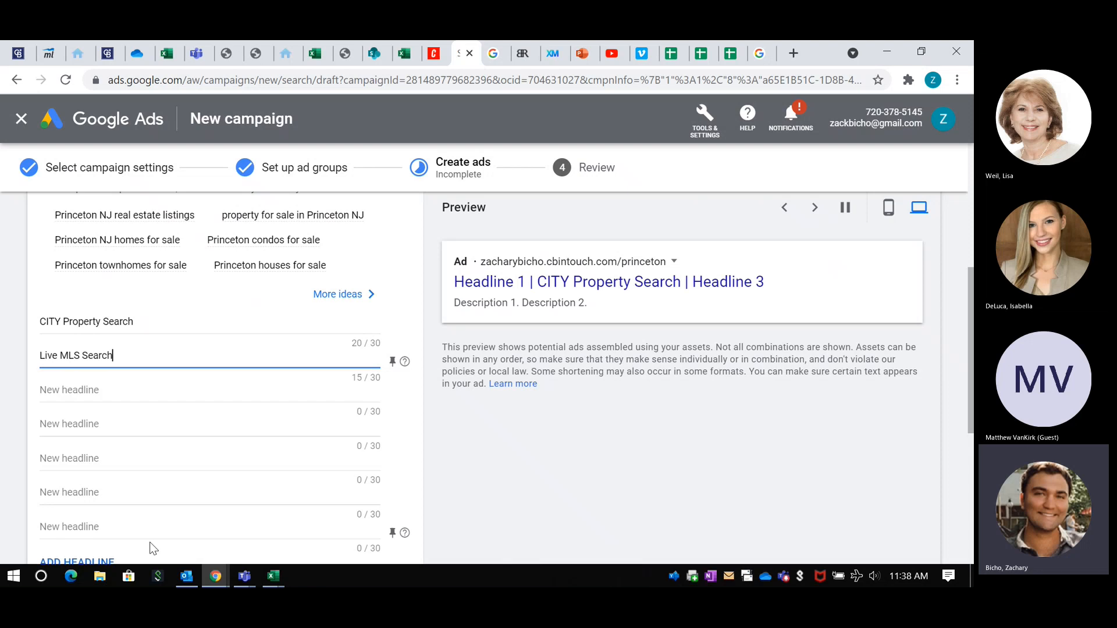
Step: Copy "Updated Listings 24/7" from the Excel guide and paste it as the ad's third headline
{"action": "mouse_move", "coordinate": [269, 579]}
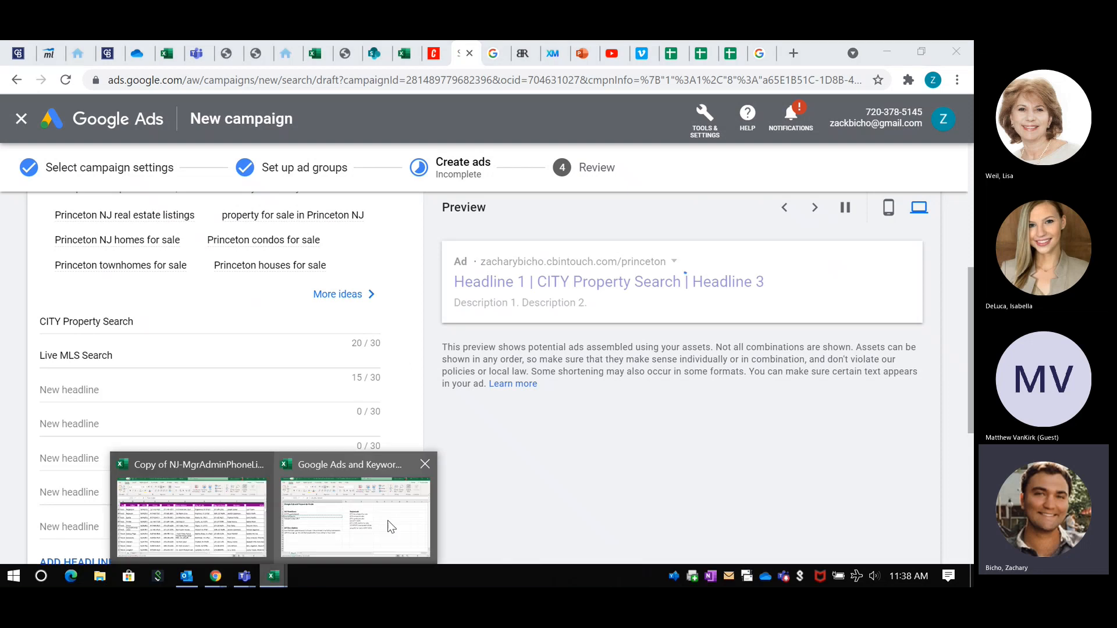
{"action": "left_click", "coordinate": [387, 520]}
{"action": "left_click", "coordinate": [90, 313]}
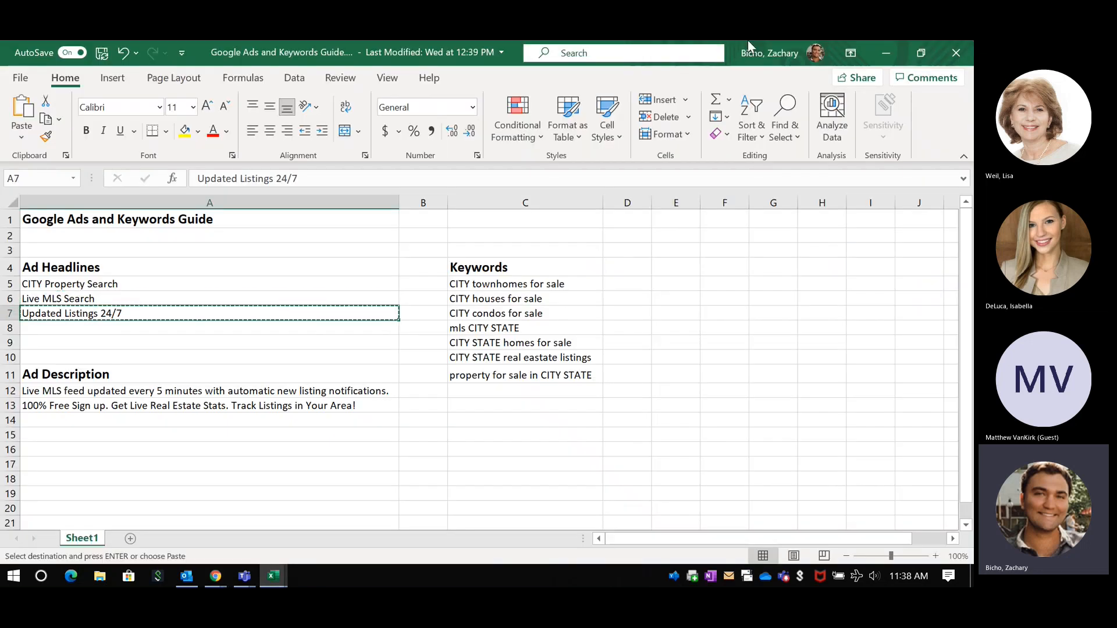
{"action": "left_click", "coordinate": [888, 51]}
{"action": "left_click", "coordinate": [137, 386]}
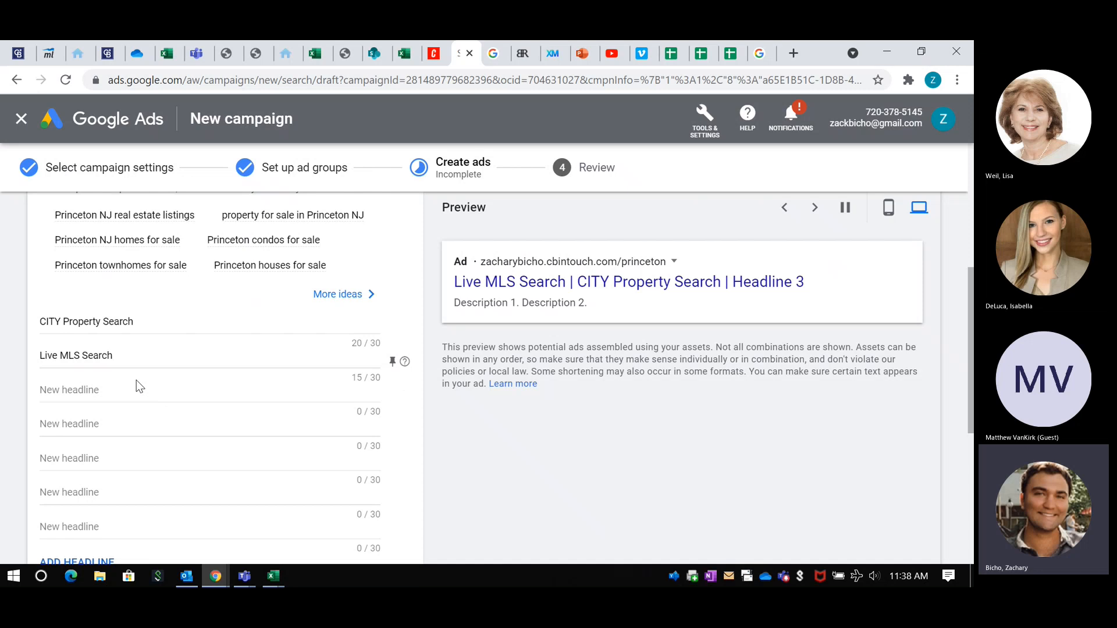
{"action": "key", "text": "ctrl+v"}
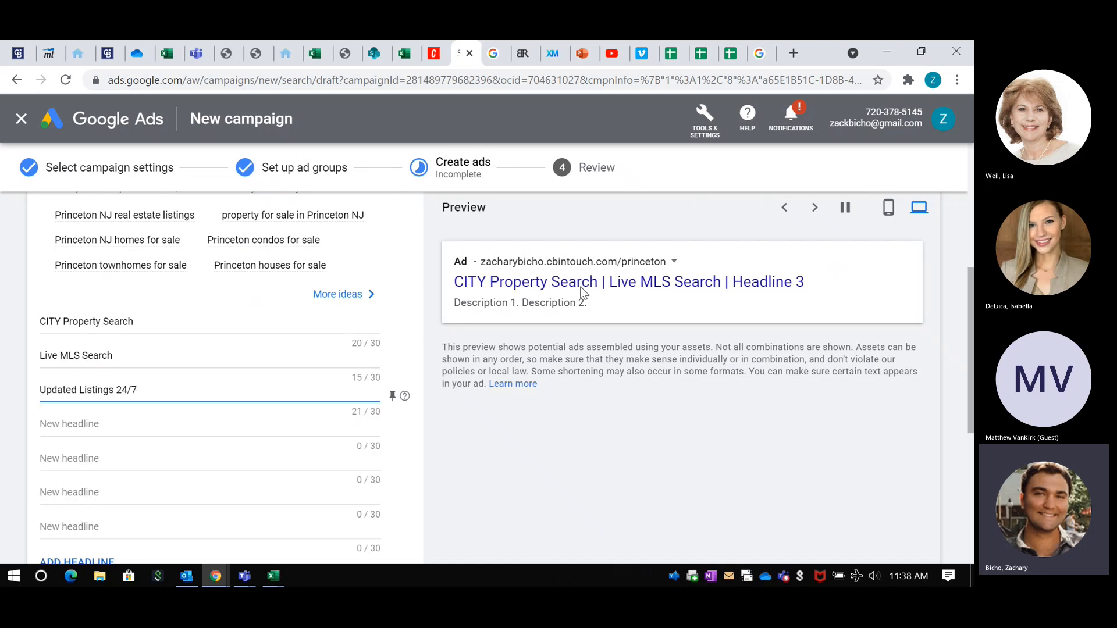
Step: Replace the CITY placeholder with Princeton in the first headline
{"action": "double_click", "coordinate": [57, 327]}
{"action": "type", "text": "Princ"}
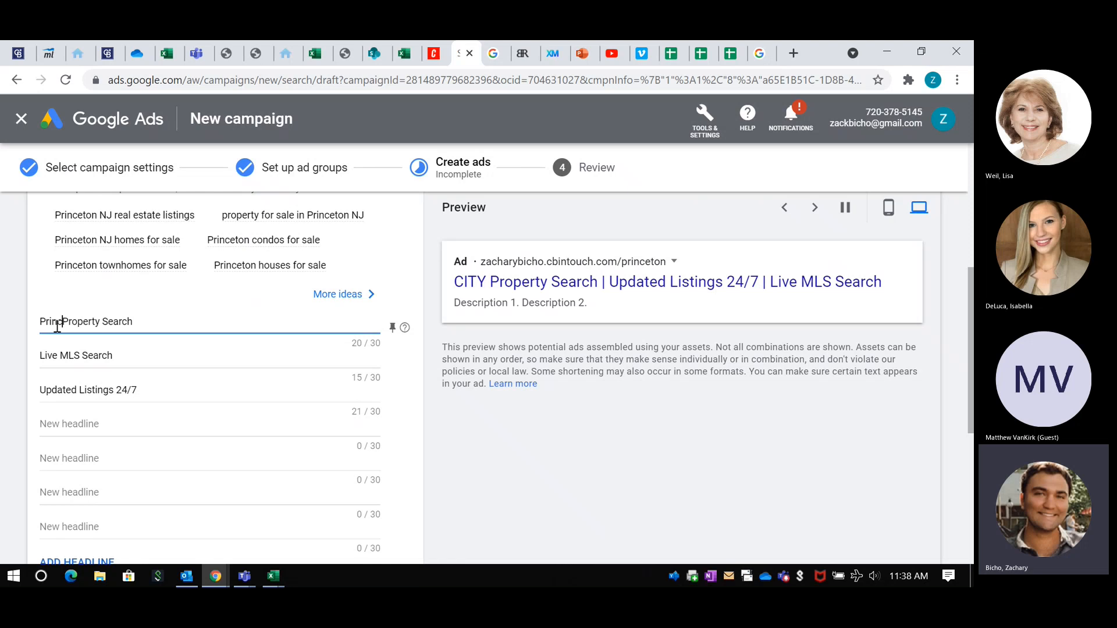
{"action": "type", "text": "eton"}
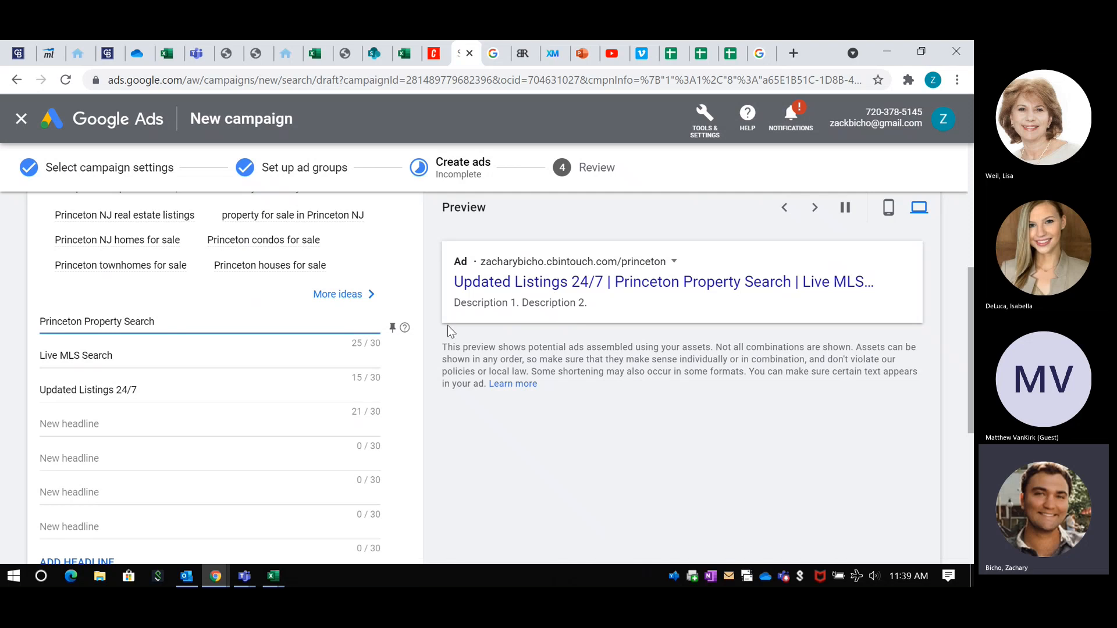
Step: Pin Princeton Property Search to position 1, Live MLS Search to position 2 and Updated Listings 24/7 to position 3
{"action": "left_click", "coordinate": [392, 328]}
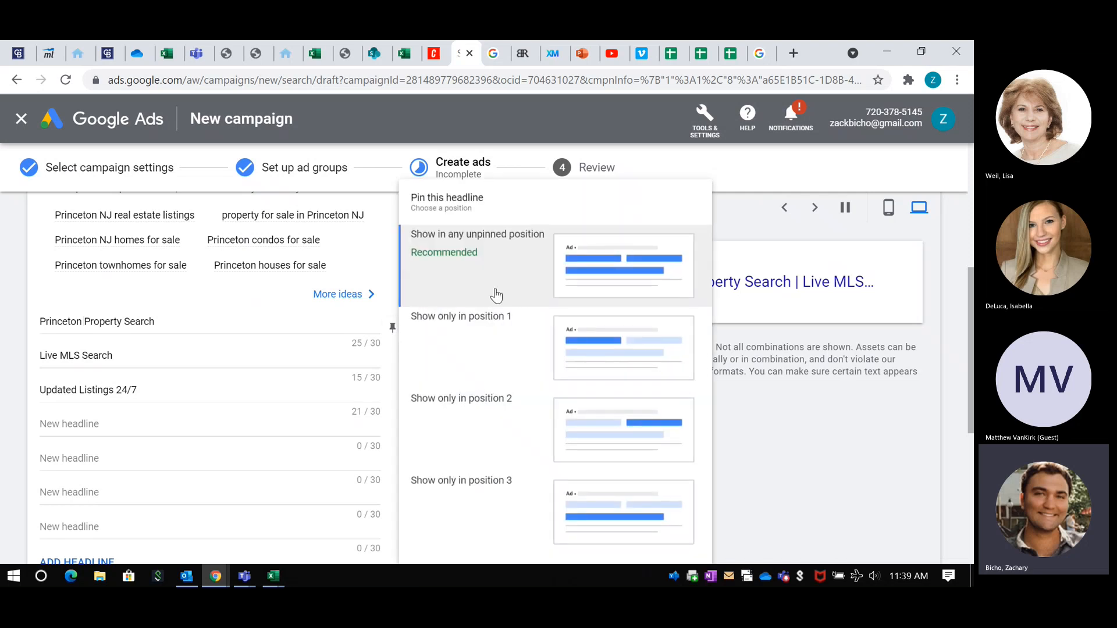
{"action": "left_click", "coordinate": [499, 347]}
{"action": "left_click", "coordinate": [391, 362]}
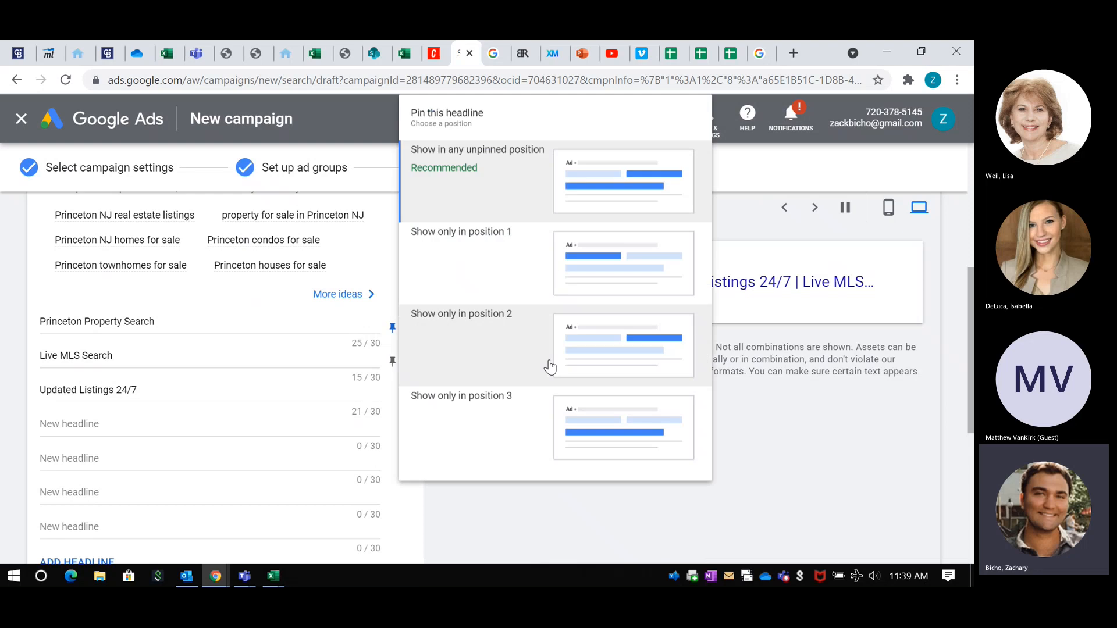
{"action": "left_click", "coordinate": [568, 351]}
{"action": "left_click", "coordinate": [392, 397]}
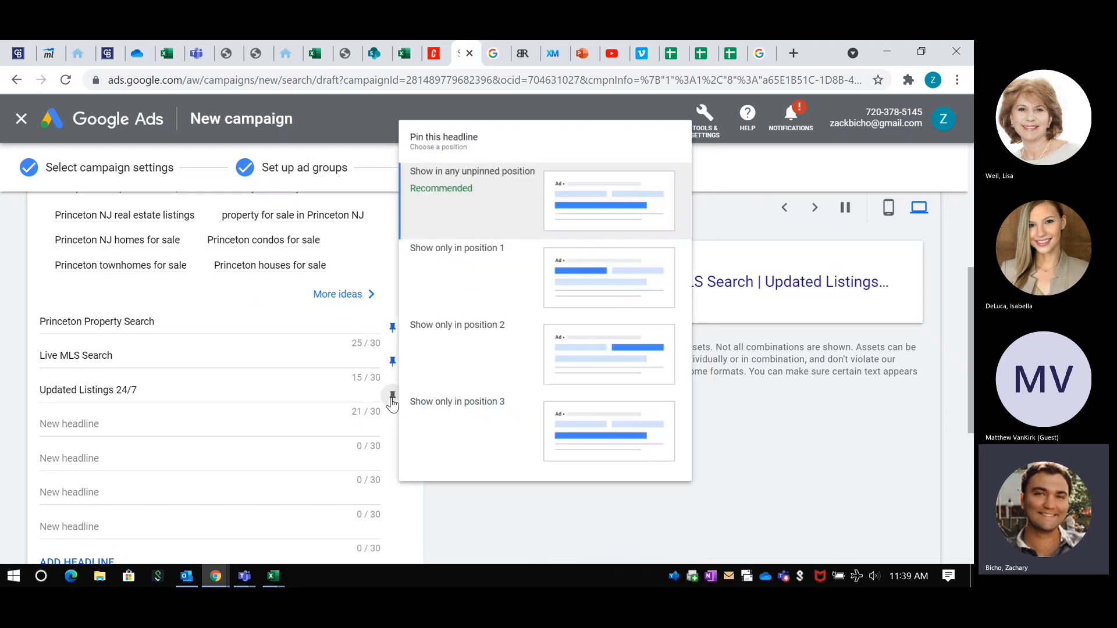
{"action": "left_click", "coordinate": [568, 412]}
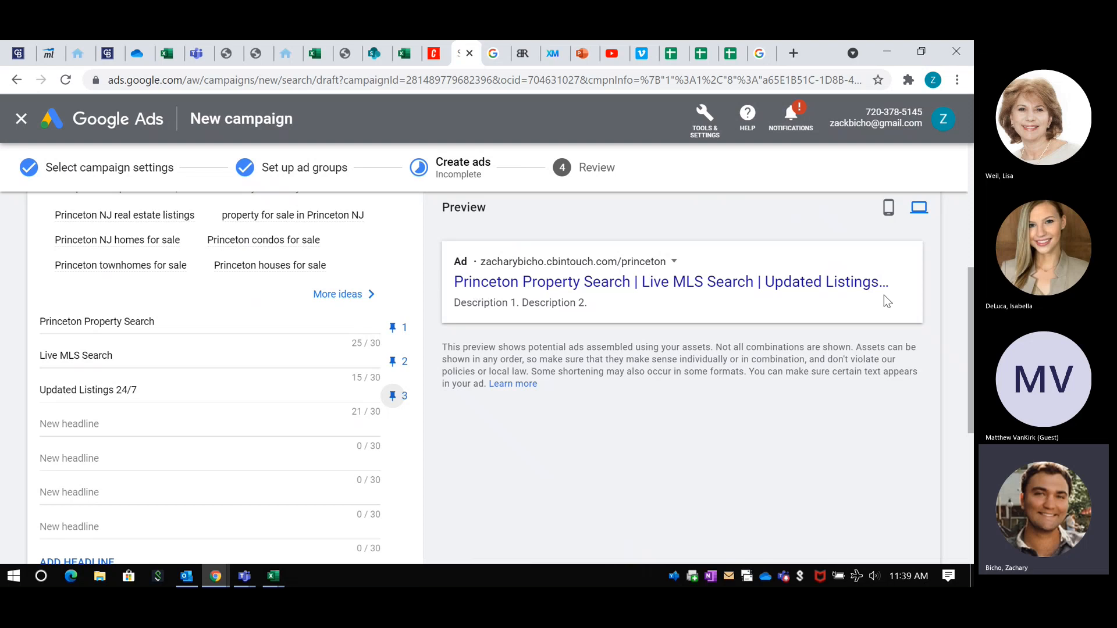
{"action": "scroll", "coordinate": [456, 344], "scroll_direction": "down", "scroll_amount": 1}
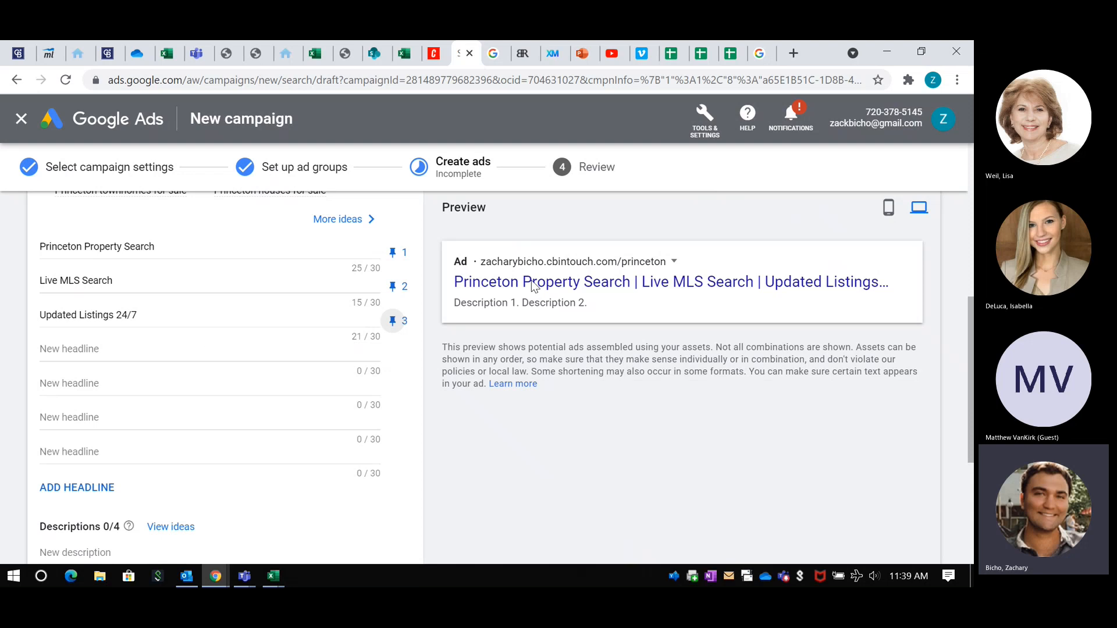
Step: Copy "Live MLS feed updated every 5 minutes with automatic new listing notifications." from the Excel guide and paste it as the ad's first description
{"action": "scroll", "coordinate": [215, 361], "scroll_direction": "down", "scroll_amount": 1}
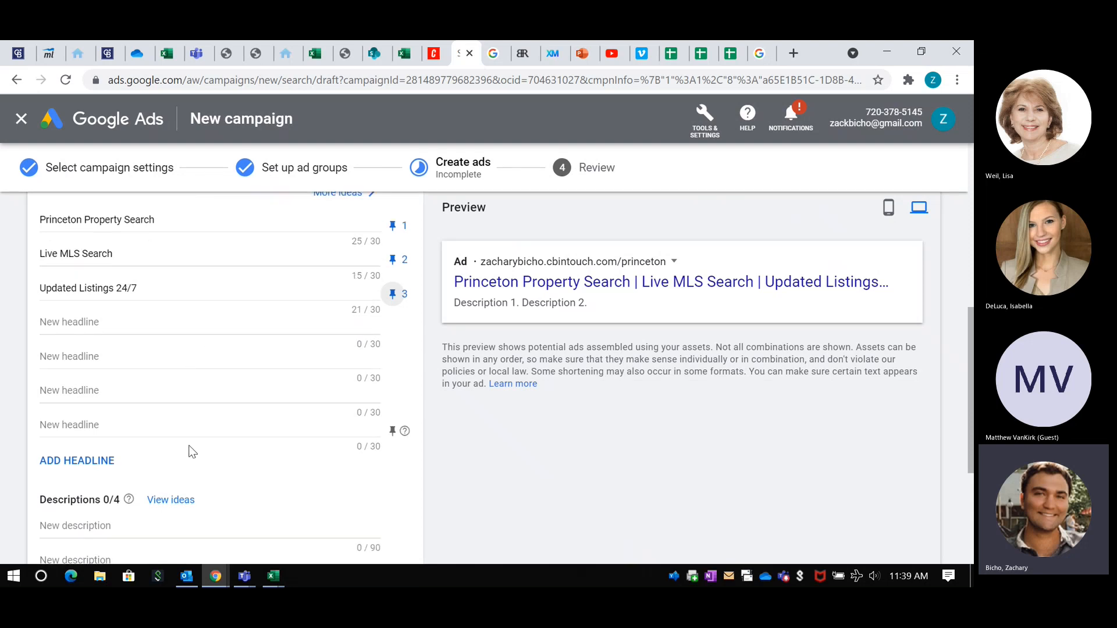
{"action": "scroll", "coordinate": [190, 452], "scroll_direction": "up", "scroll_amount": 2}
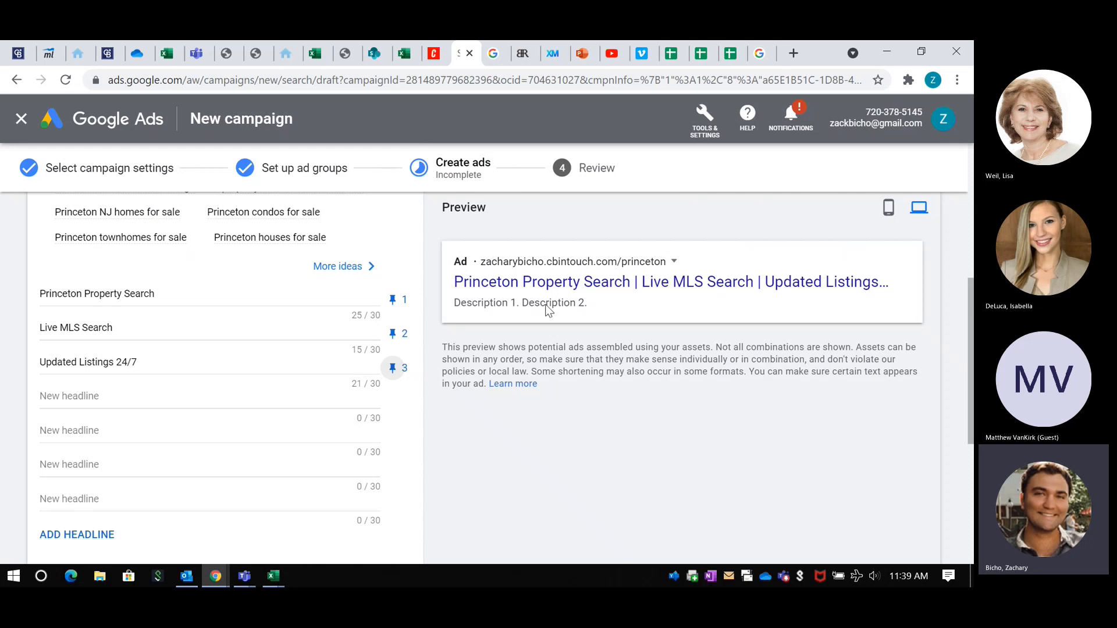
{"action": "scroll", "coordinate": [393, 262], "scroll_direction": "down", "scroll_amount": 3}
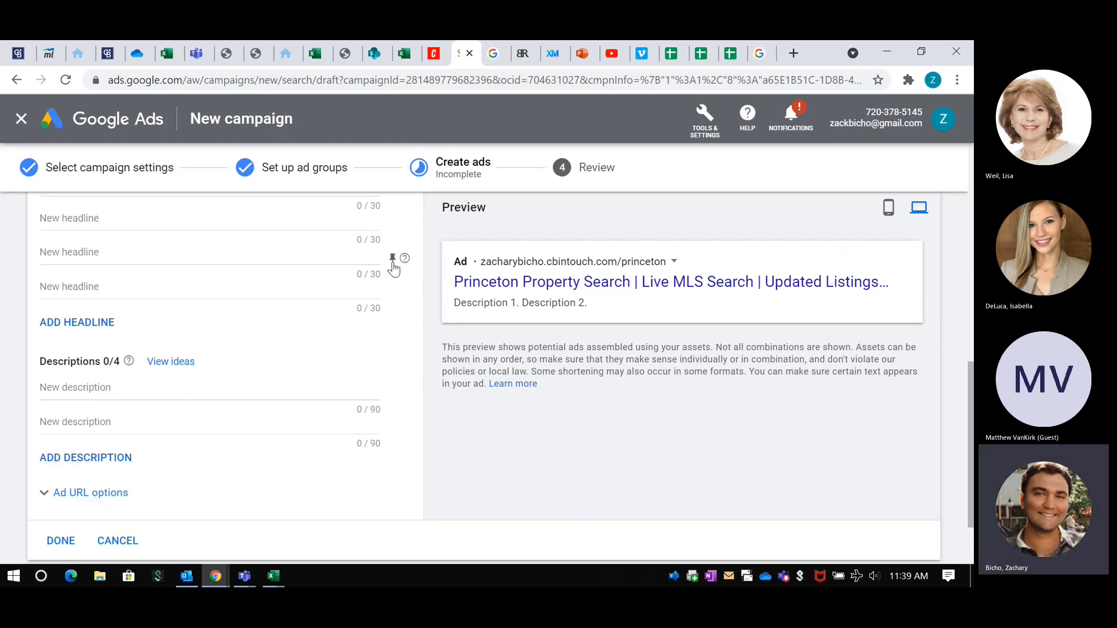
{"action": "scroll", "coordinate": [392, 262], "scroll_direction": "down", "scroll_amount": 1}
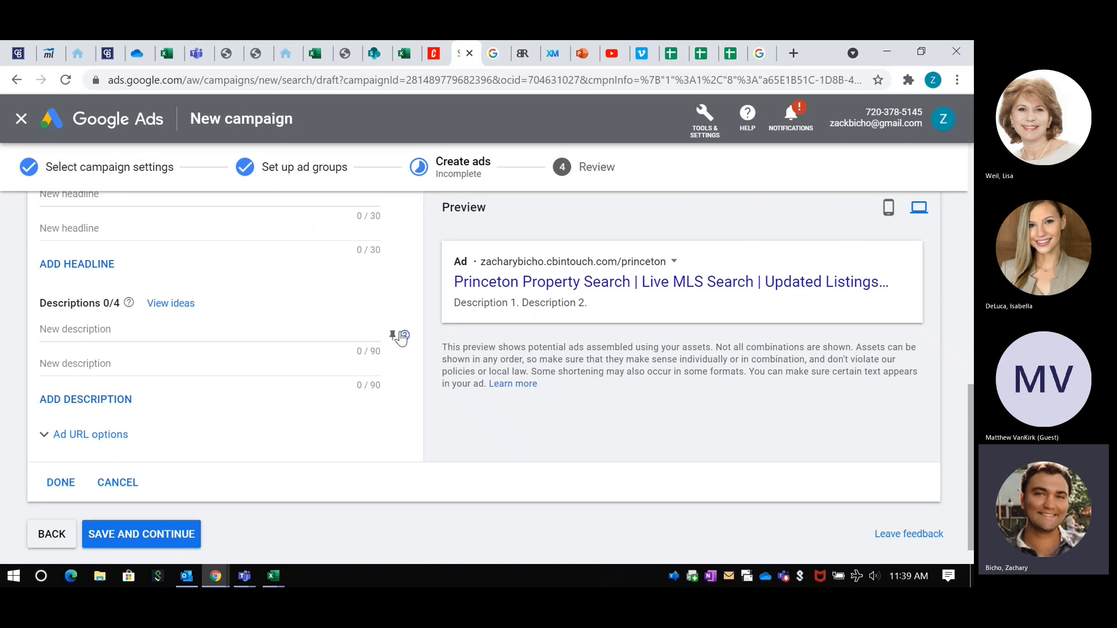
{"action": "mouse_move", "coordinate": [273, 576]}
{"action": "left_click", "coordinate": [421, 497]}
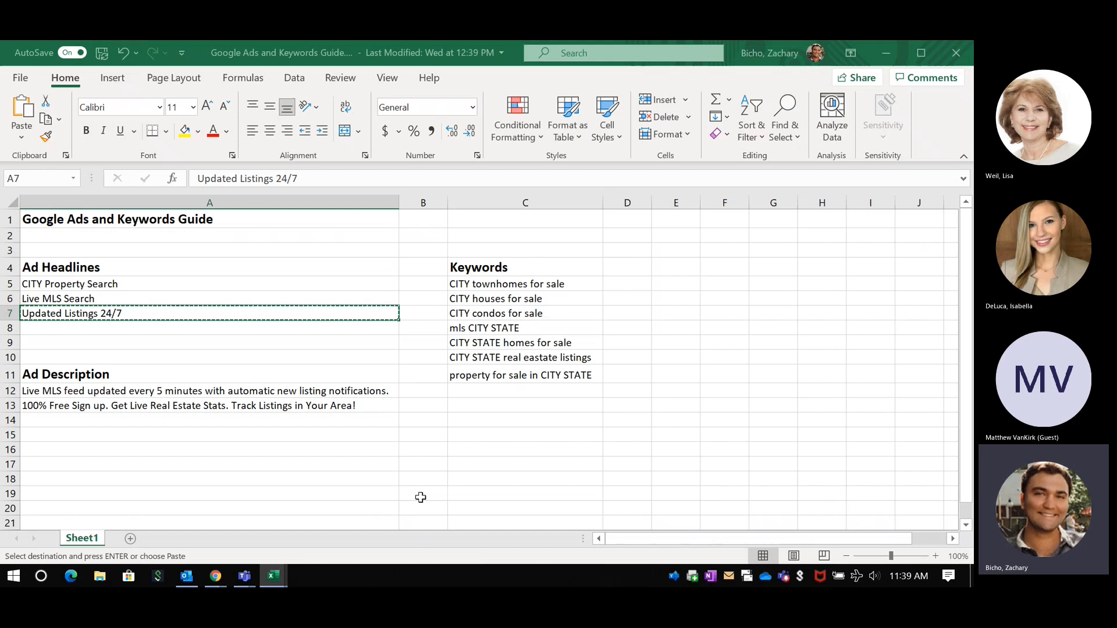
{"action": "left_click", "coordinate": [173, 393]}
{"action": "key", "text": "ctrl+c"}
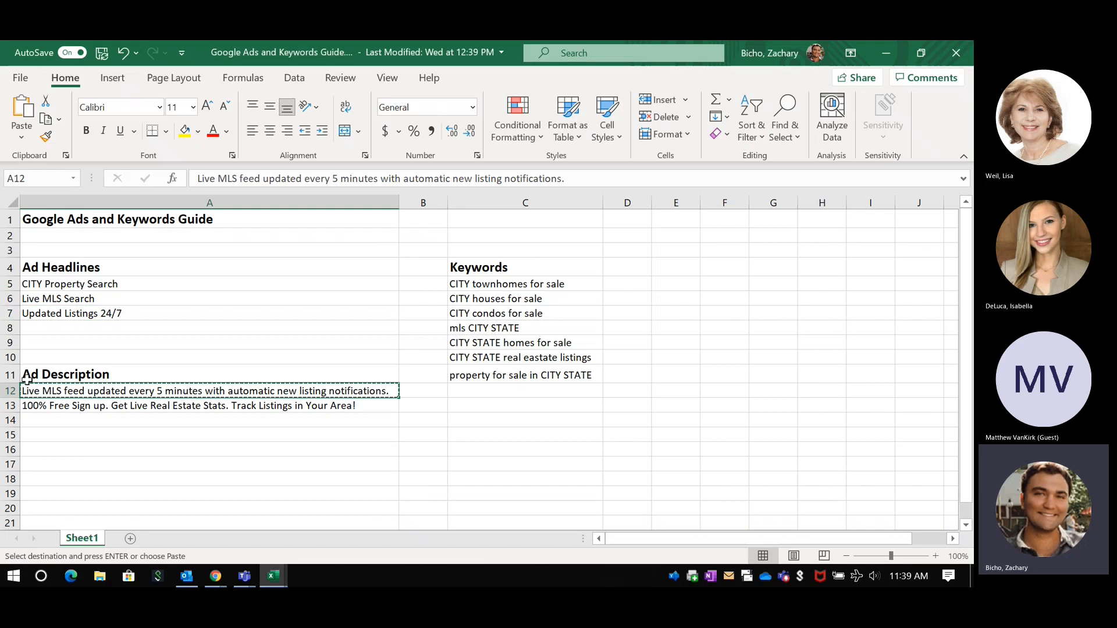
{"action": "left_click", "coordinate": [881, 55]}
{"action": "left_click", "coordinate": [98, 335]}
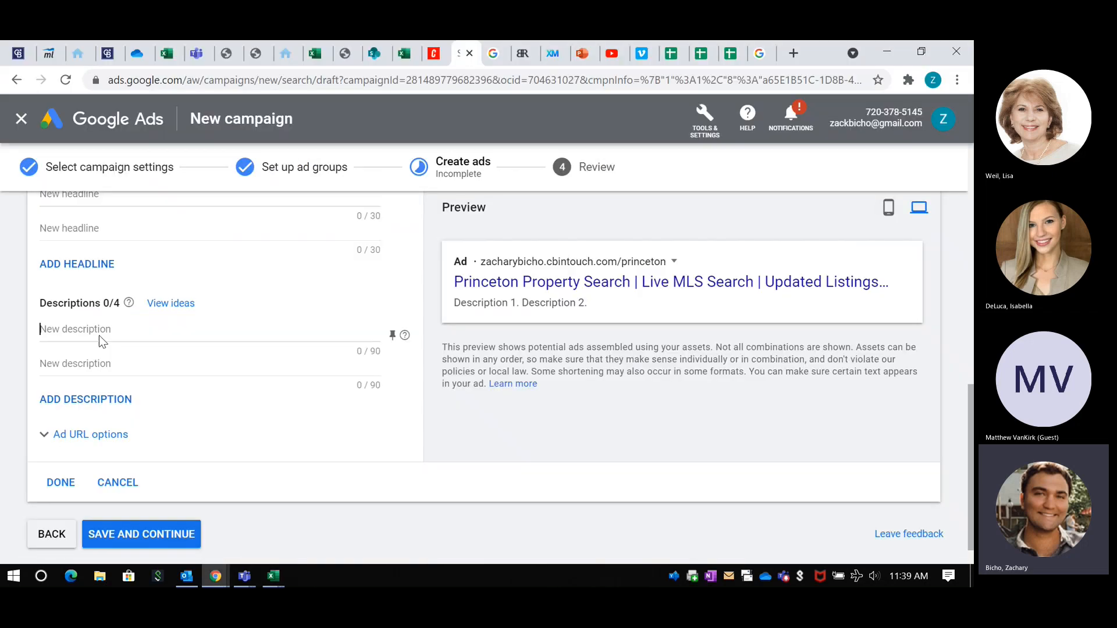
{"action": "key", "text": "ctrl+v"}
Step: Copy "100% Free Sign up. Get Live Real Estate Stats. Track Listings in Your Area!" from the Excel guide into the ad's second description
{"action": "left_click", "coordinate": [273, 576]}
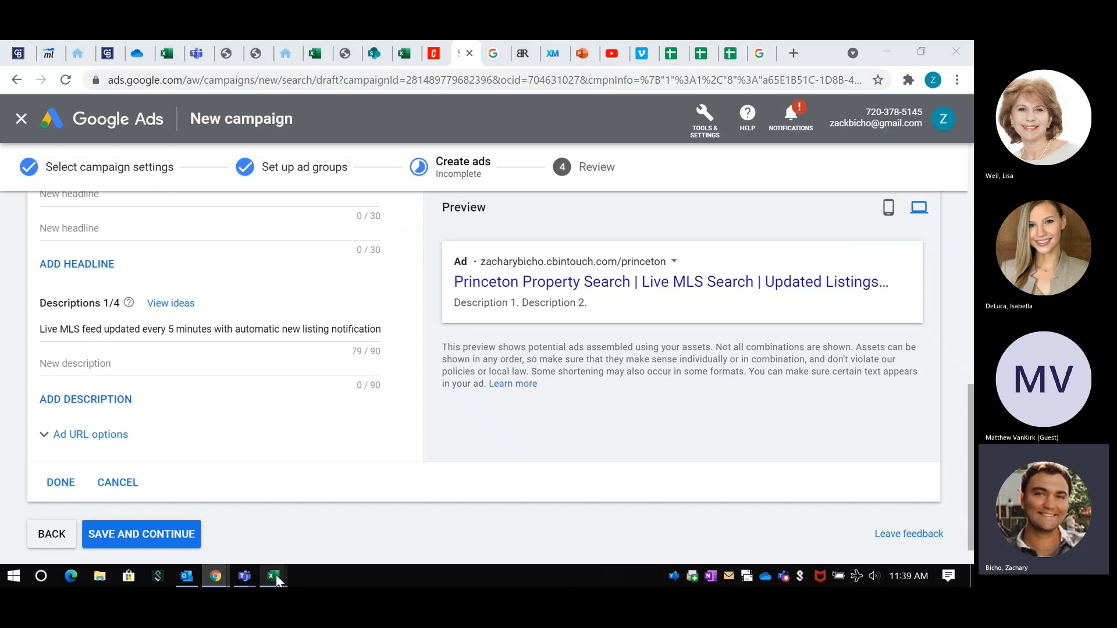
{"action": "left_click", "coordinate": [361, 520]}
{"action": "left_click", "coordinate": [120, 406]}
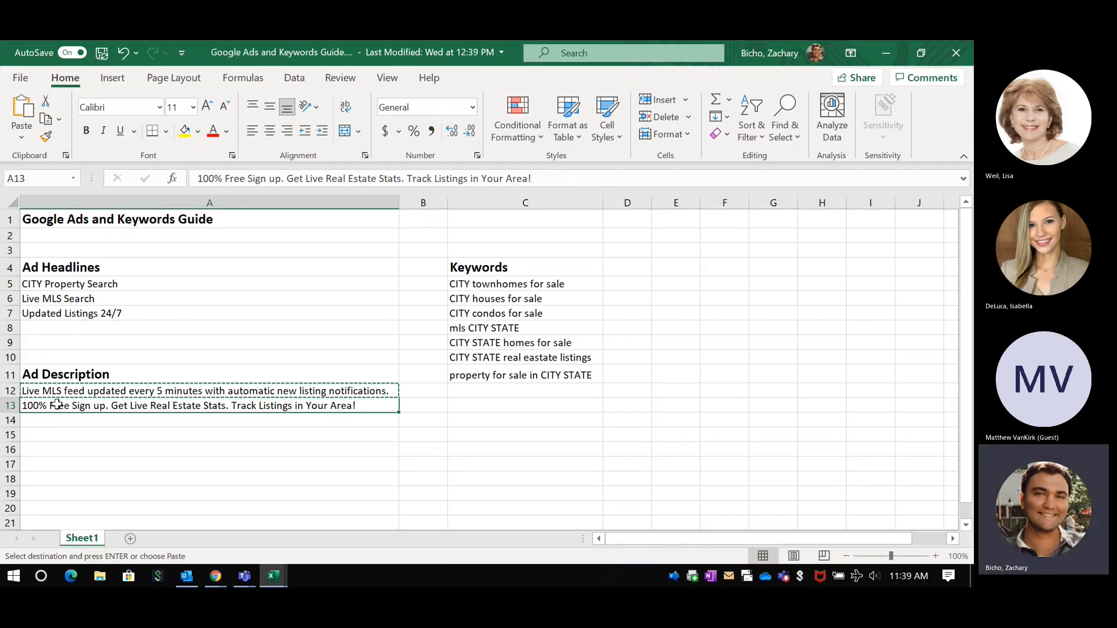
{"action": "key", "text": "ctrl+c"}
{"action": "left_click", "coordinate": [885, 52]}
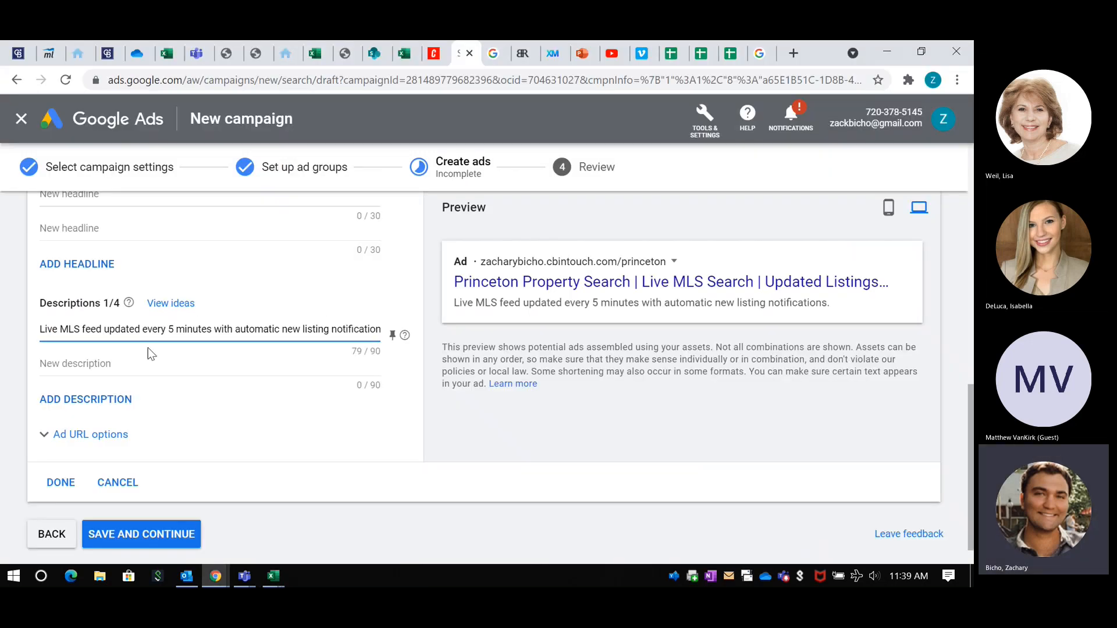
{"action": "left_click", "coordinate": [124, 362]}
{"action": "key", "text": "ctrl+v"}
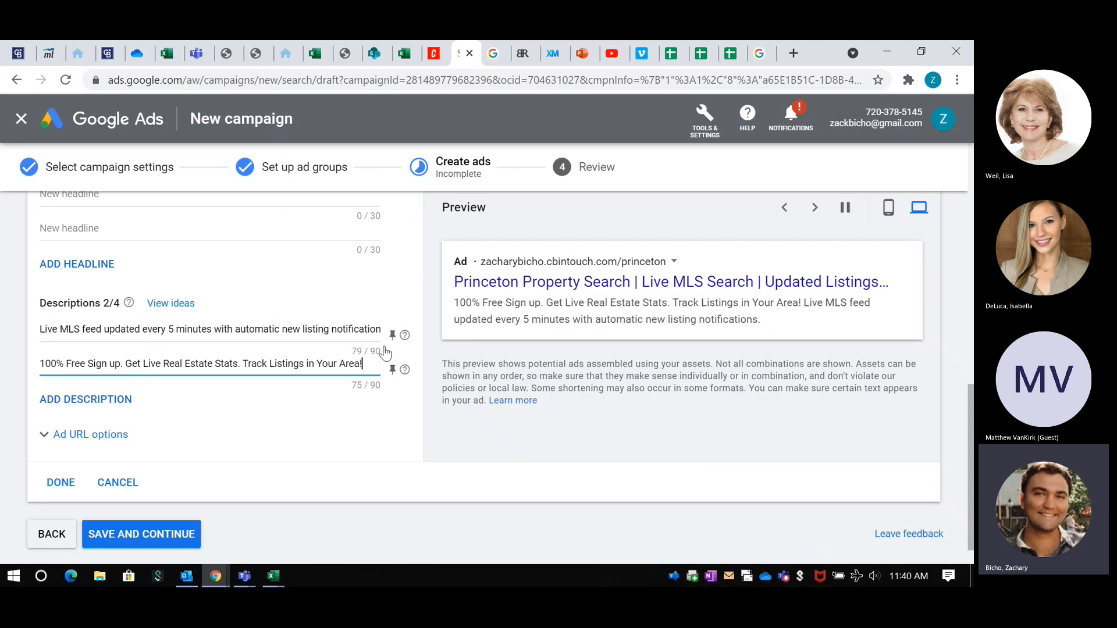
Step: Pin the Live MLS feed description to position 1 and the 100% Free Sign up description to position 2
{"action": "left_click", "coordinate": [392, 336]}
{"action": "left_click", "coordinate": [539, 243]}
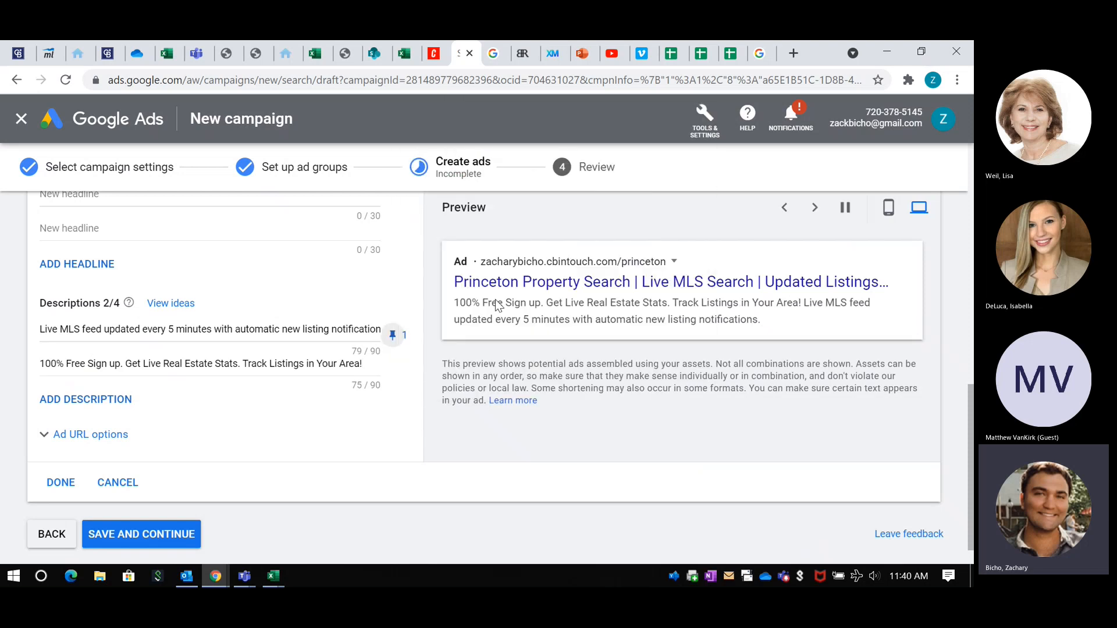
{"action": "left_click", "coordinate": [392, 370]}
{"action": "left_click", "coordinate": [536, 341]}
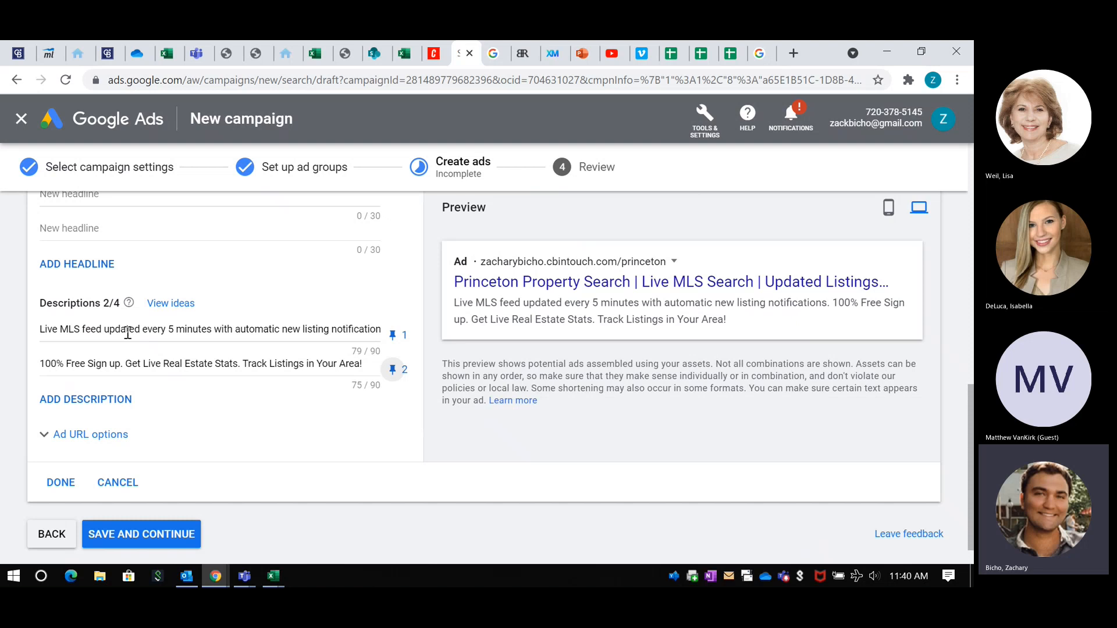
Step: Check the ad's headlines and descriptions, and compare its mobile preview with its desktop preview
{"action": "scroll", "coordinate": [117, 314], "scroll_direction": "up", "scroll_amount": 4}
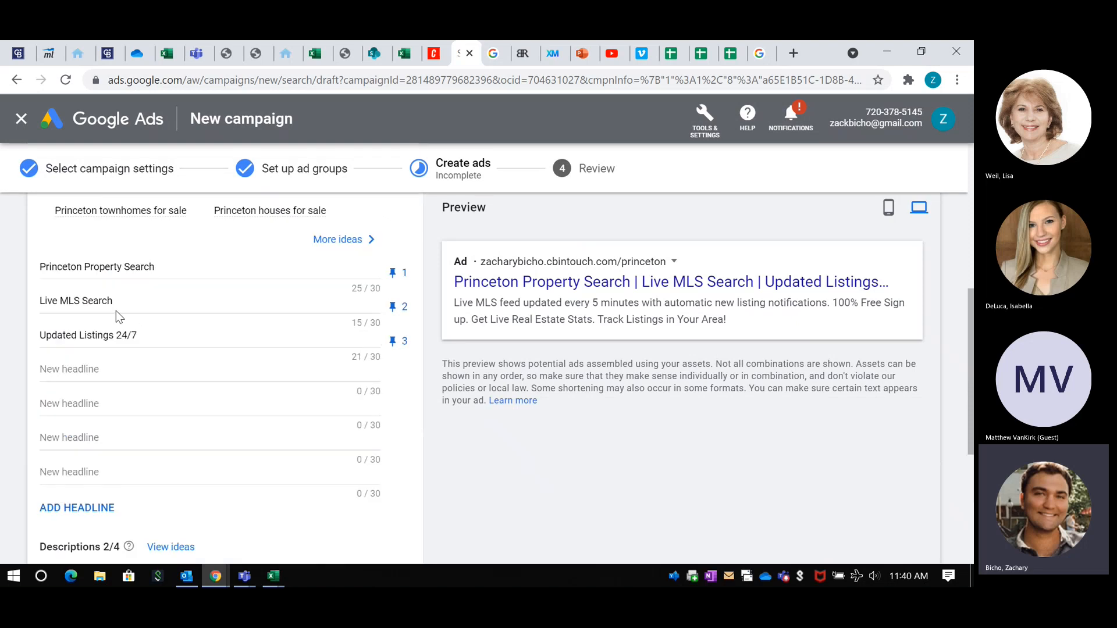
{"action": "scroll", "coordinate": [210, 375], "scroll_direction": "down", "scroll_amount": 5}
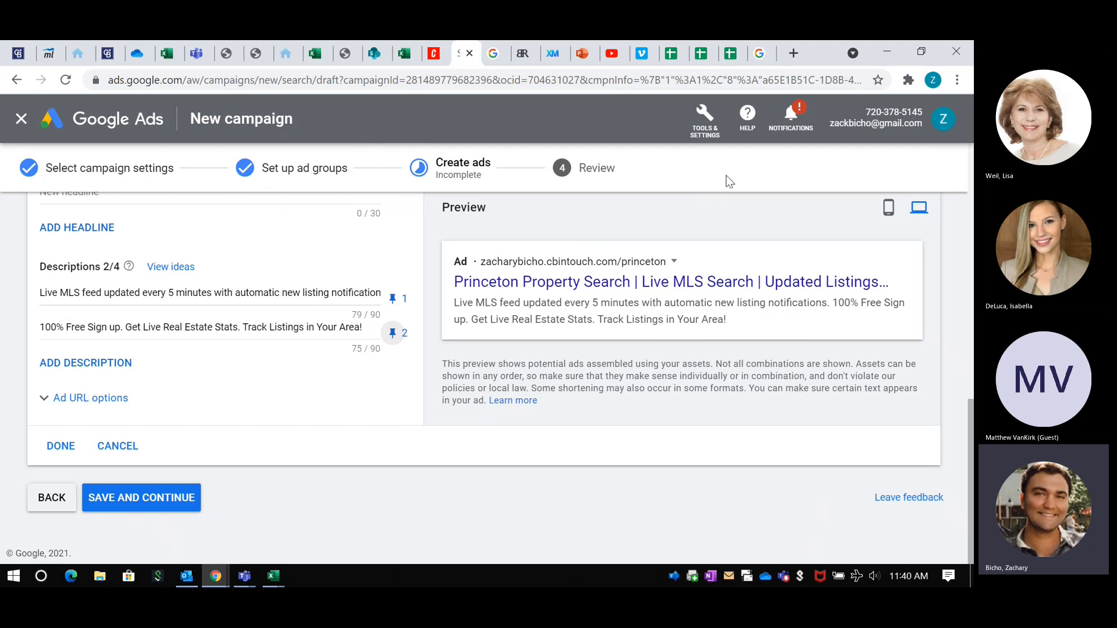
{"action": "left_click", "coordinate": [888, 214]}
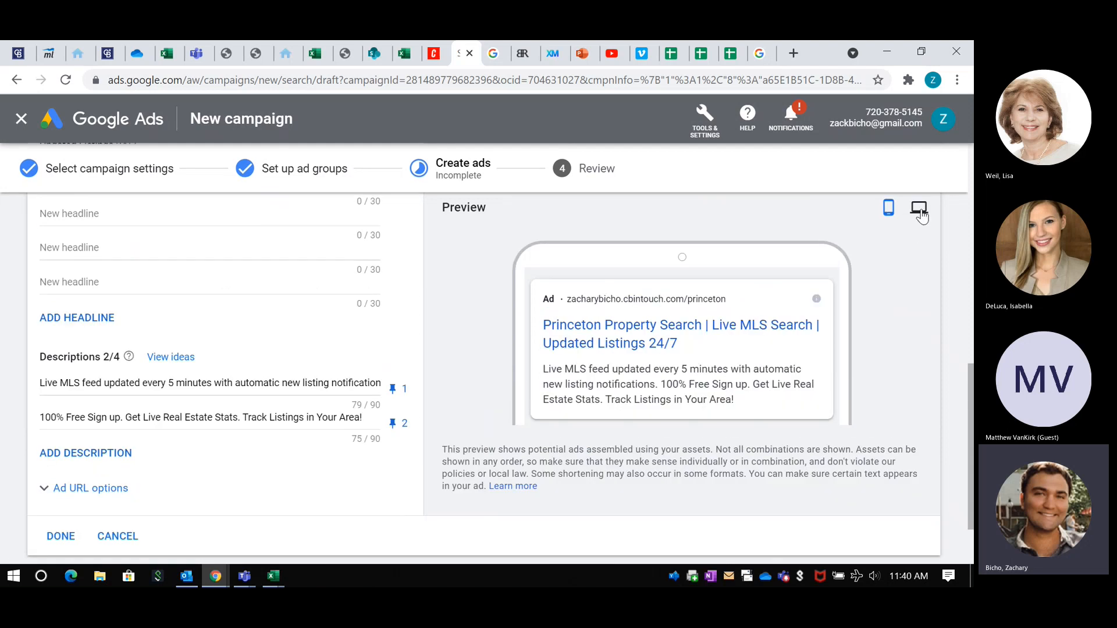
{"action": "left_click", "coordinate": [919, 211]}
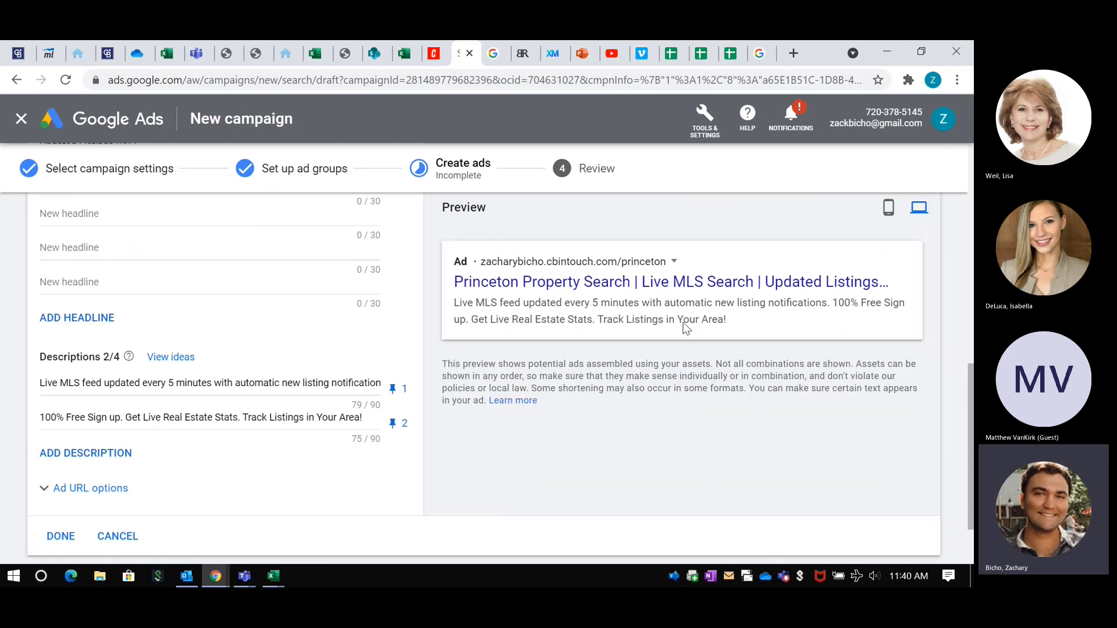
Step: Save the ad and continue to the campaign review, and exit the unpublished draft to the All campaigns overview
{"action": "scroll", "coordinate": [407, 353], "scroll_direction": "down", "scroll_amount": 1}
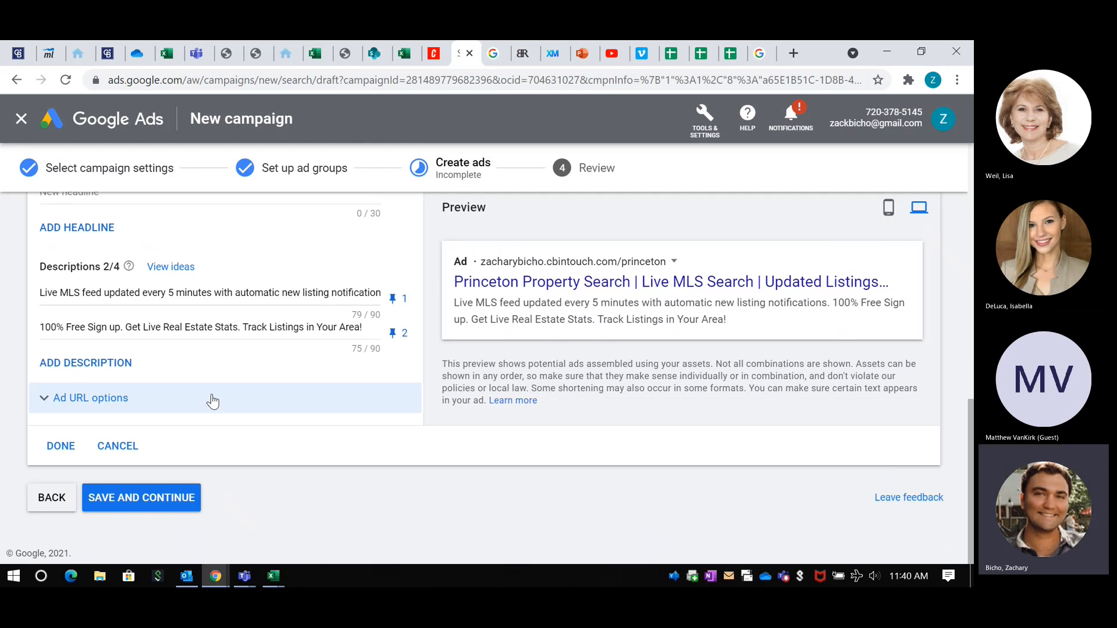
{"action": "left_click", "coordinate": [124, 503]}
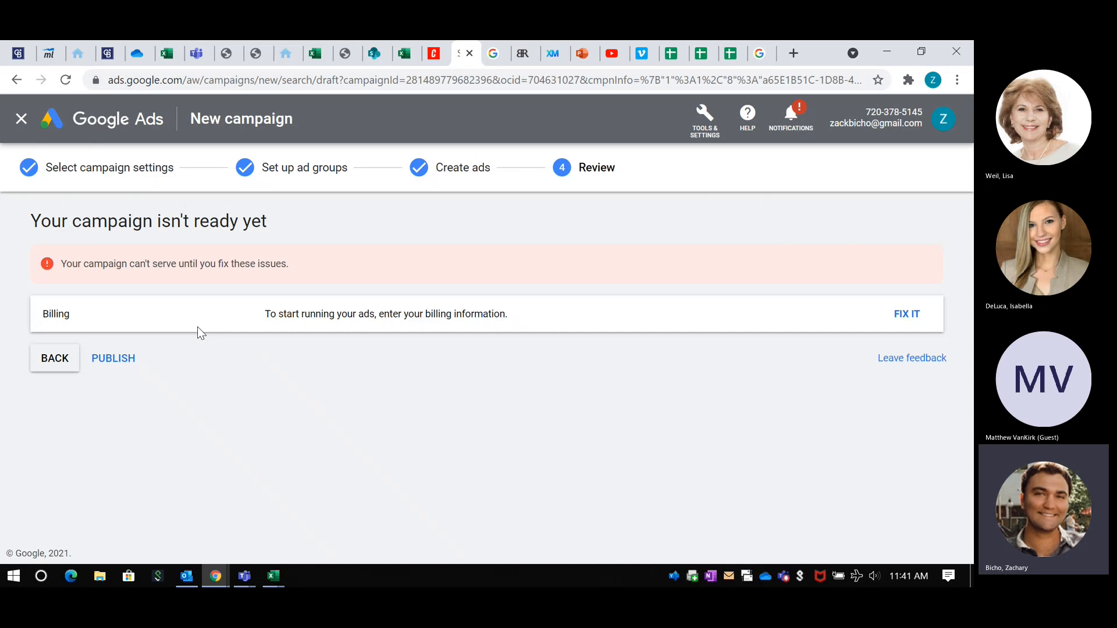
{"action": "left_click", "coordinate": [20, 121]}
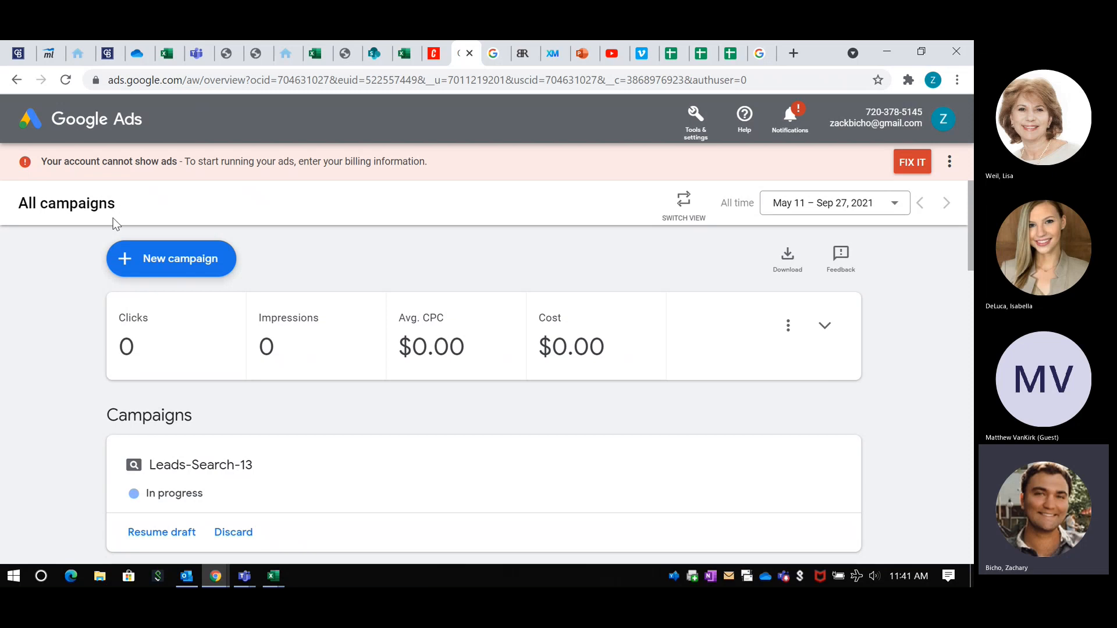
{"action": "scroll", "coordinate": [114, 221], "scroll_direction": "down", "scroll_amount": 3}
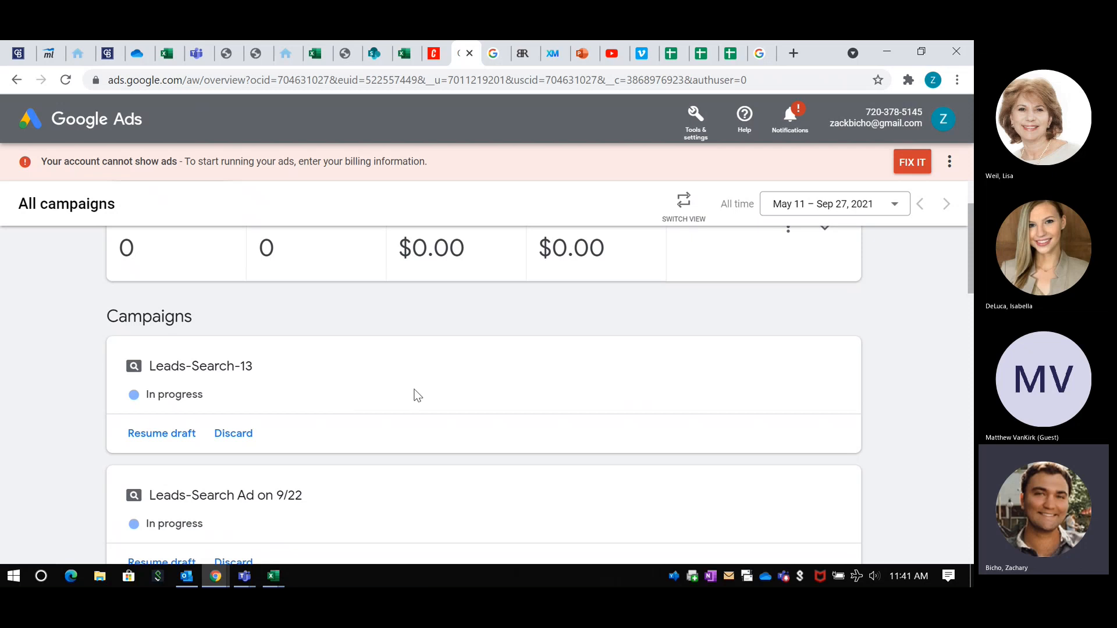
{"action": "scroll", "coordinate": [417, 396], "scroll_direction": "up", "scroll_amount": 2}
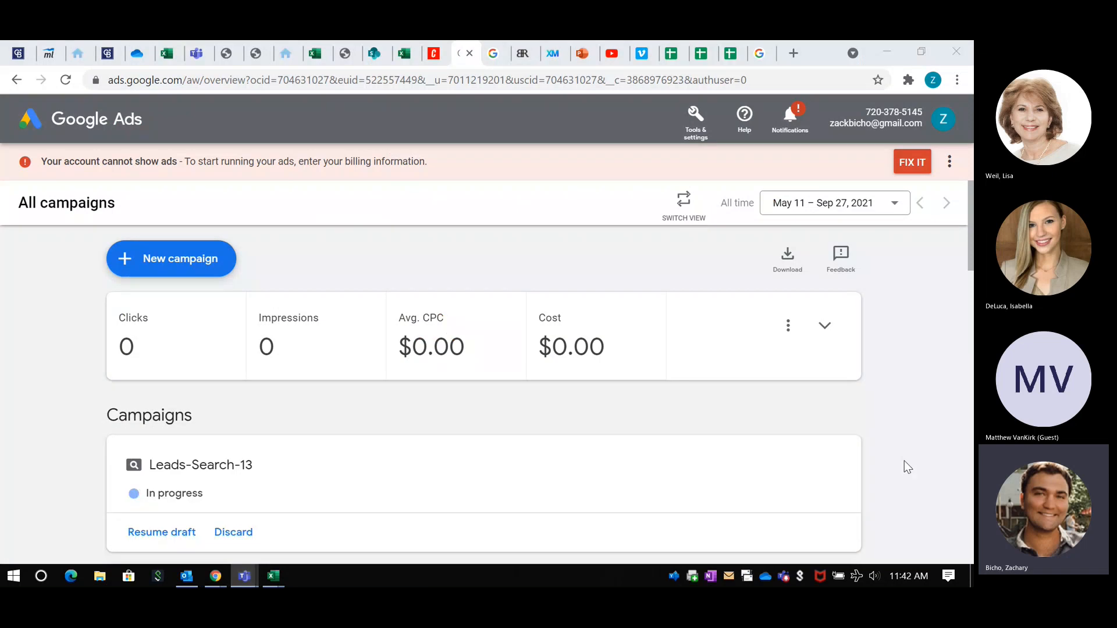
Step: Switch to the Microsoft Teams meeting and stop sharing the screen
{"action": "key", "text": "alt+Tab"}
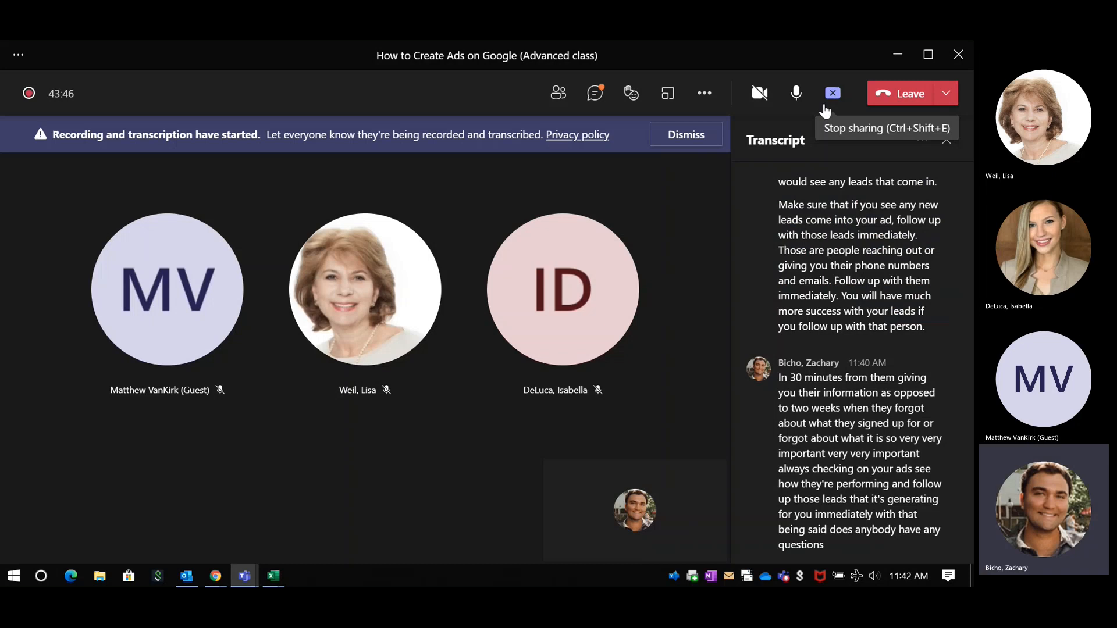
{"action": "left_click", "coordinate": [824, 107]}
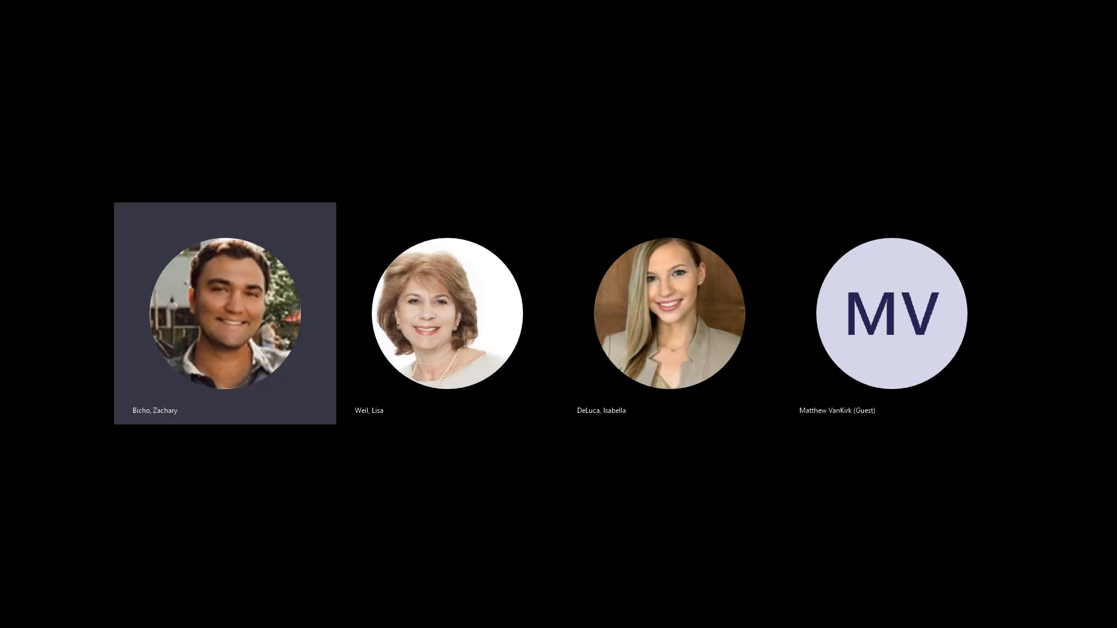